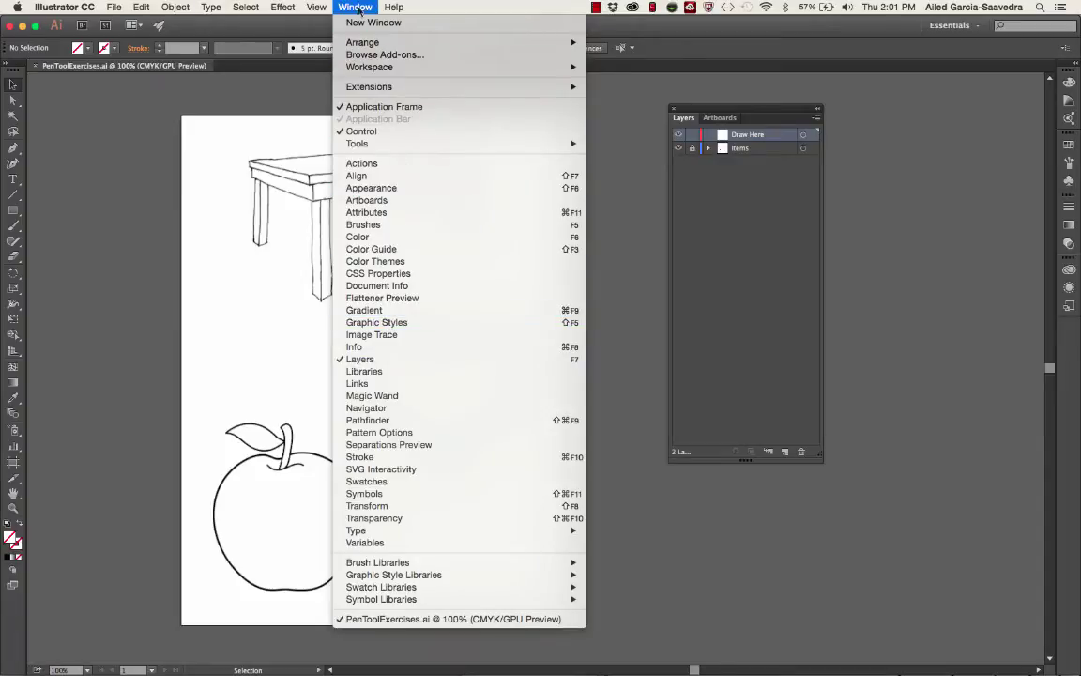
- Toggle the Items layer's visibility off and back on, and make the Draw Here layer active
left_click(356, 7)
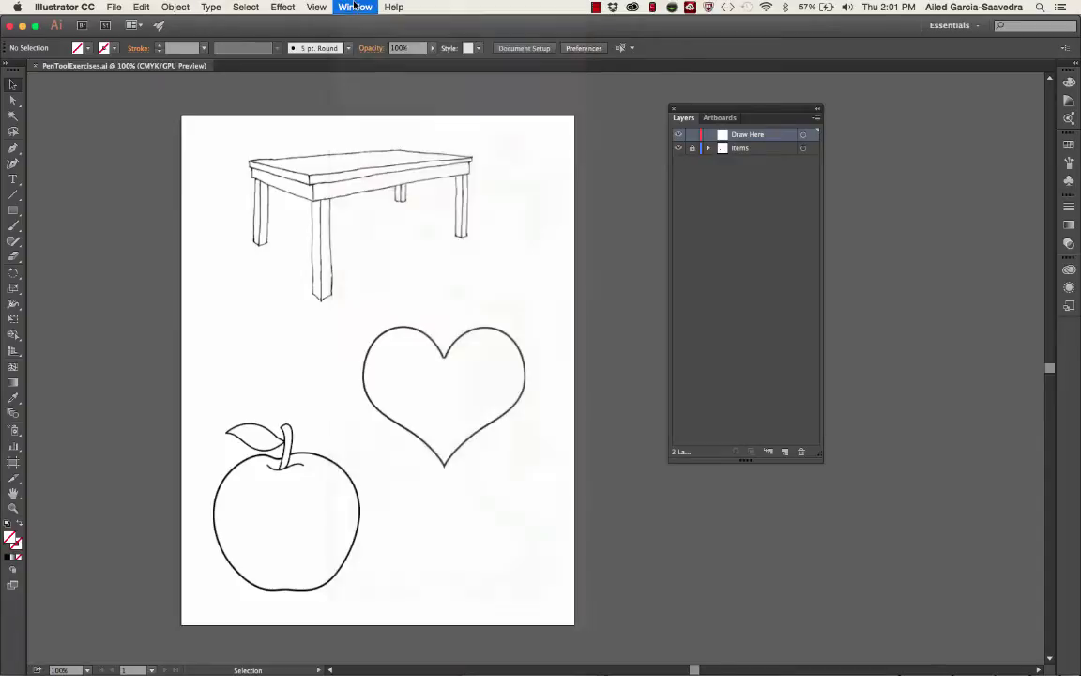
left_click(737, 150)
left_click(678, 148)
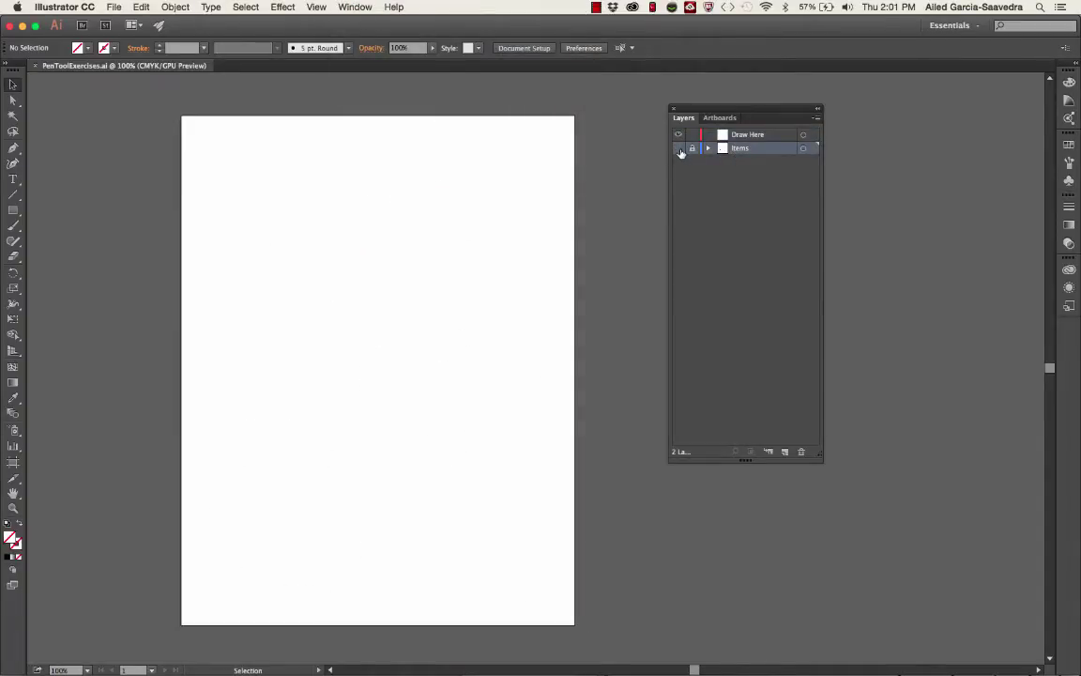
left_click(678, 148)
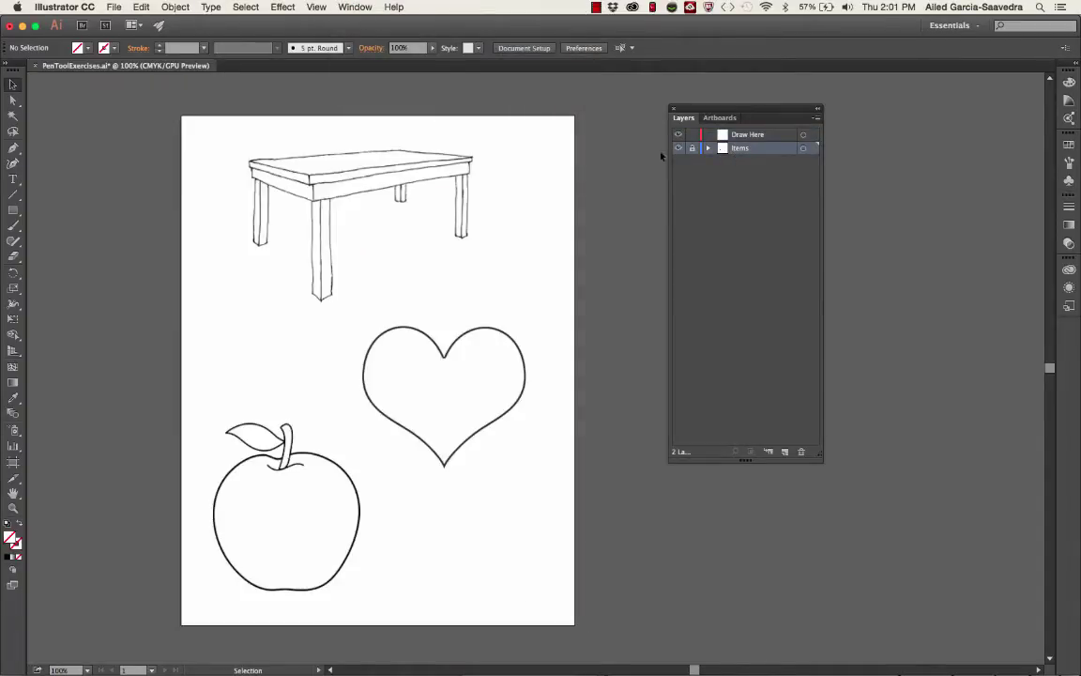
left_click(713, 137)
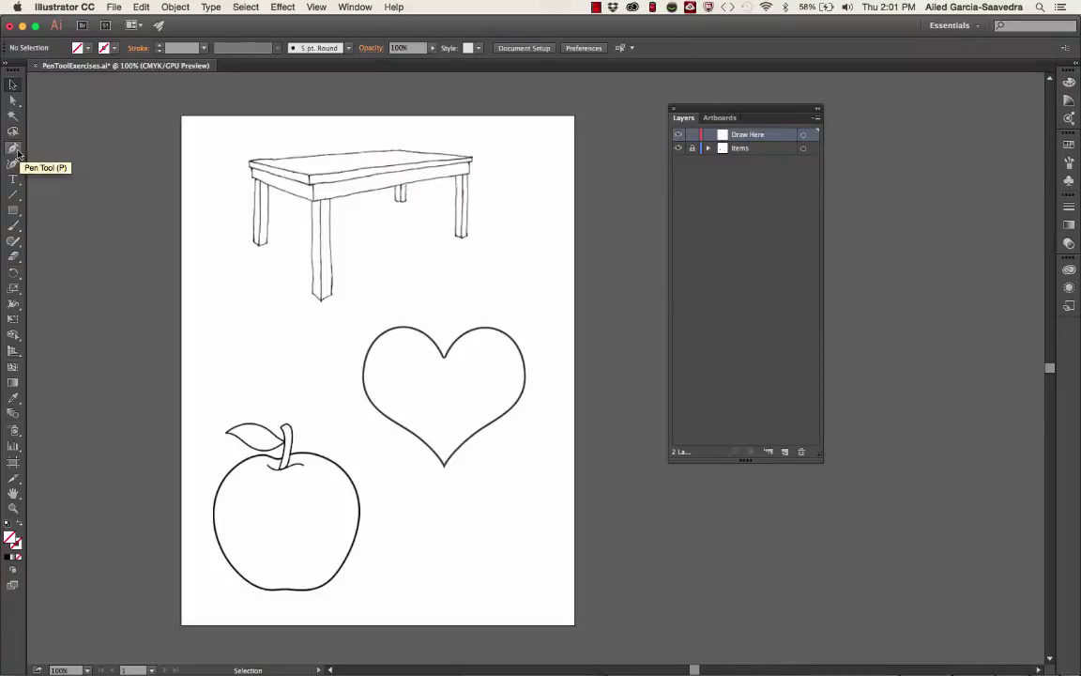
- Activate the Pen tool and set the stroke colour to red EA0C0C
left_click(15, 149)
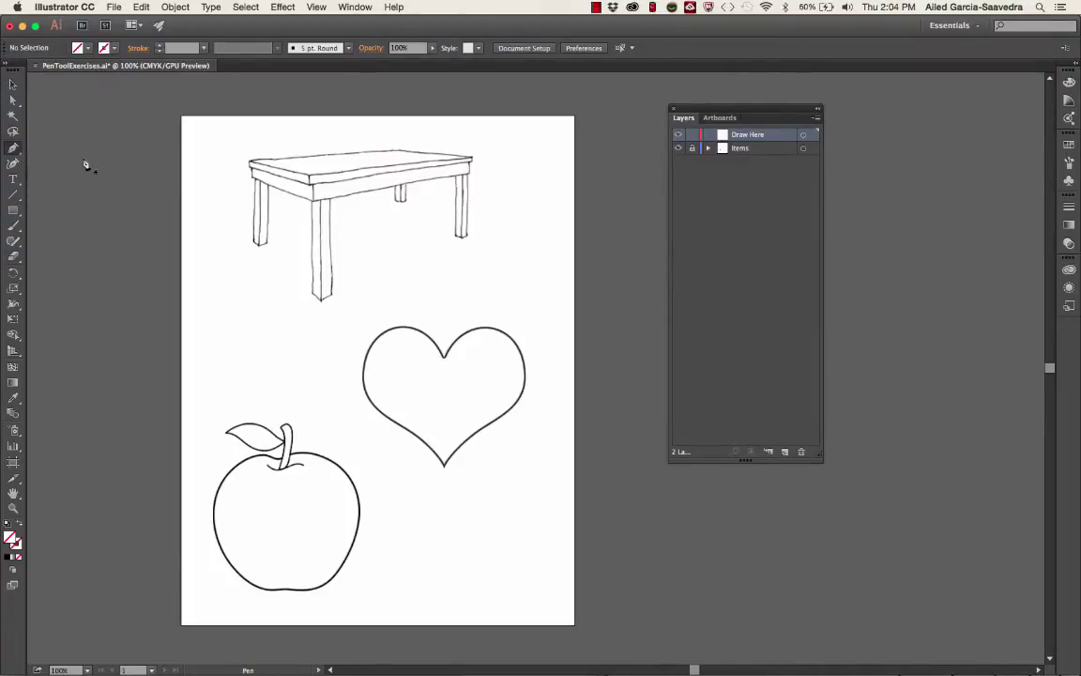
left_click(17, 543)
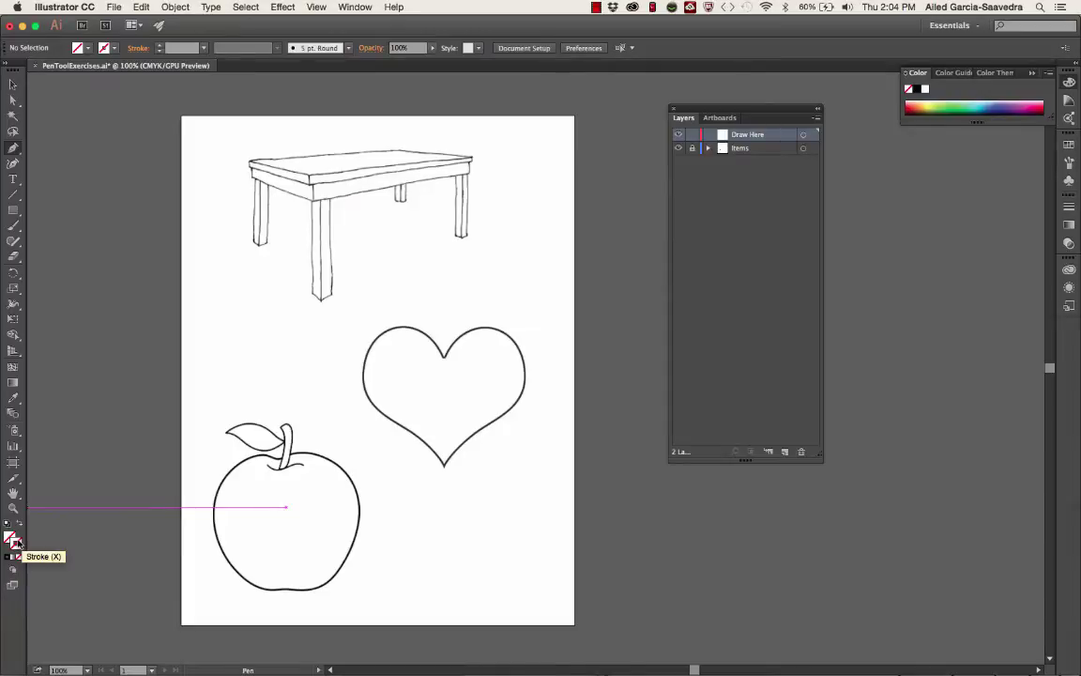
double_click(17, 543)
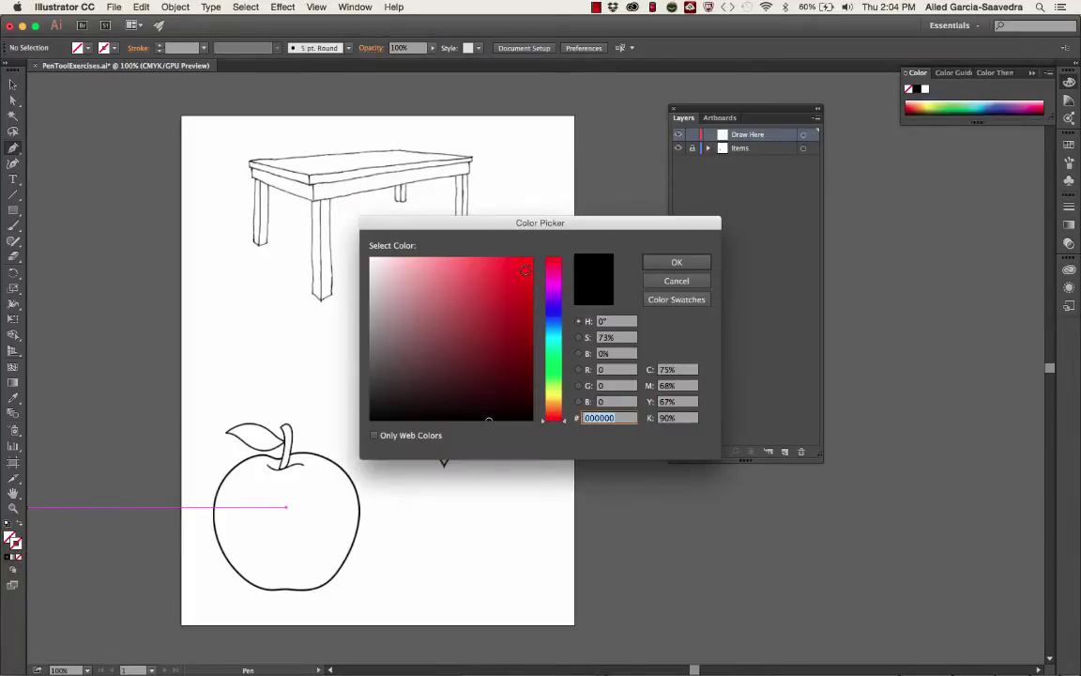
left_click(525, 269)
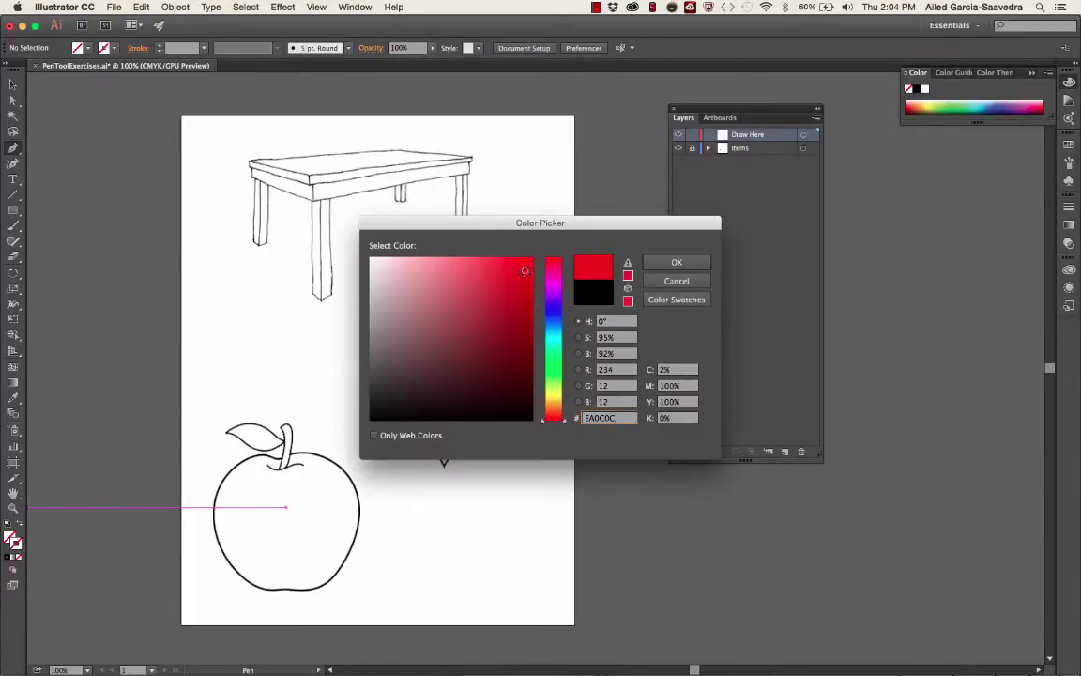
left_click(663, 266)
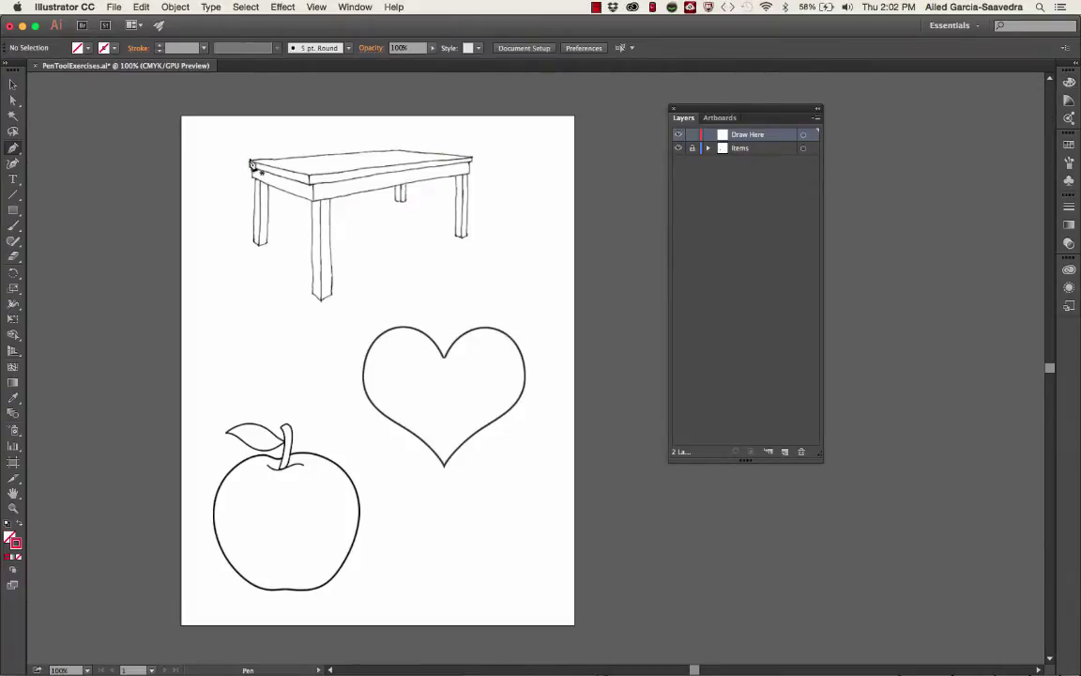
- Trace the table's top surface with the Pen tool as a closed four-cornered path
left_click(251, 162)
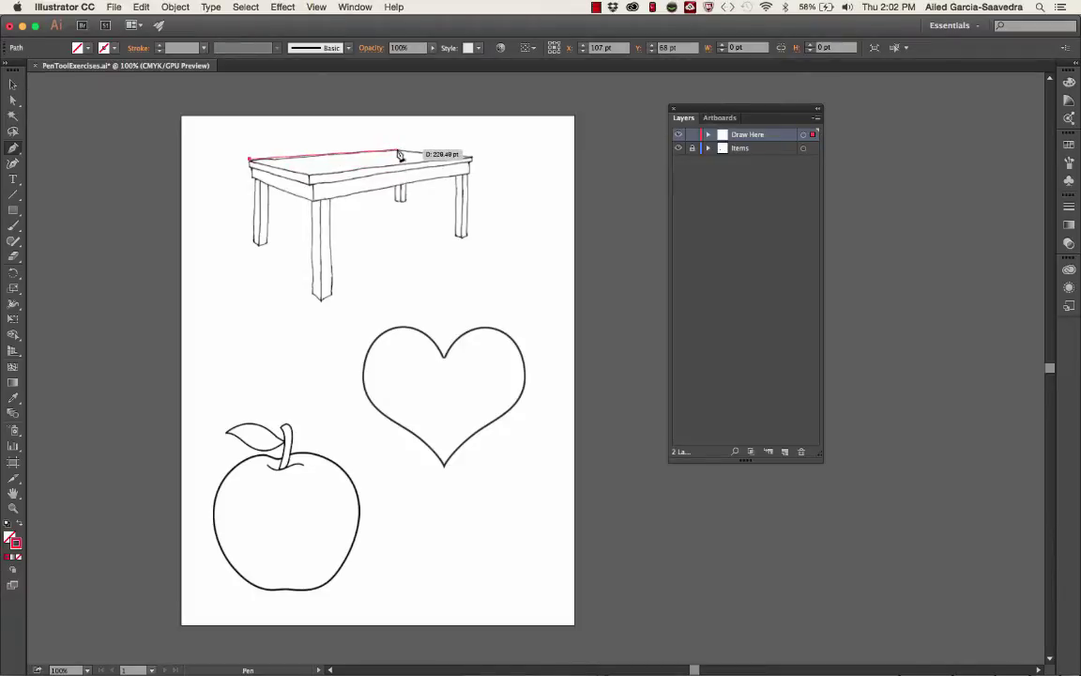
left_click(399, 151)
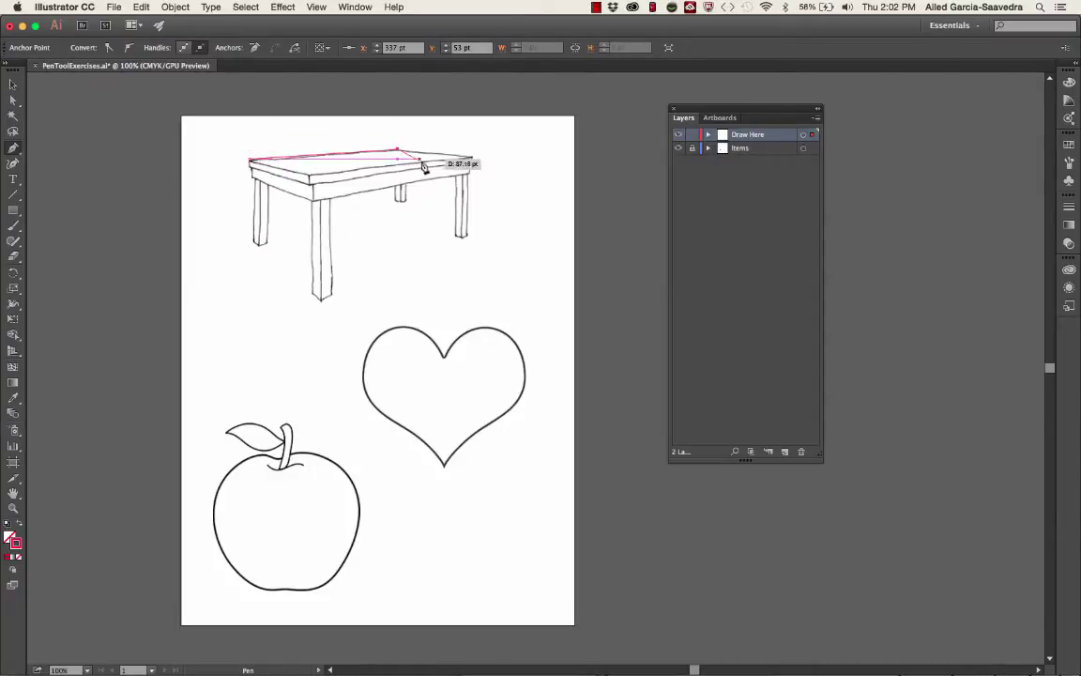
left_click(472, 159)
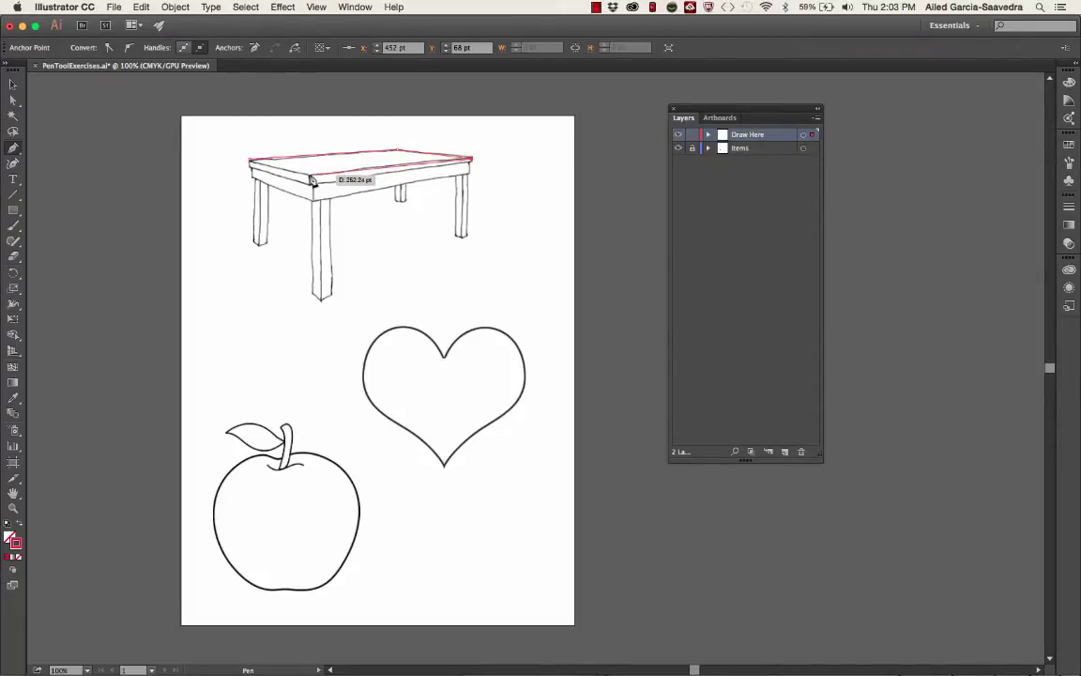
left_click(313, 180)
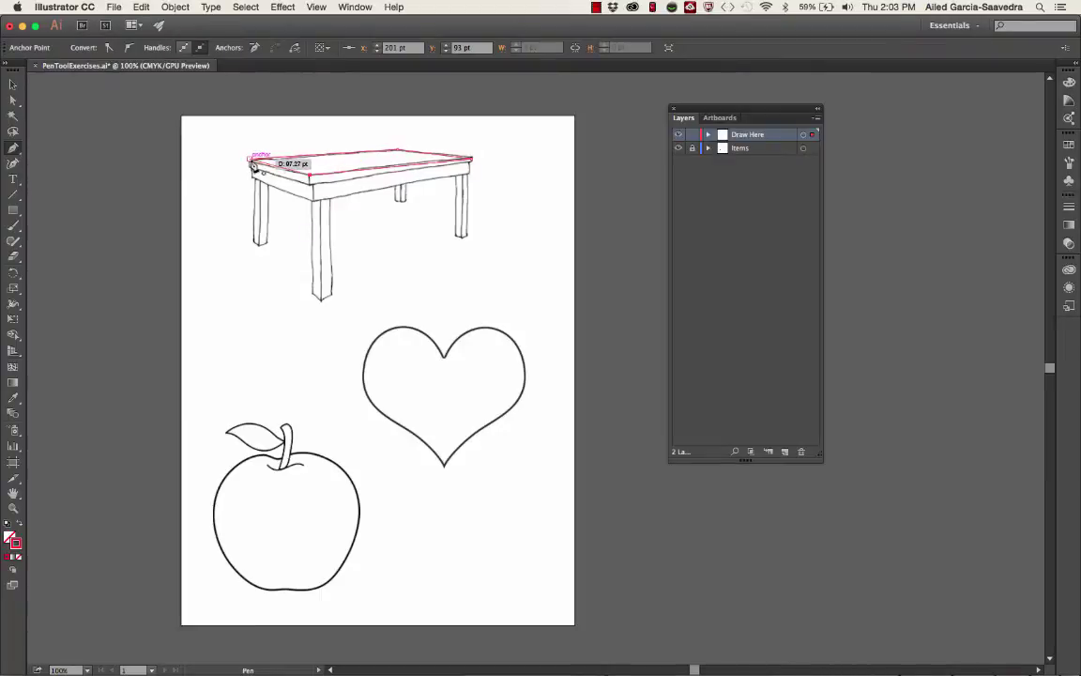
left_click(262, 171)
left_click(250, 161)
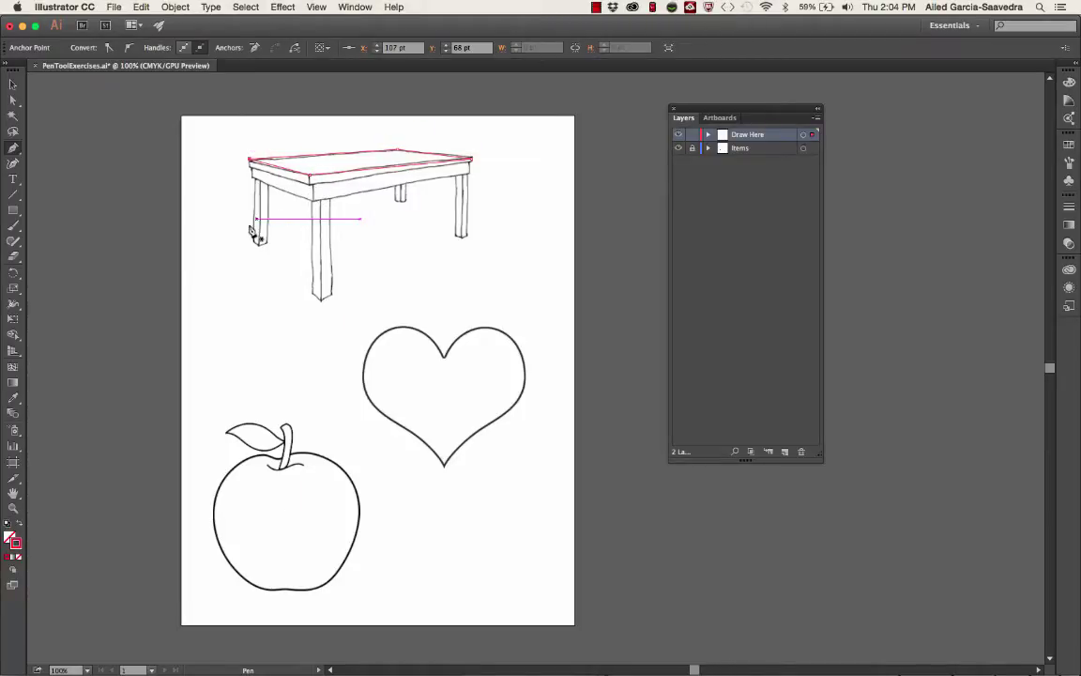
- Try drawing an open zigzag path with five anchor points from below the table across to the heart, and undo it
left_click(201, 306)
left_click(273, 362)
left_click(377, 298)
left_click(489, 320)
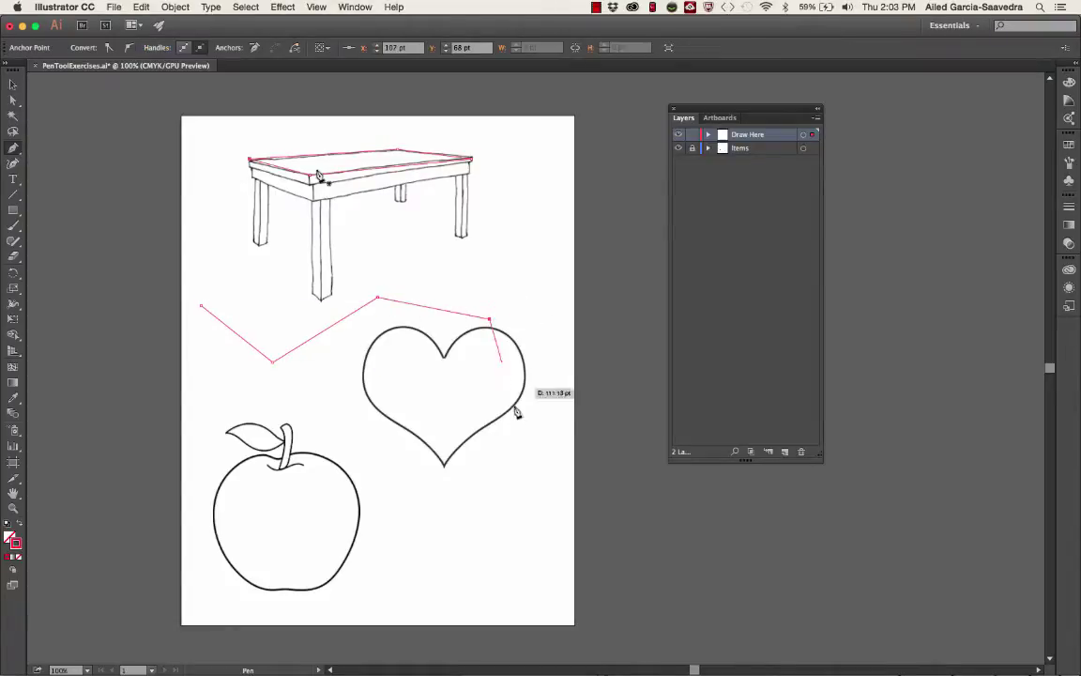
left_click(515, 413)
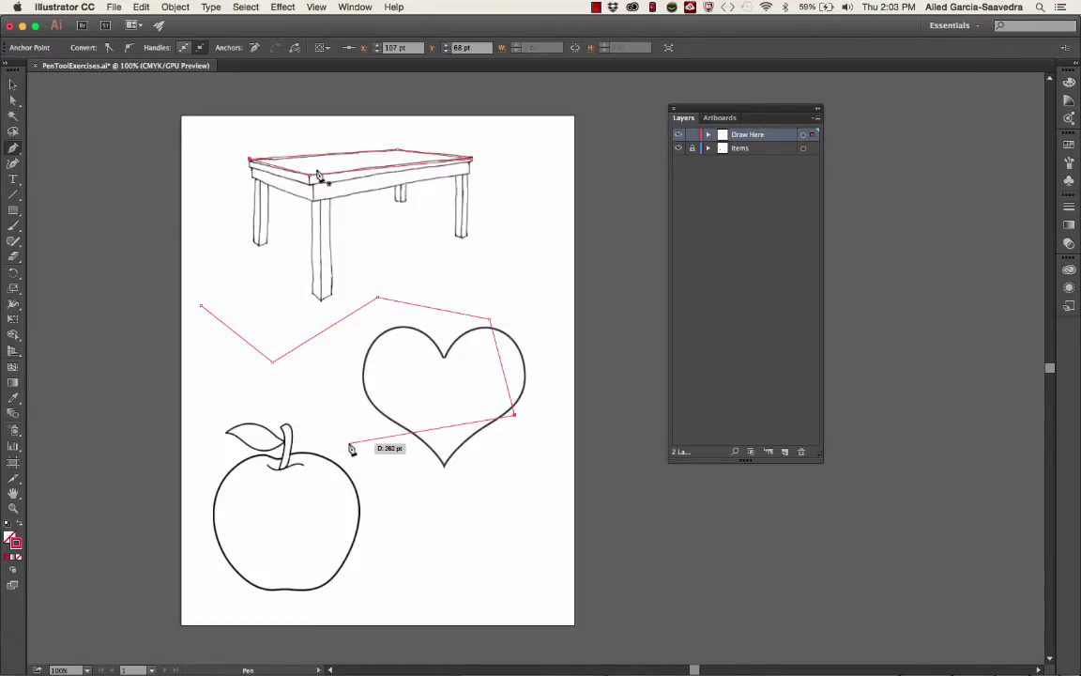
key("super+z")
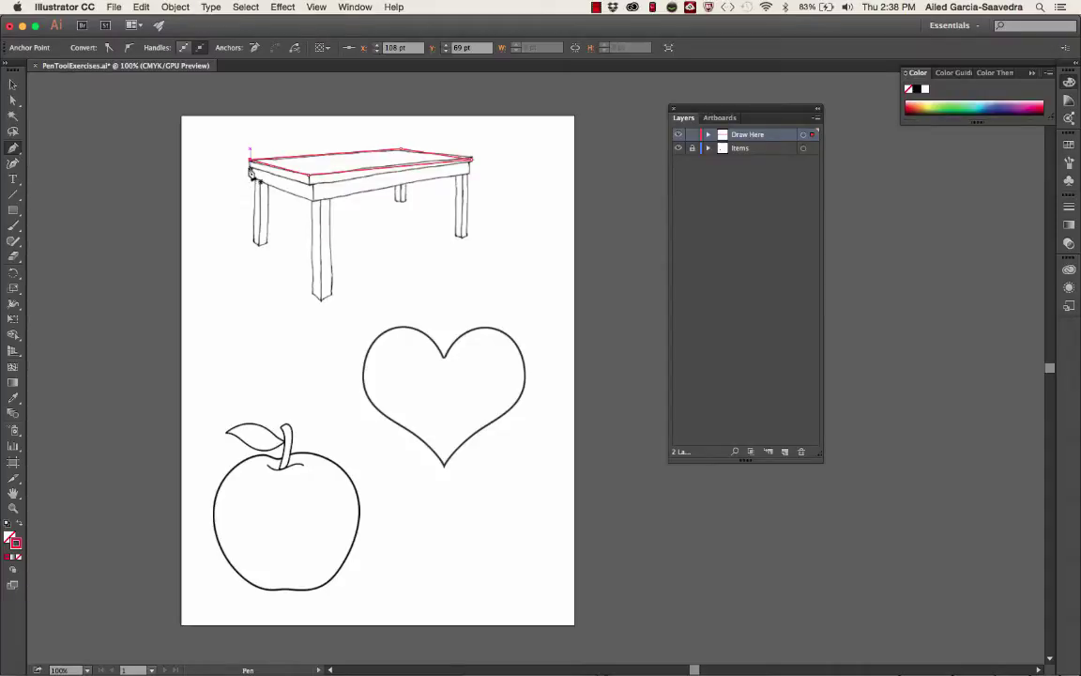
- Trace the thin left edge of the tabletop as a closed path
left_click(249, 165)
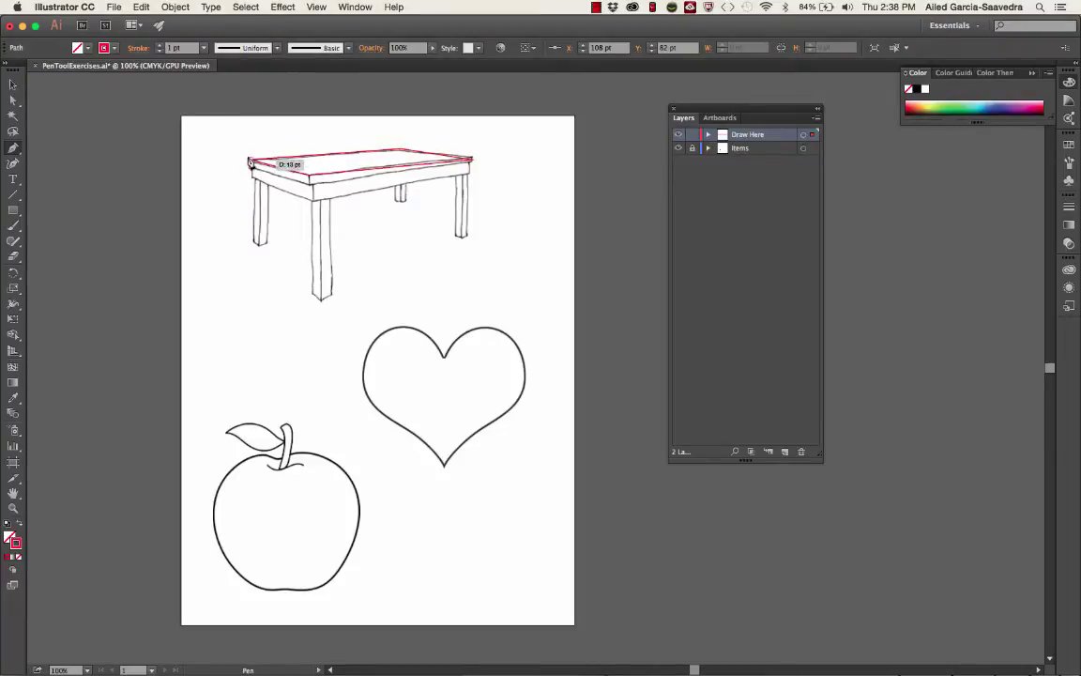
left_click(249, 166)
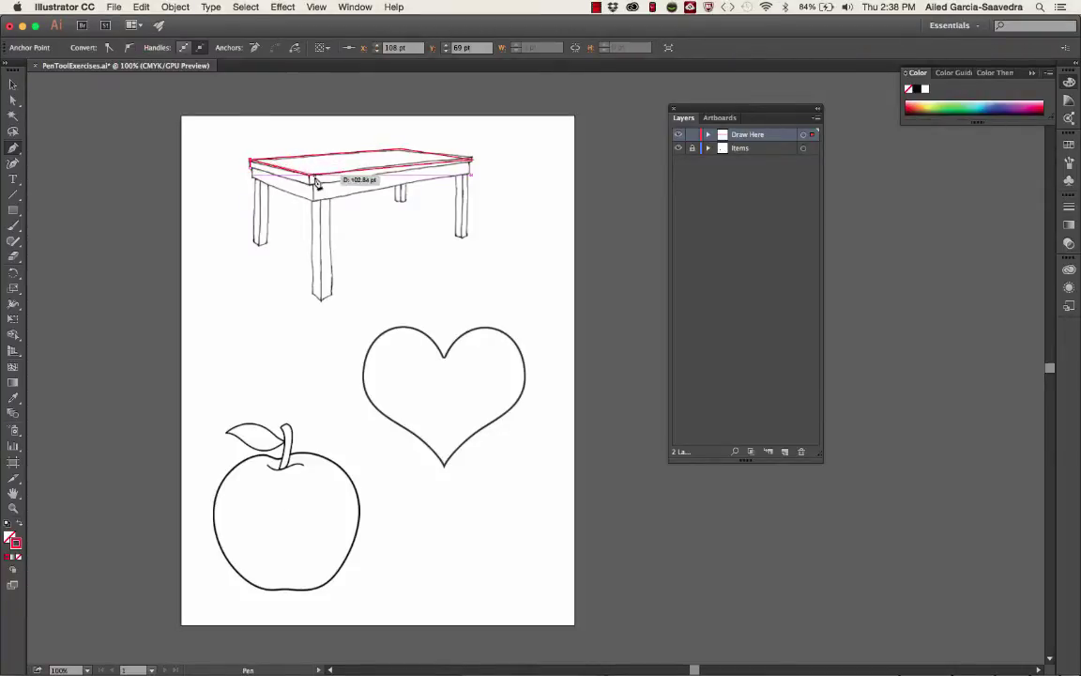
left_click(314, 177)
left_click_drag(315, 189, 313, 189)
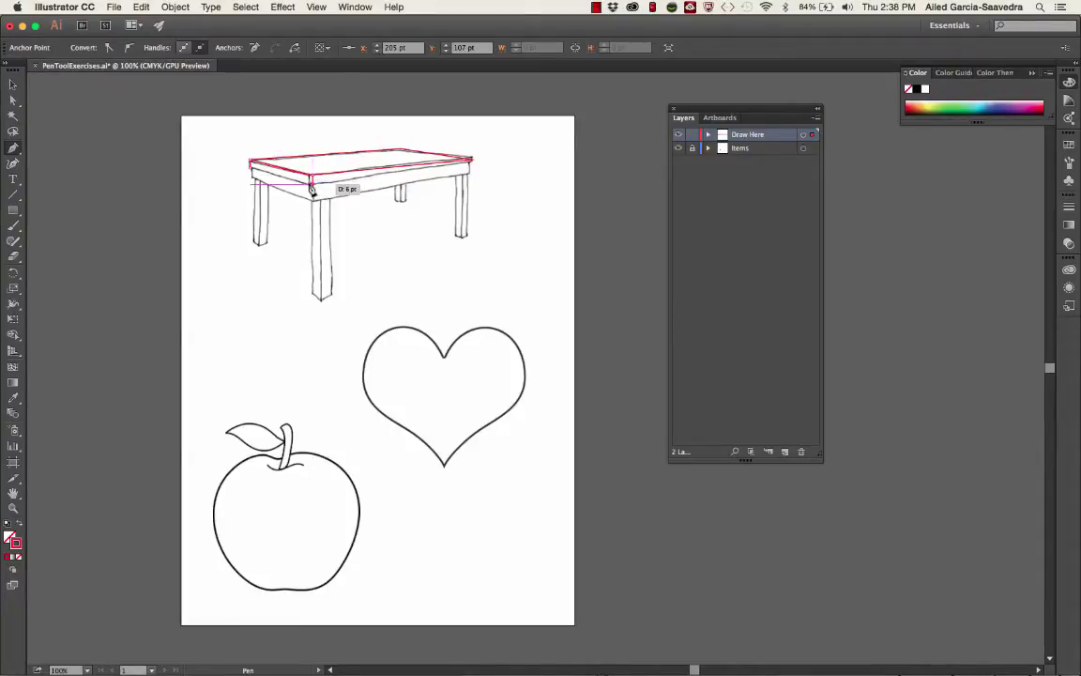
left_click_drag(251, 170, 253, 174)
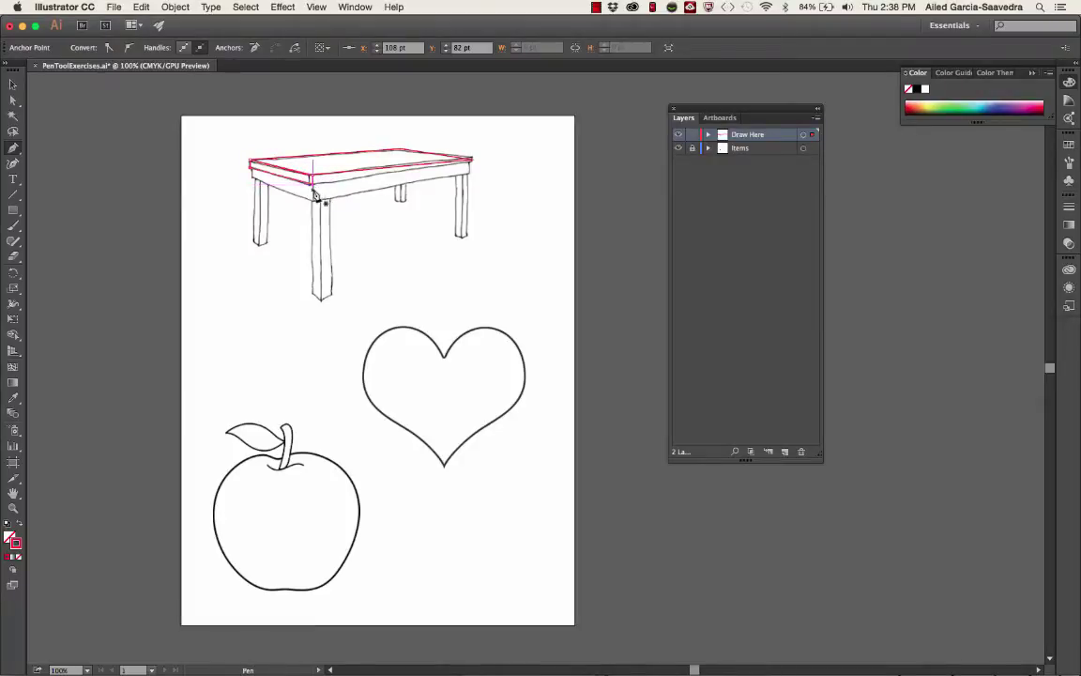
- Trace the thin long front edge of the tabletop as a closed path ending at the table's right corner
left_click(472, 166)
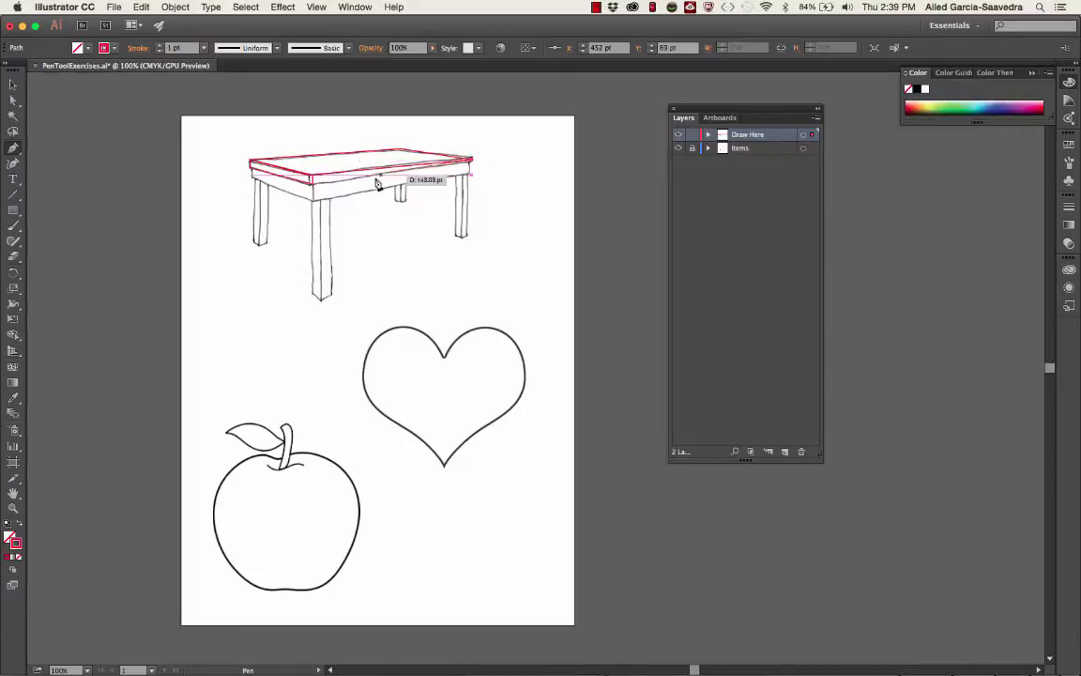
left_click(315, 179)
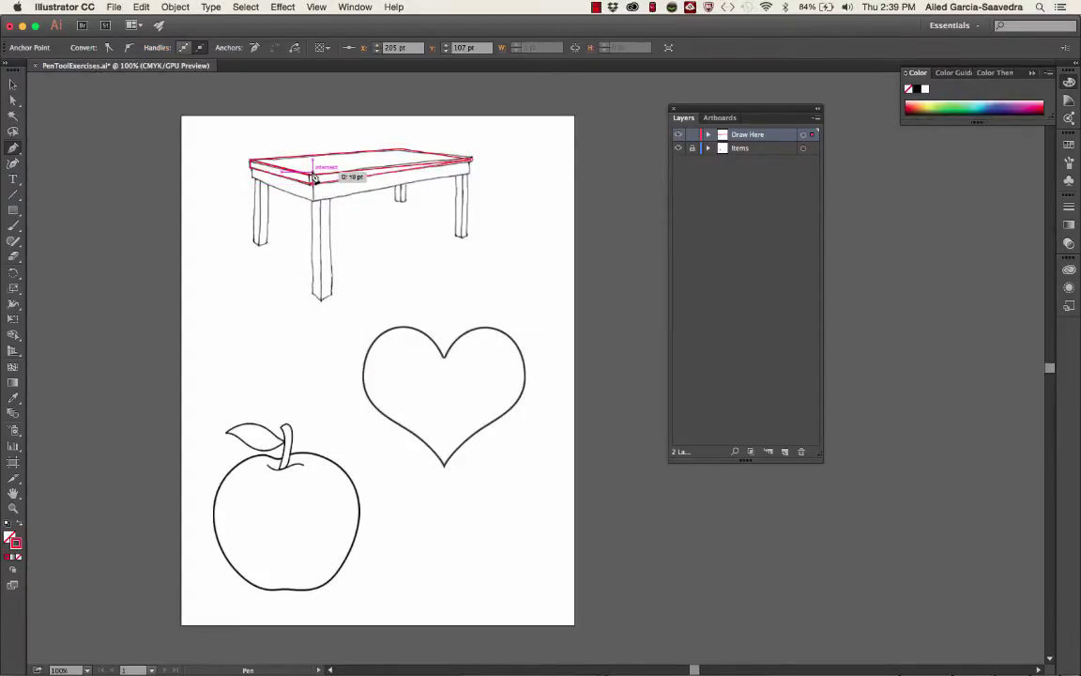
left_click(471, 156)
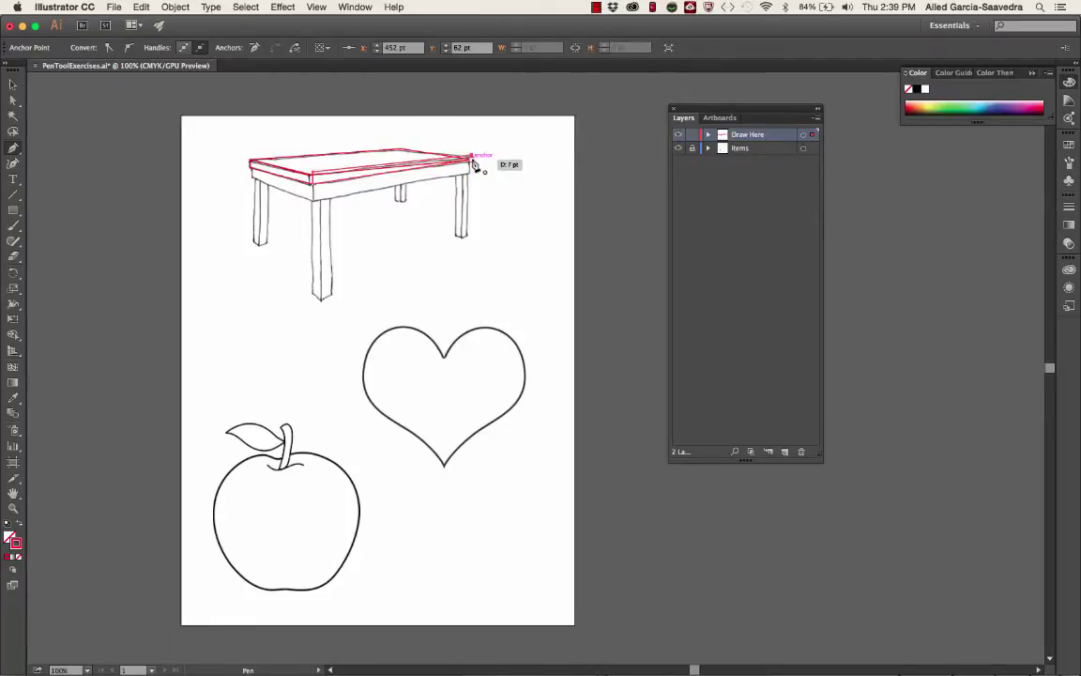
left_click(473, 161)
- Trace the short left side panel beneath the tabletop edge as a closed path
left_click(313, 201)
left_click(251, 178)
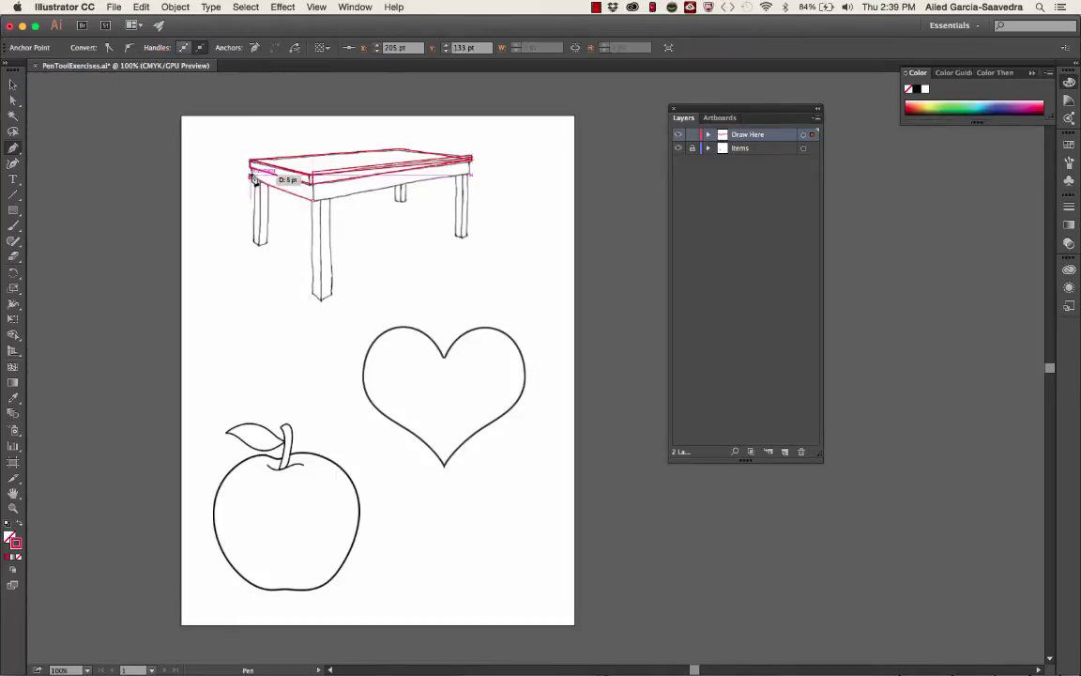
left_click(252, 166)
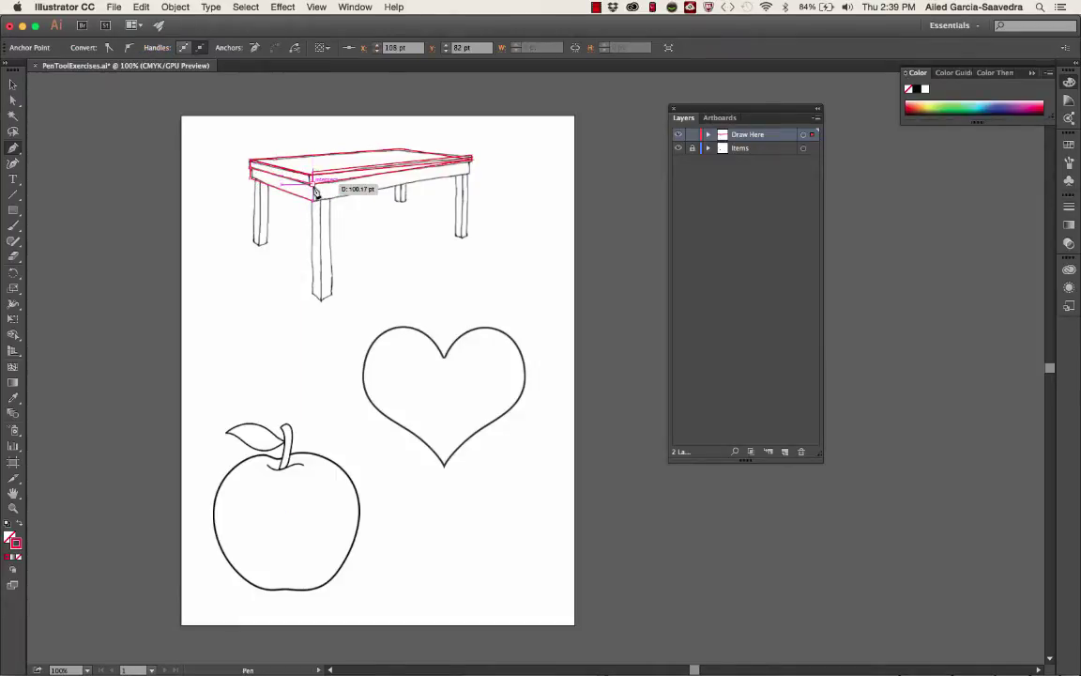
left_click(313, 185)
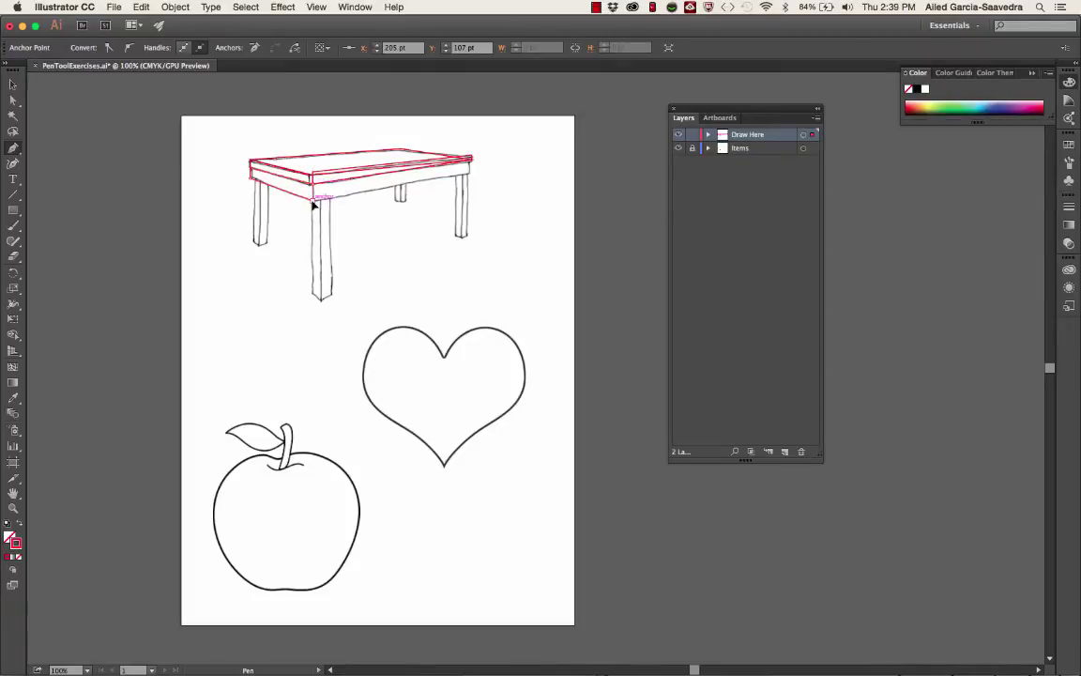
- Trace the long front panel beneath the tabletop edge as a closed path
left_click(473, 177)
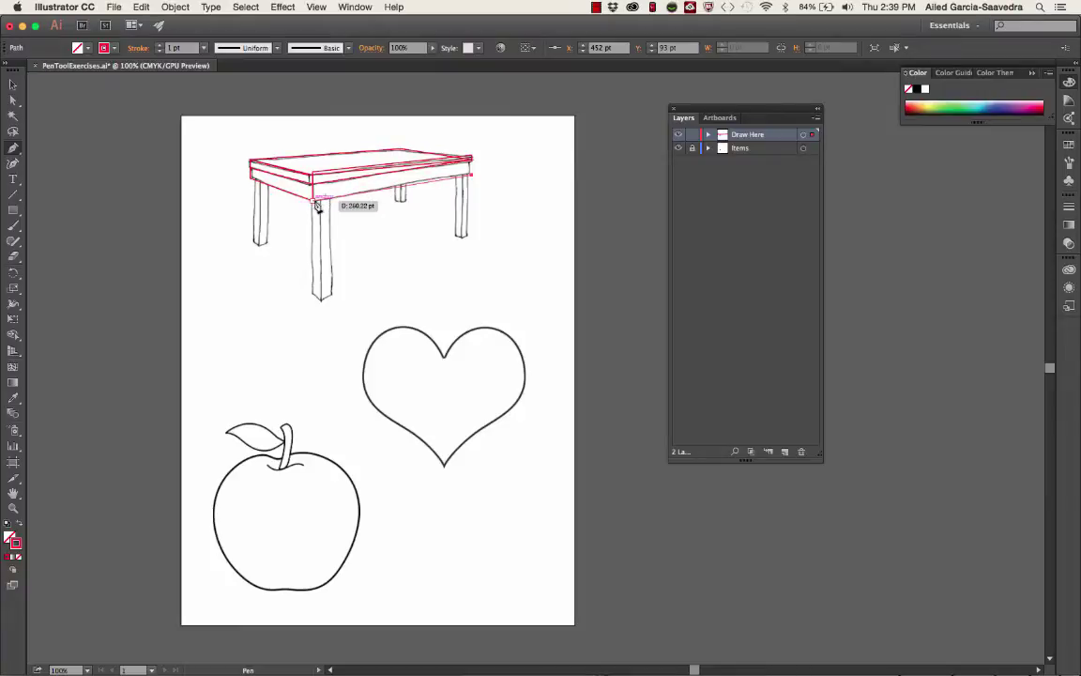
left_click(314, 200)
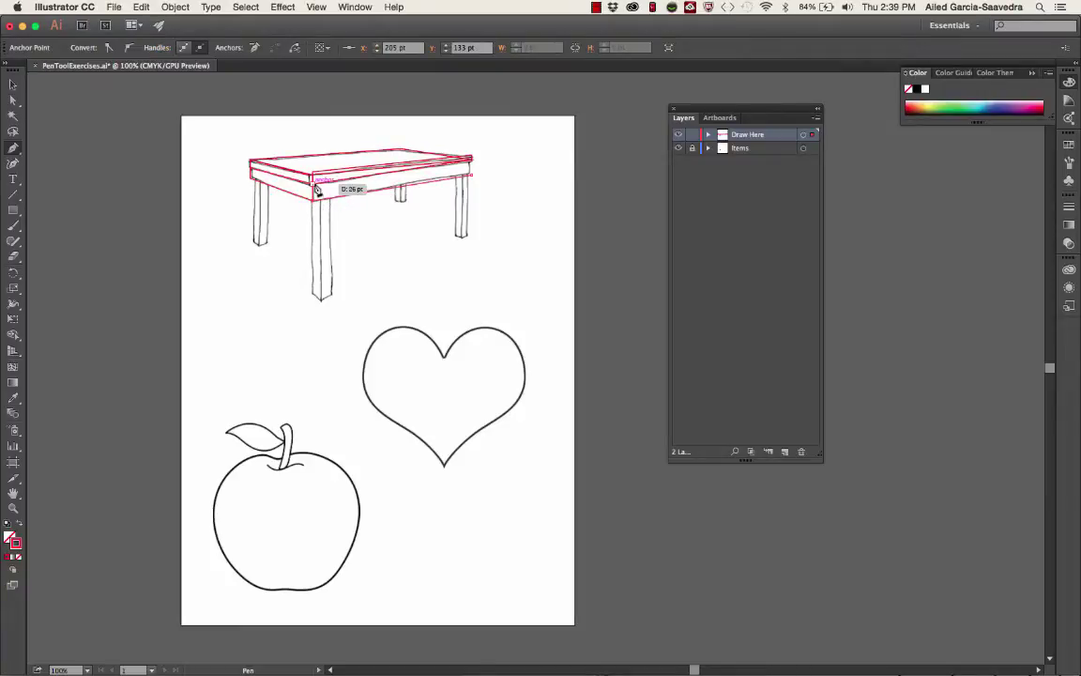
left_click(473, 161)
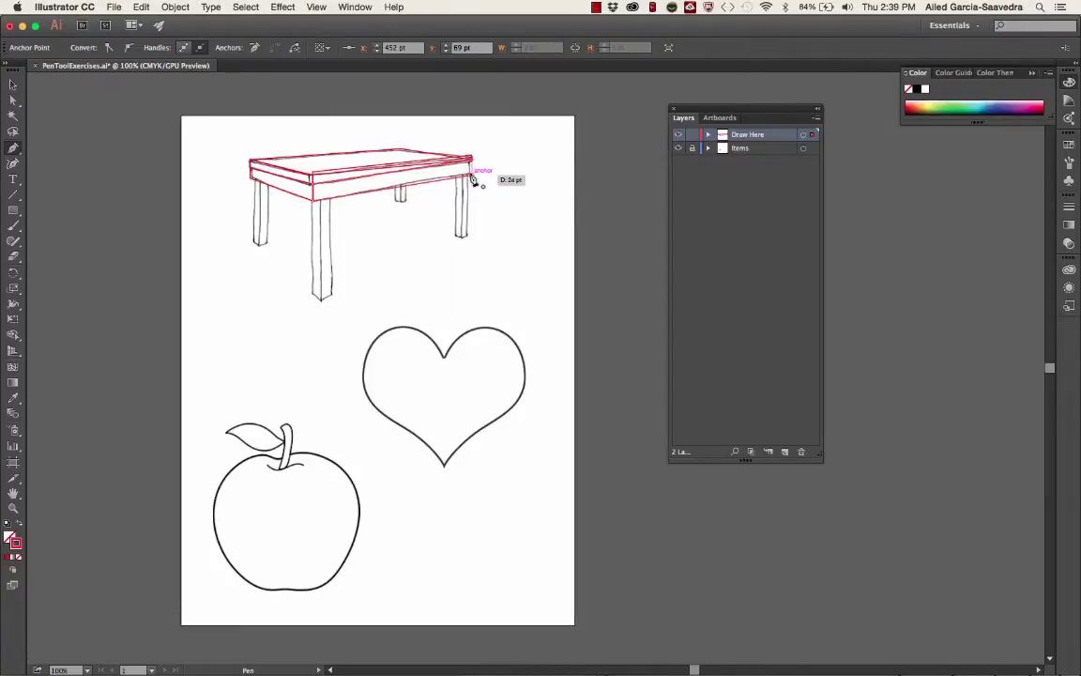
left_click(474, 177)
- Trace the left face of the table's leftmost leg as a closed path
left_click(250, 240)
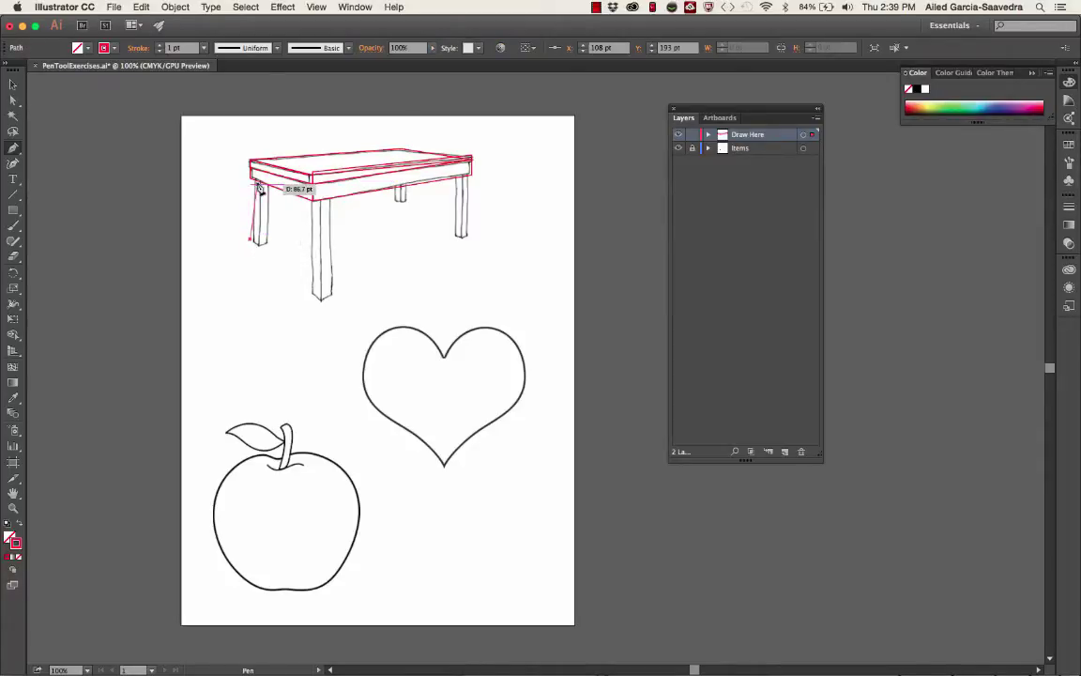
left_click(257, 182)
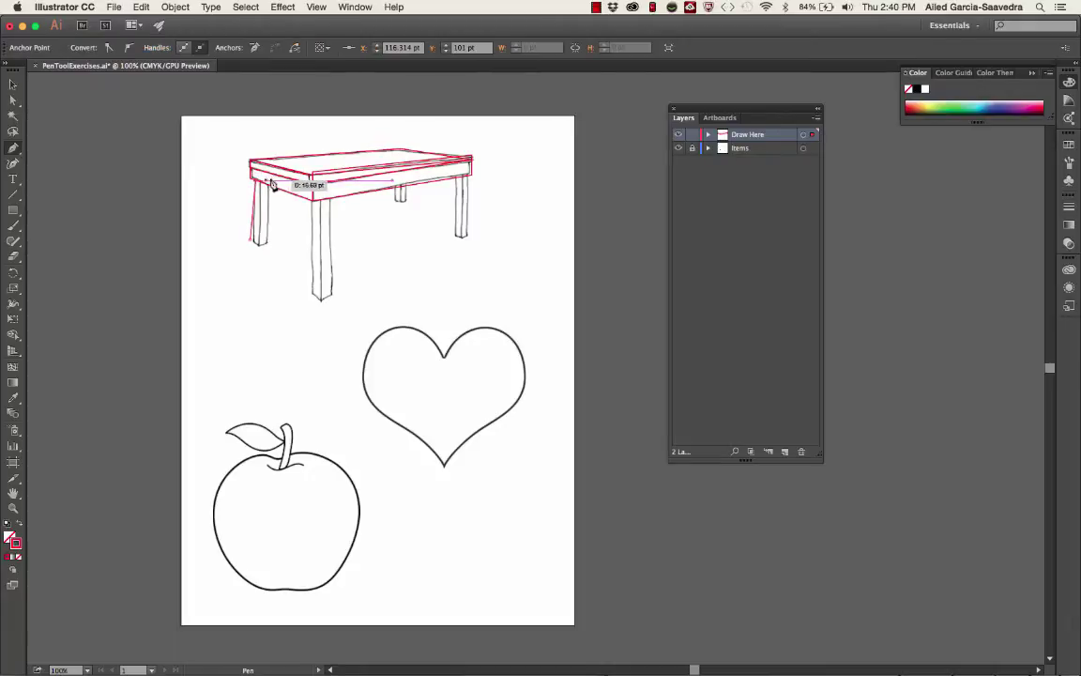
left_click_drag(263, 190, 261, 251)
left_click(260, 245)
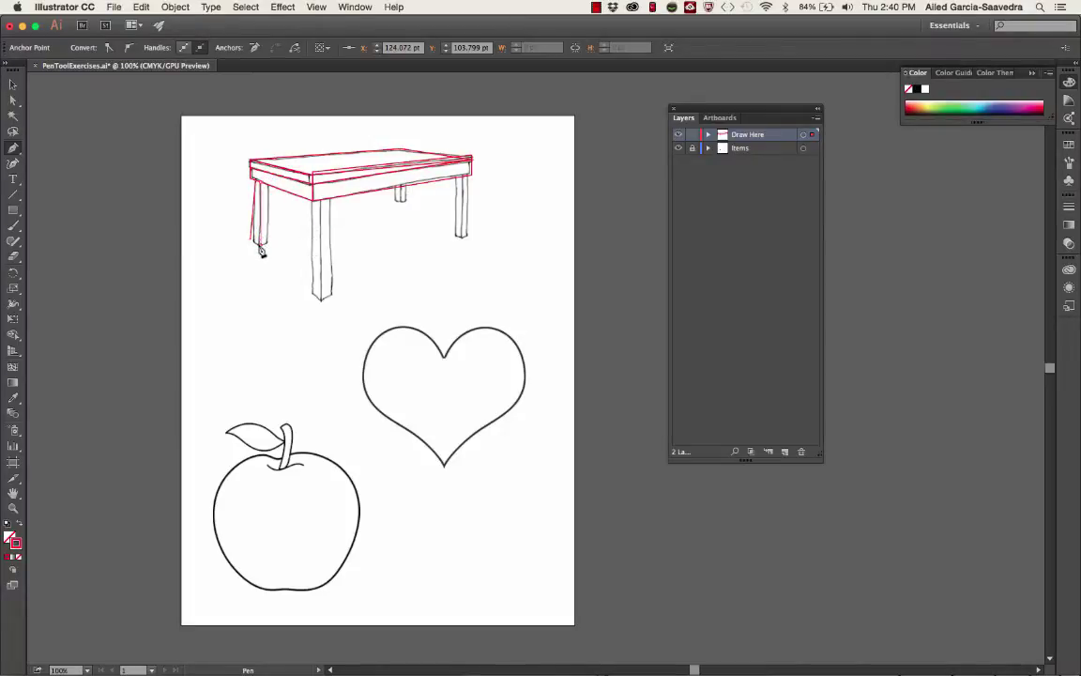
left_click(250, 240)
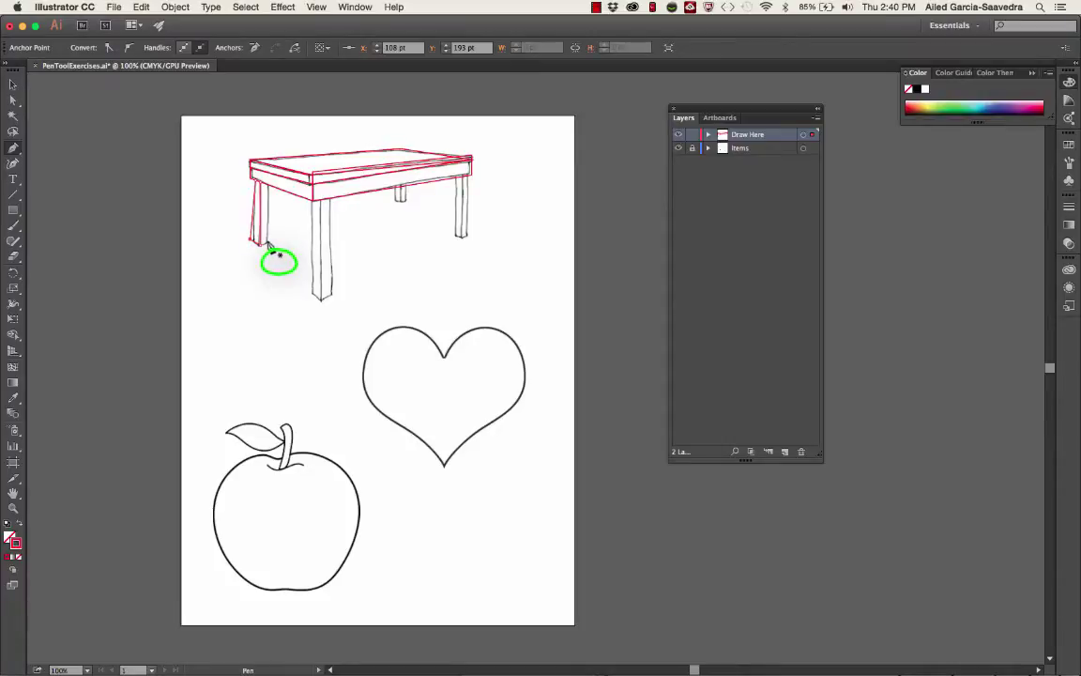
- Trace the right face of the table's leftmost leg as a closed straight-segment path
left_click(269, 244)
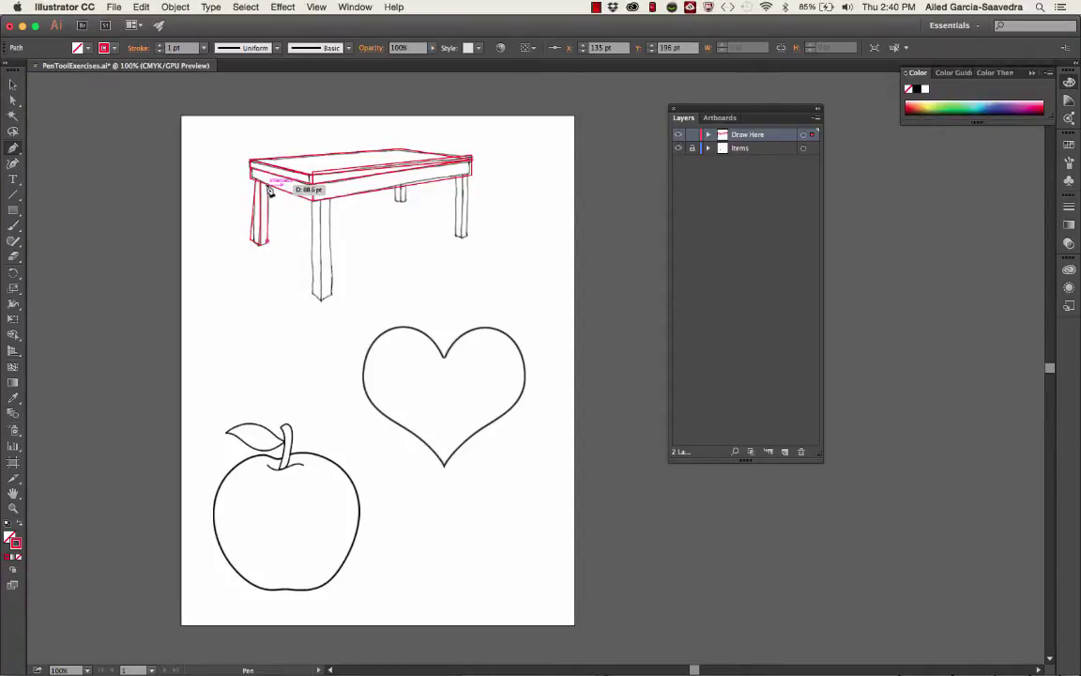
left_click(263, 186)
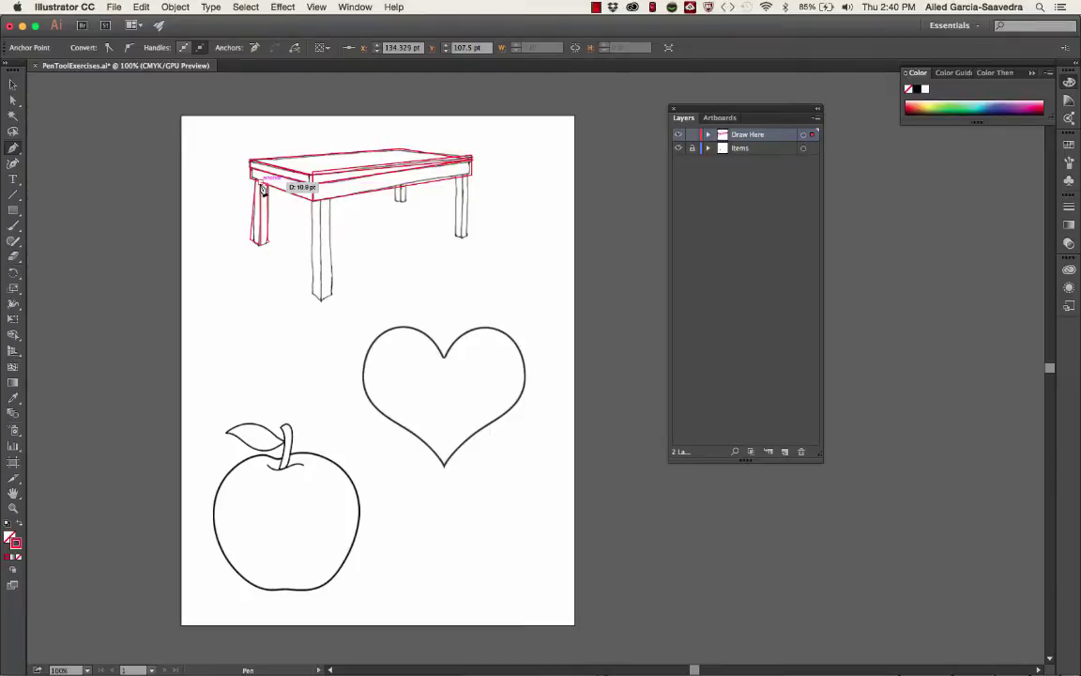
left_click(261, 248)
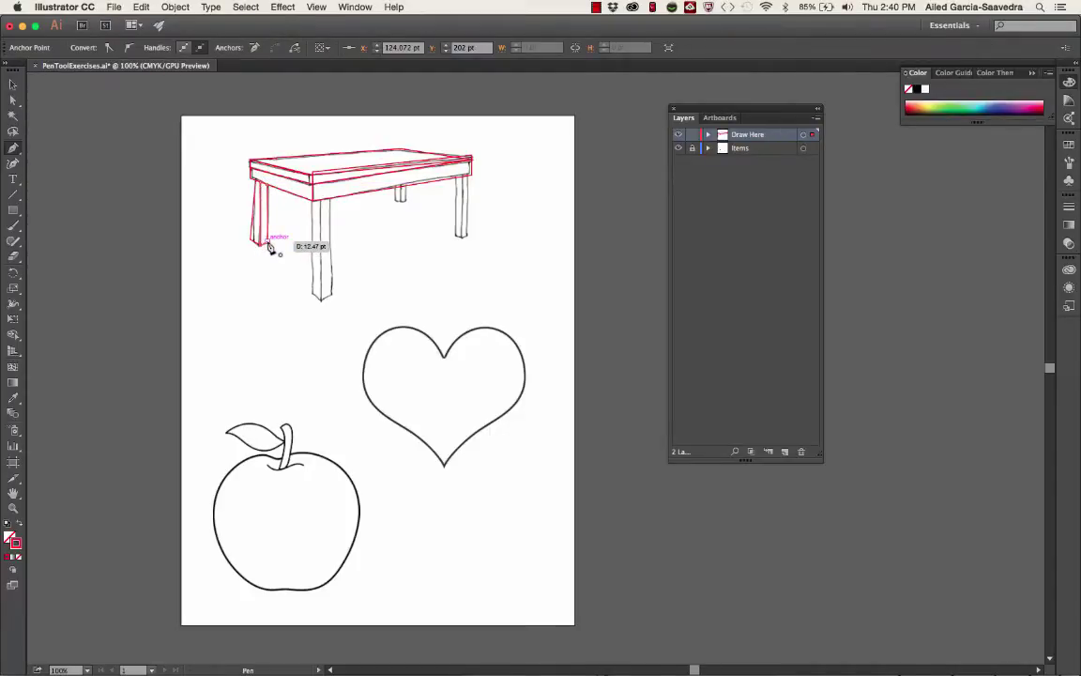
left_click(268, 243)
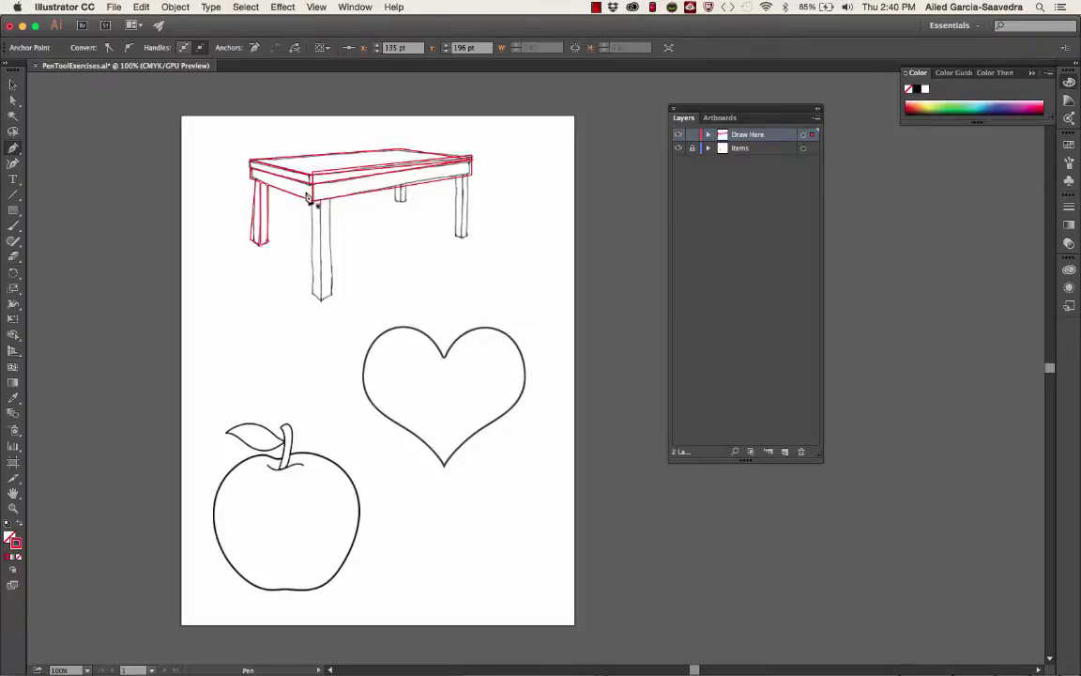
- Trace the left face of the table's long front leg as a closed path from the panel corner to the foot
left_click(313, 163)
left_click(312, 293)
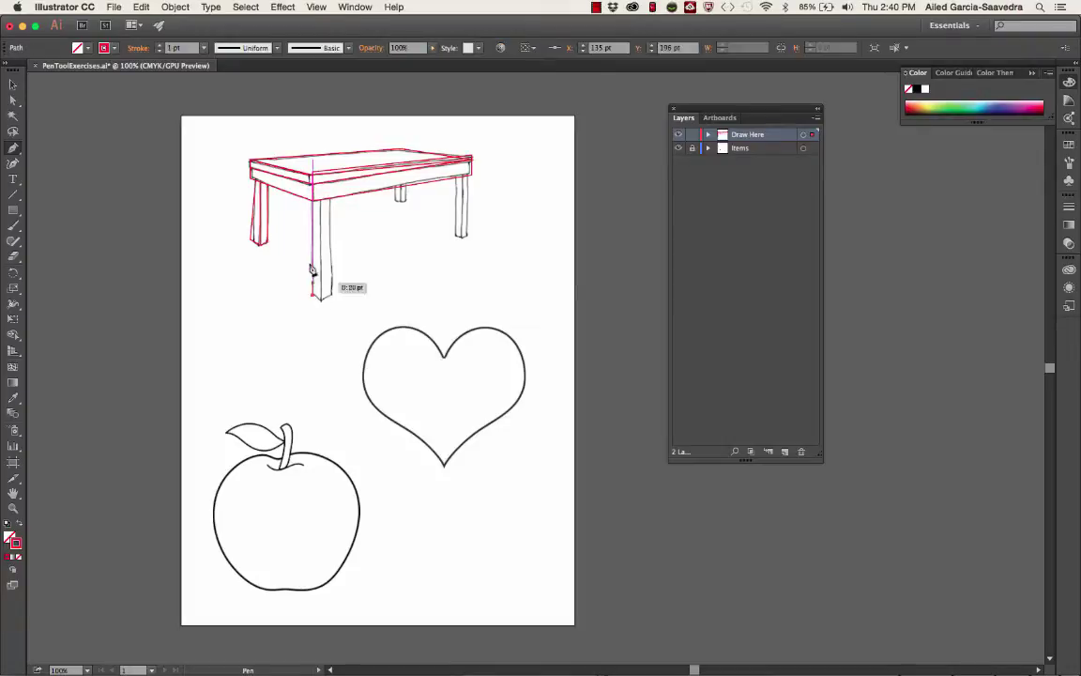
left_click(316, 202)
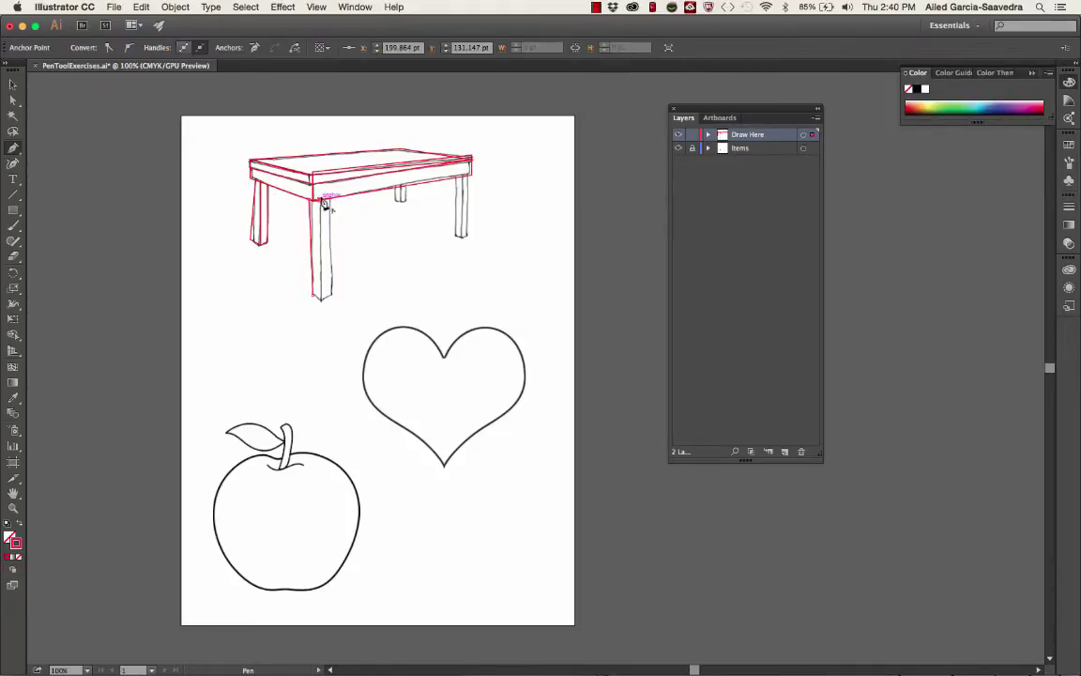
left_click(316, 298)
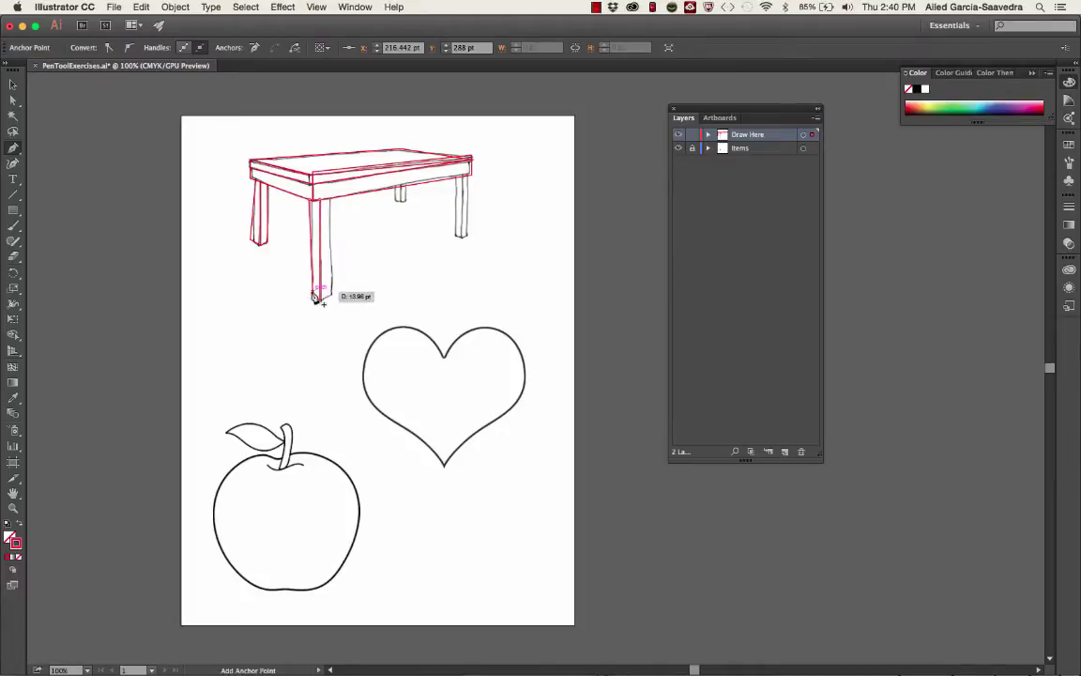
left_click(312, 296)
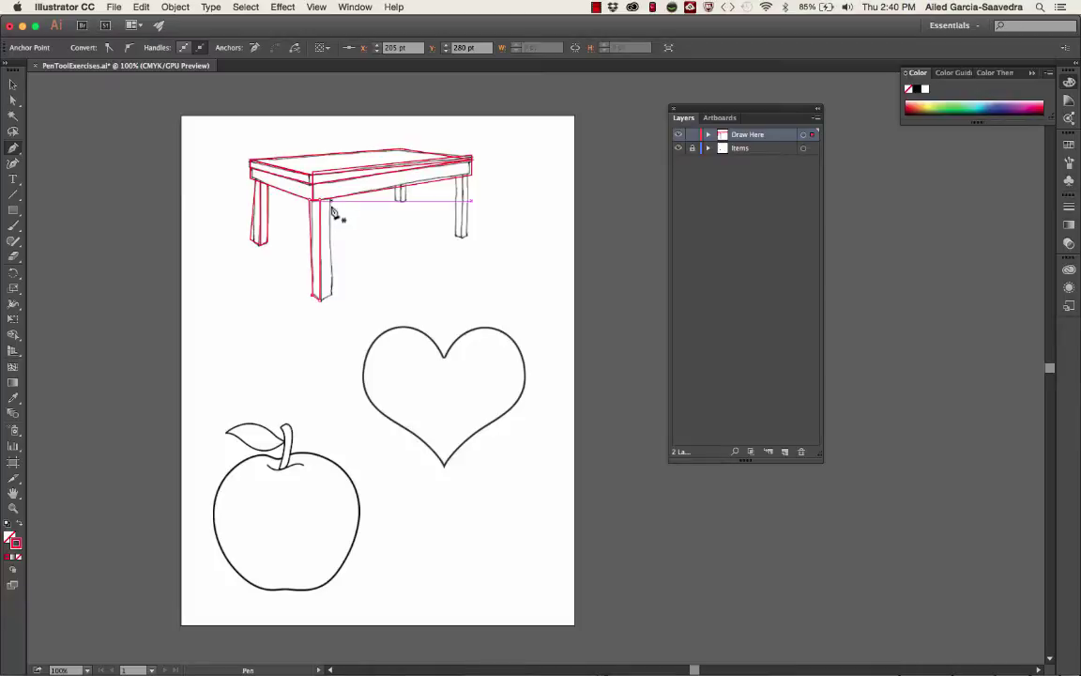
- Trace the right face of the long front leg as a closed path sharing the leg's middle edge
left_click(333, 299)
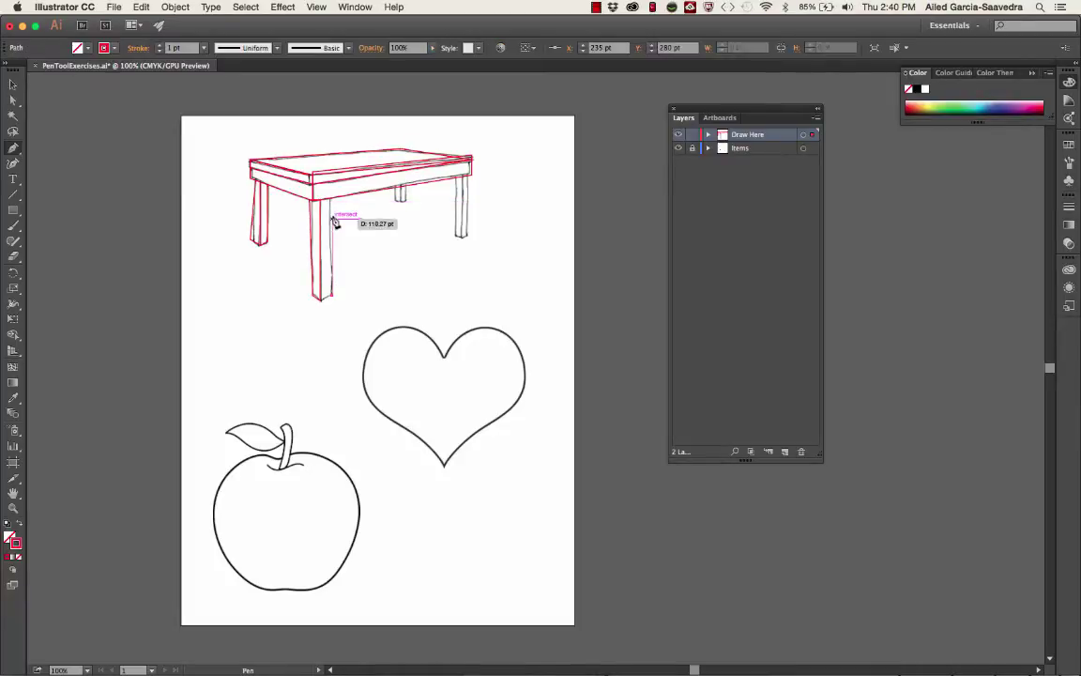
left_click_drag(334, 205, 322, 206)
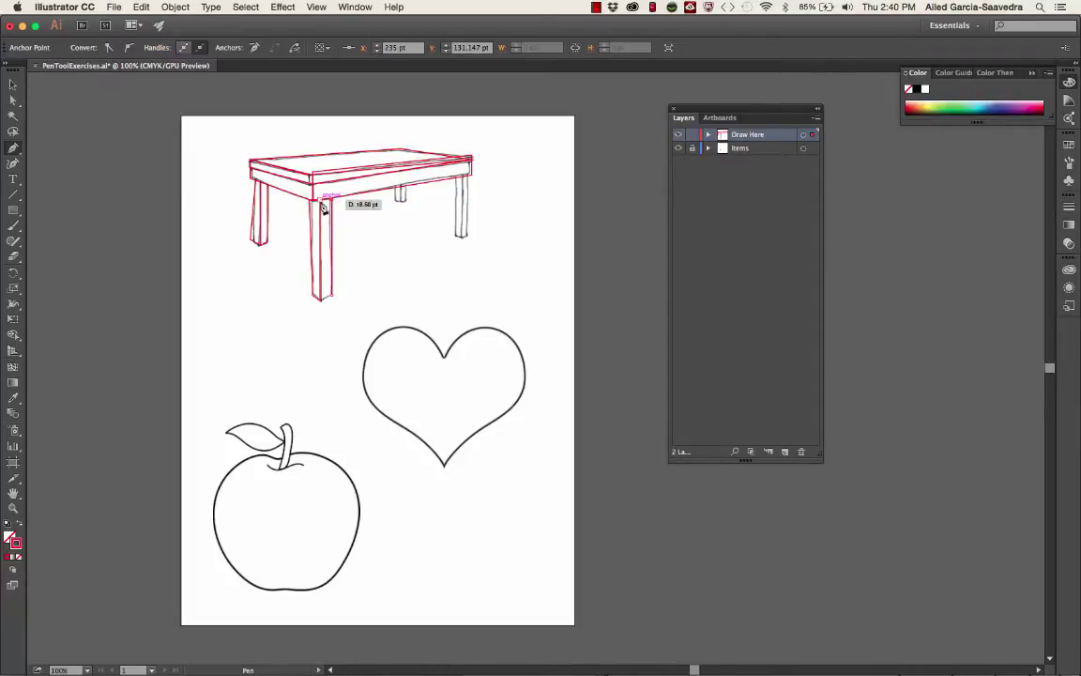
left_click(320, 304)
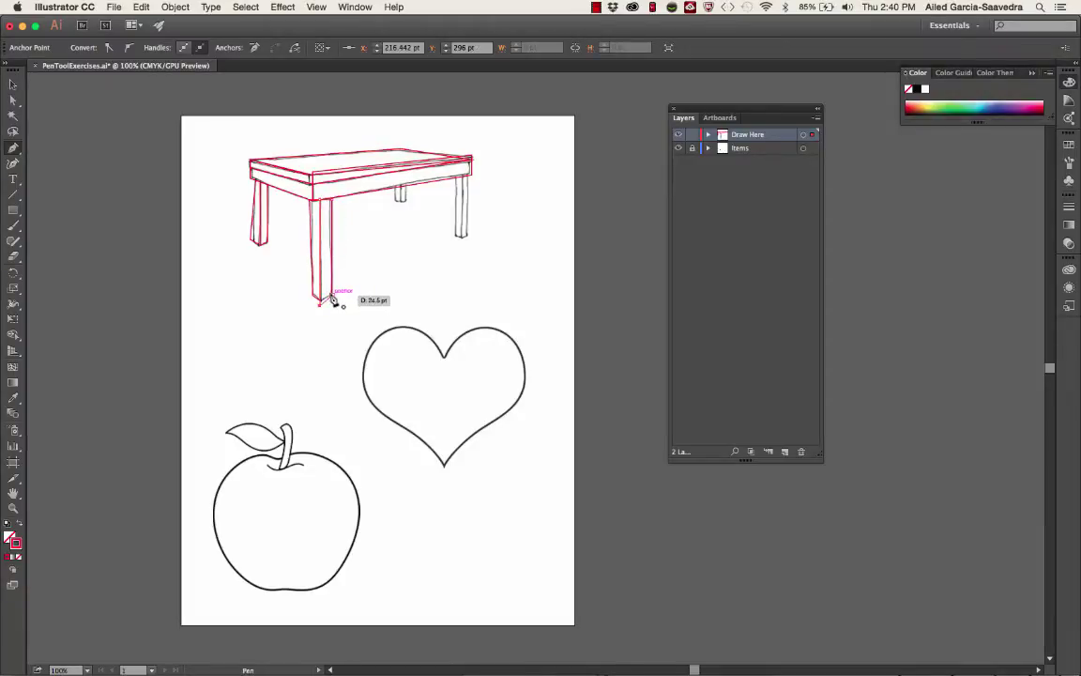
left_click(332, 298)
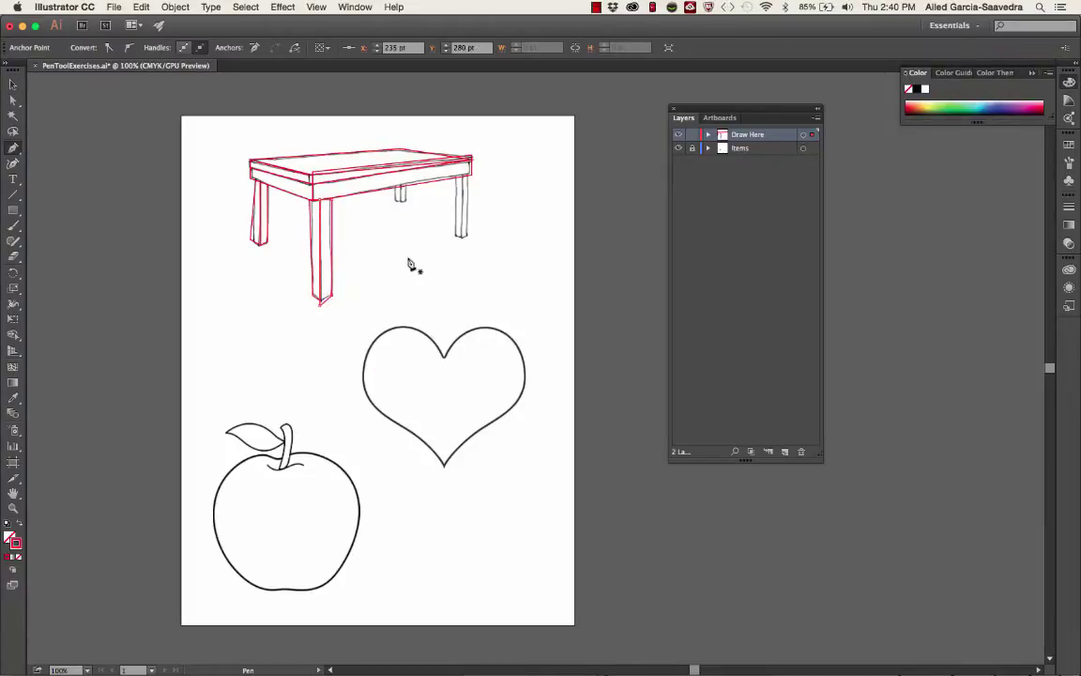
- Trace the right face of the short back leg beneath the front panel as a closed path
left_click(407, 202)
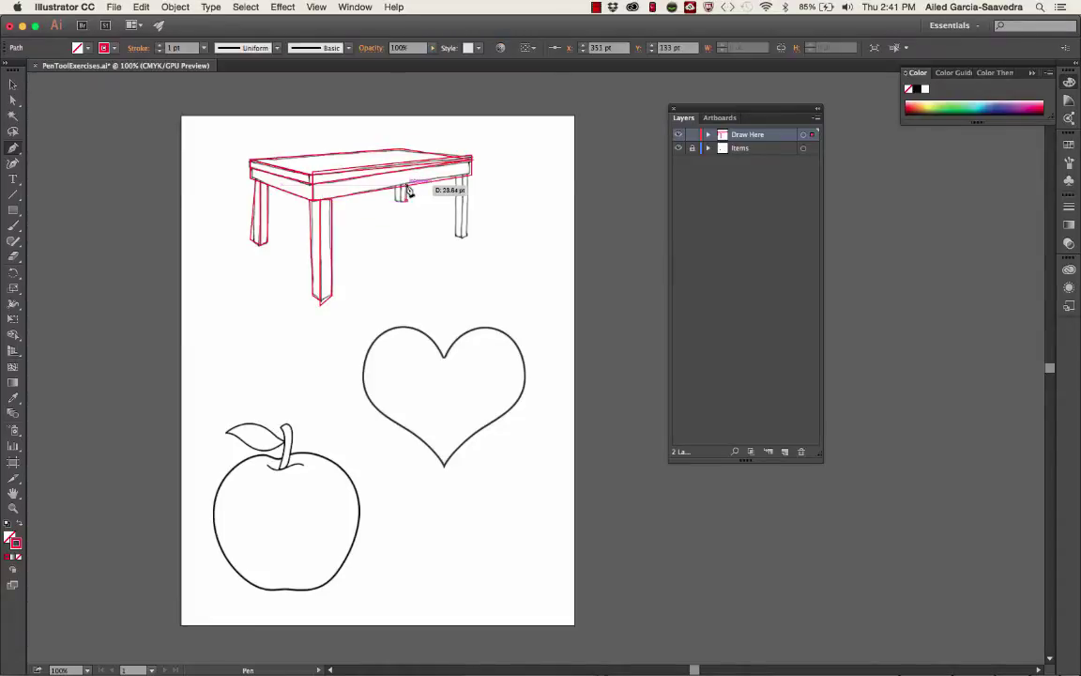
left_click(408, 178)
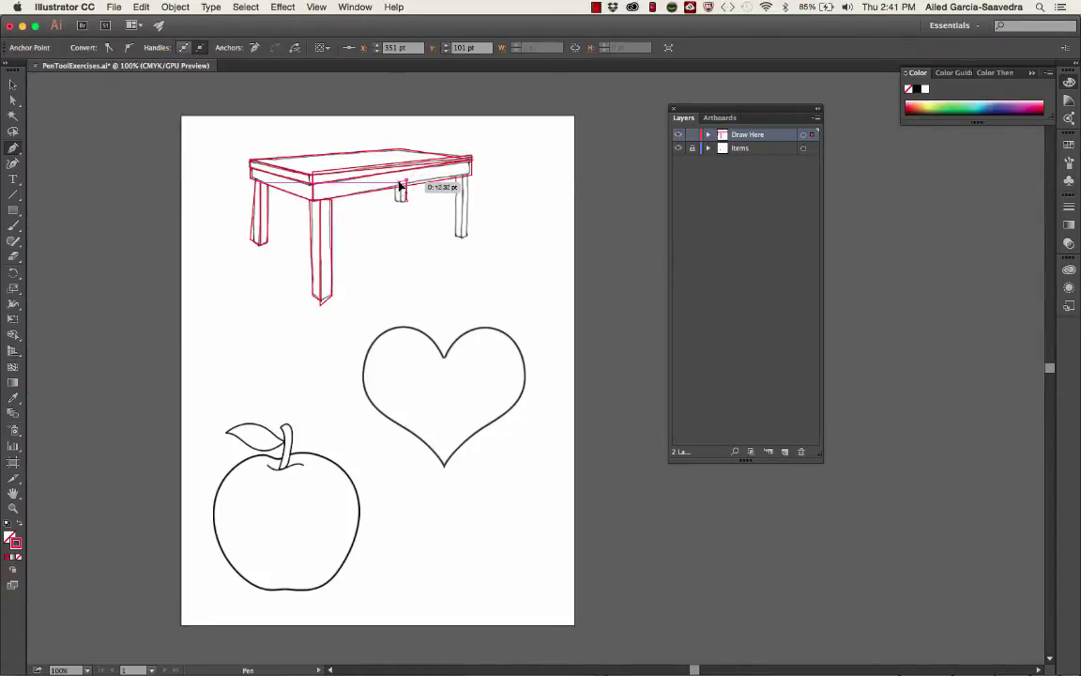
left_click(401, 200)
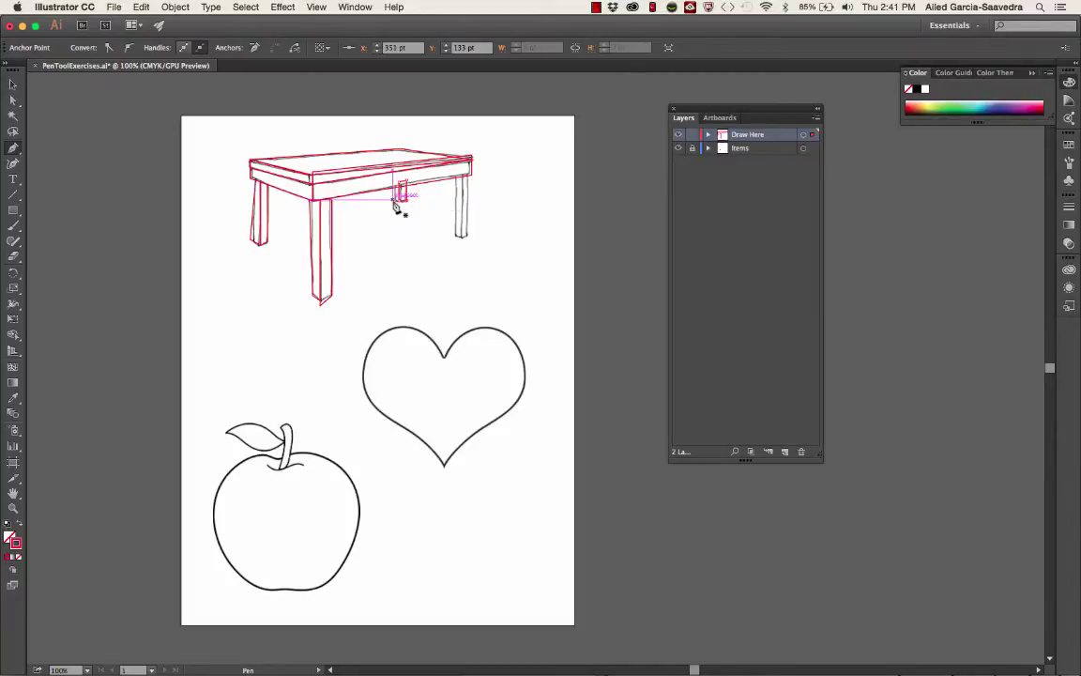
- Trace the left face of the short back leg as a closed path
left_click(393, 201)
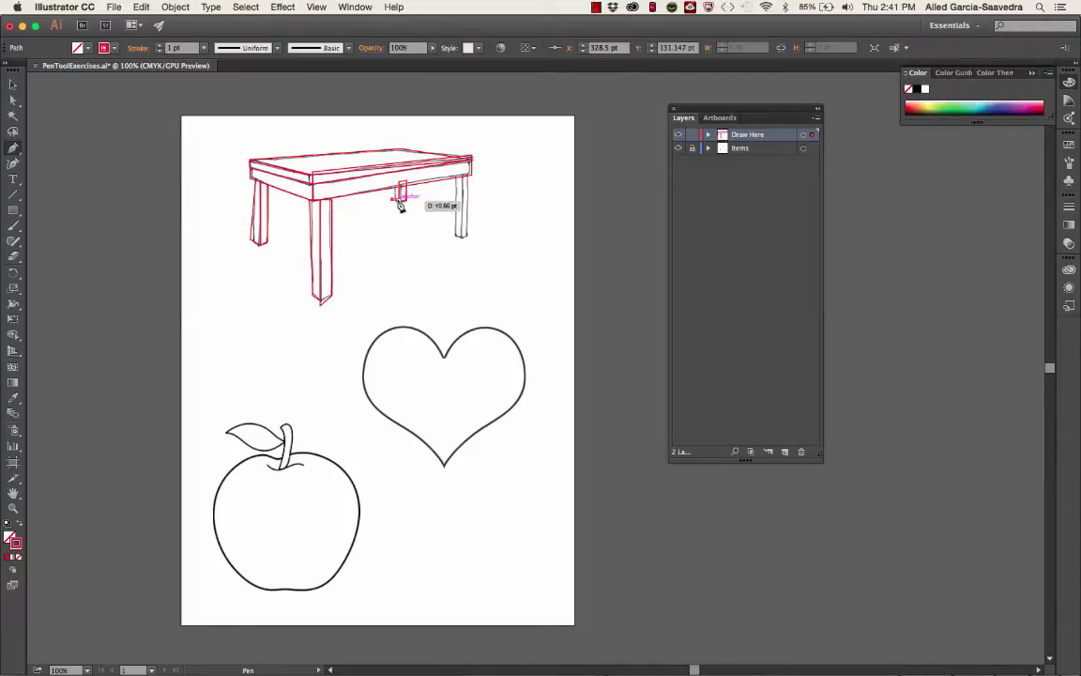
left_click(400, 202)
left_click(400, 184)
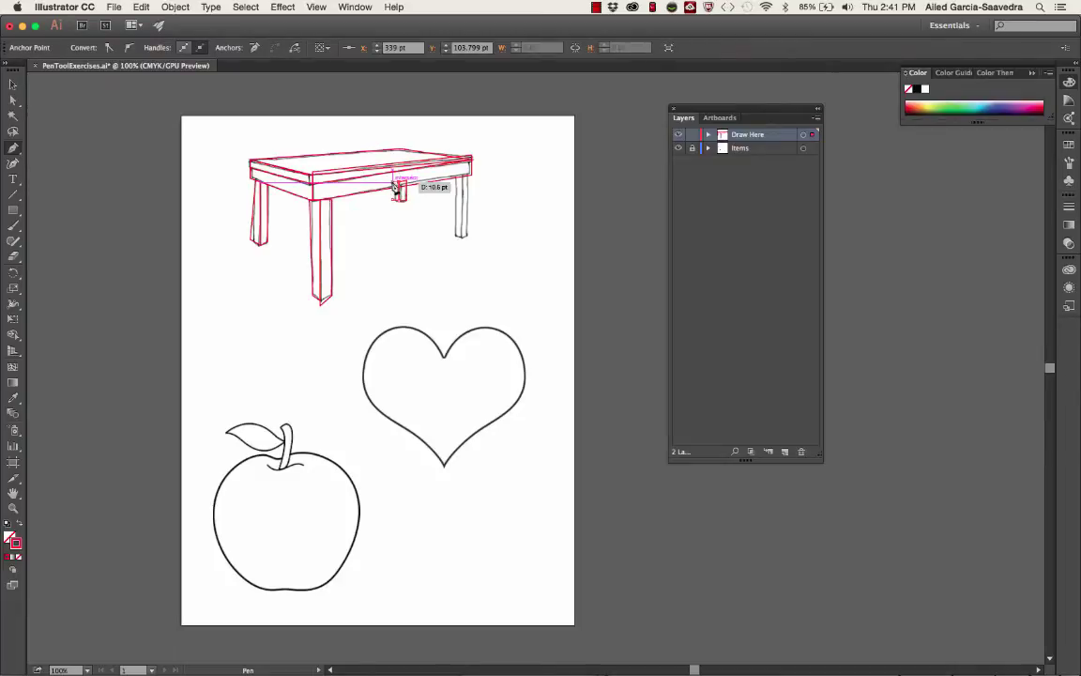
left_click(392, 186)
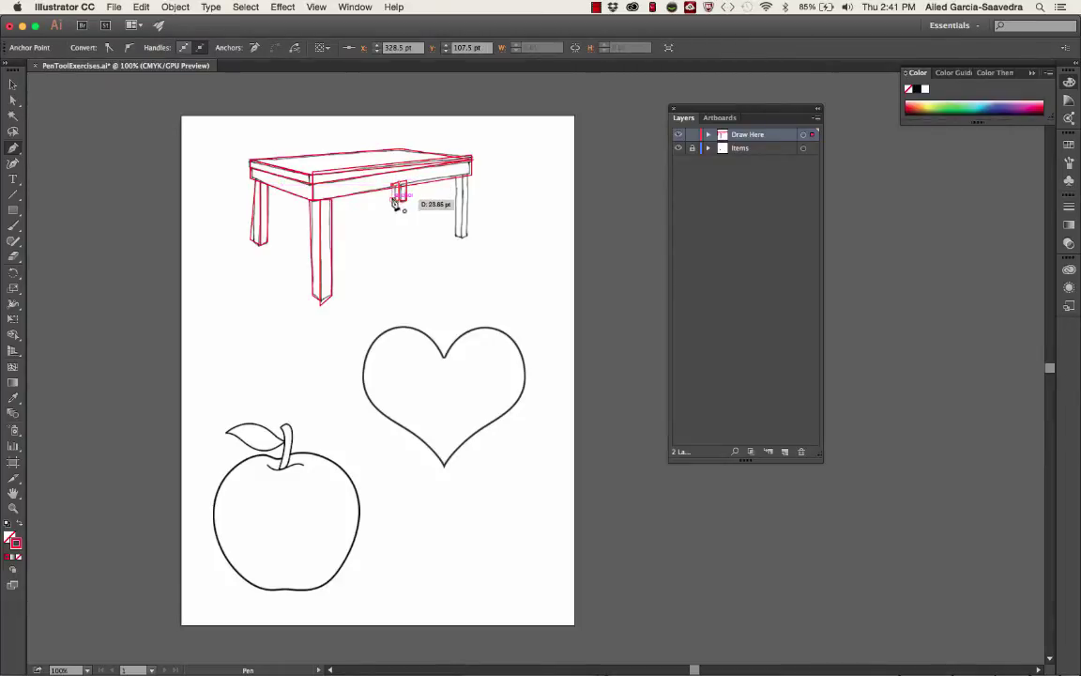
left_click(396, 203)
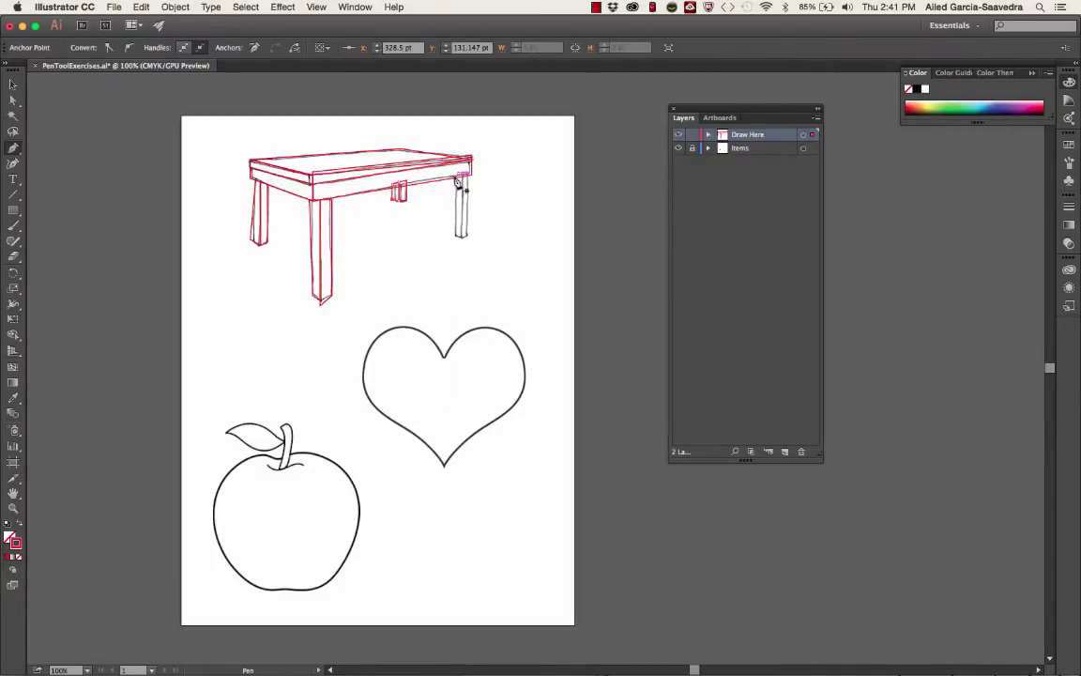
- Trace the left face of the table's rightmost leg as a closed path
left_click(454, 176)
left_click(453, 236)
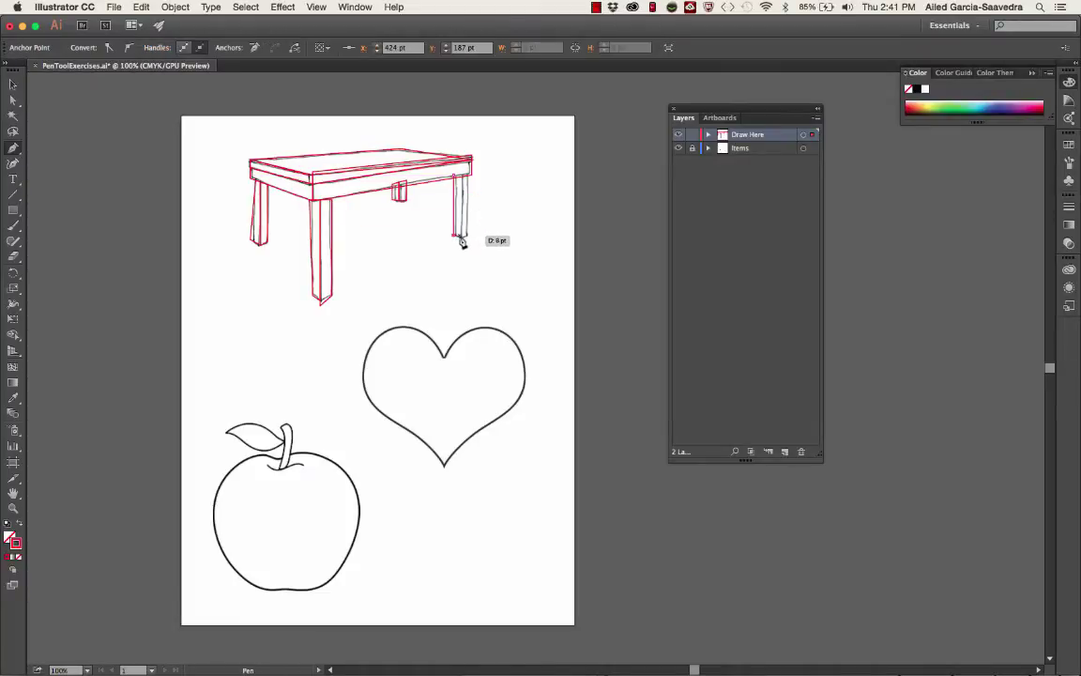
left_click(462, 241)
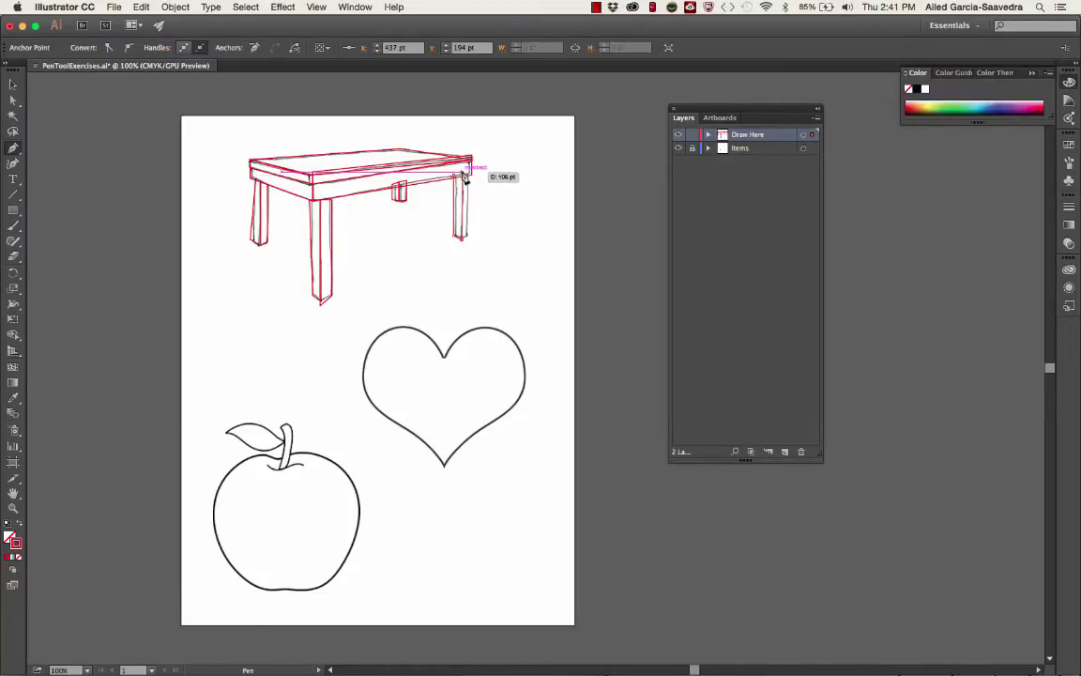
left_click(460, 177)
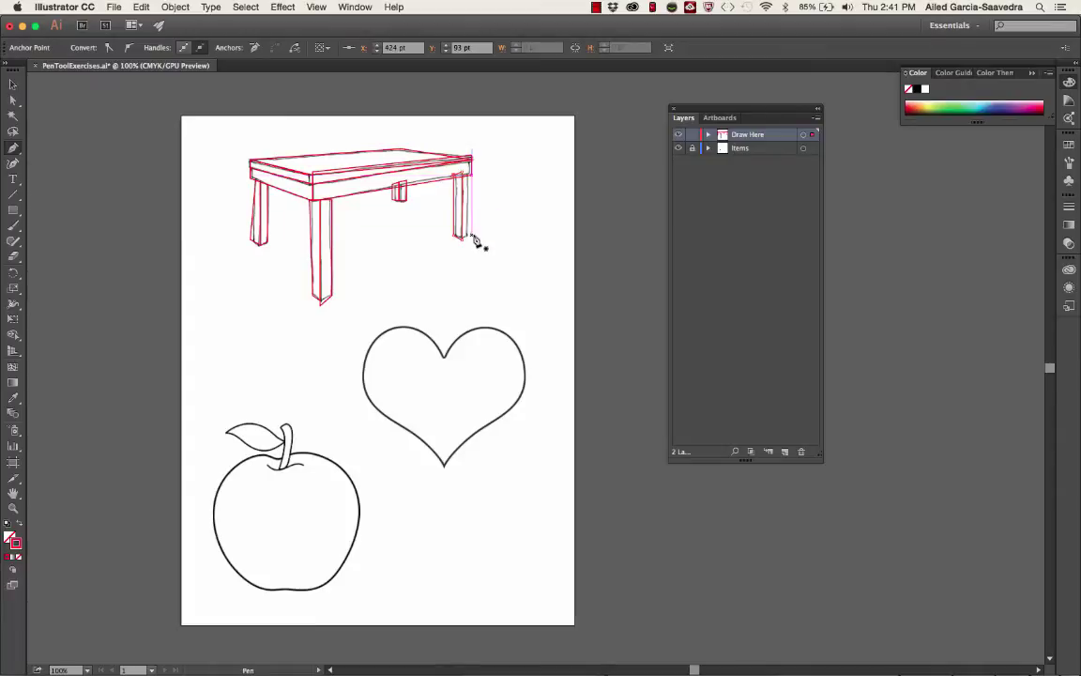
- Trace the right face of the rightmost leg as a closed path and finish drawing
left_click(466, 178)
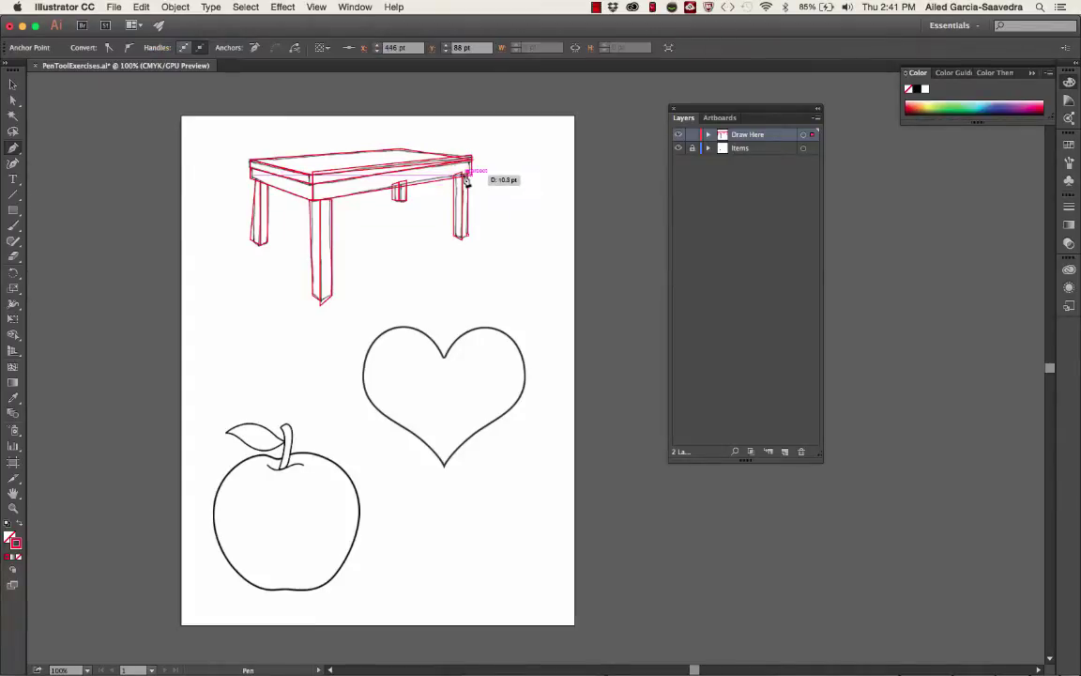
left_click(470, 241)
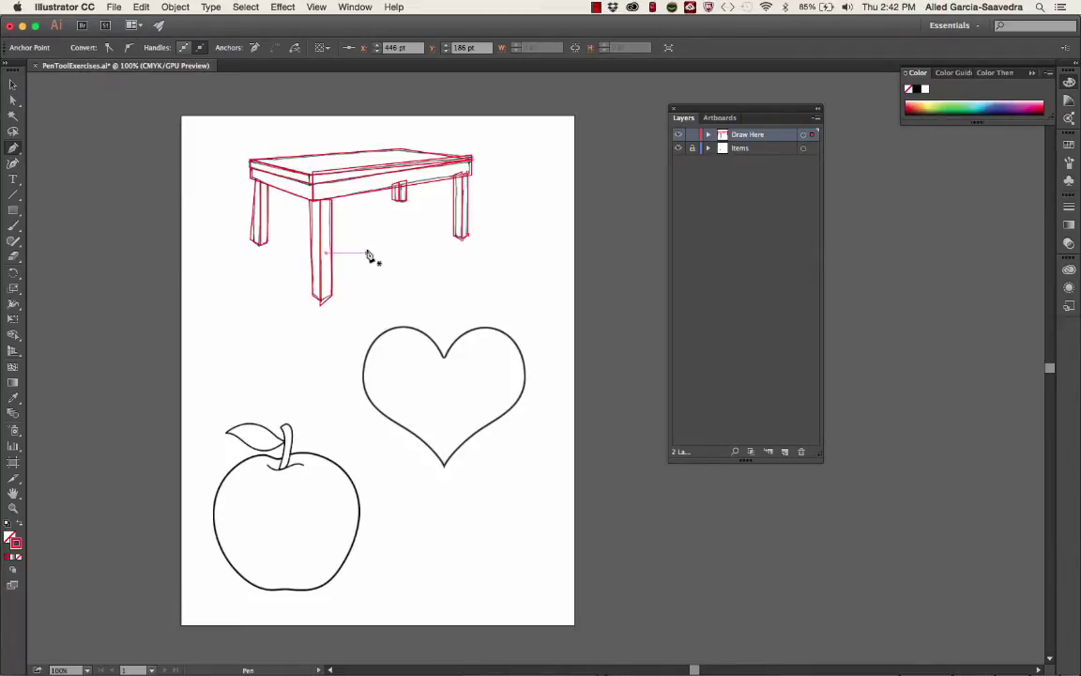
key("Escape")
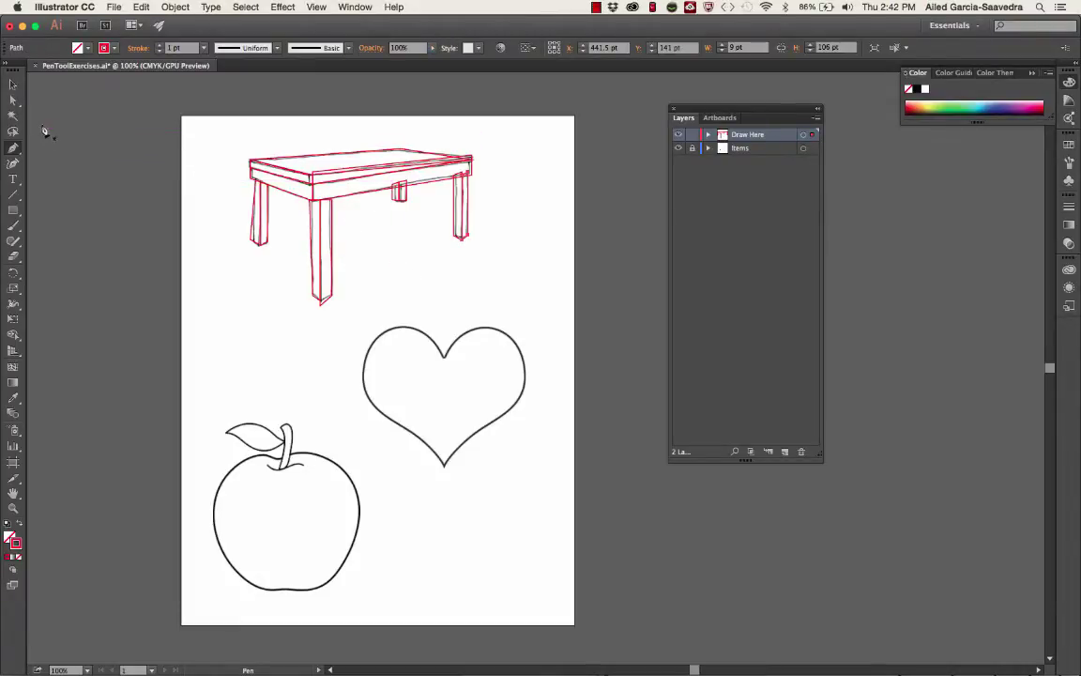
- Reposition the front leg's bottom tip, top corners and lower right anchor with Direct Selection to fit the sketched leg
left_click(14, 100)
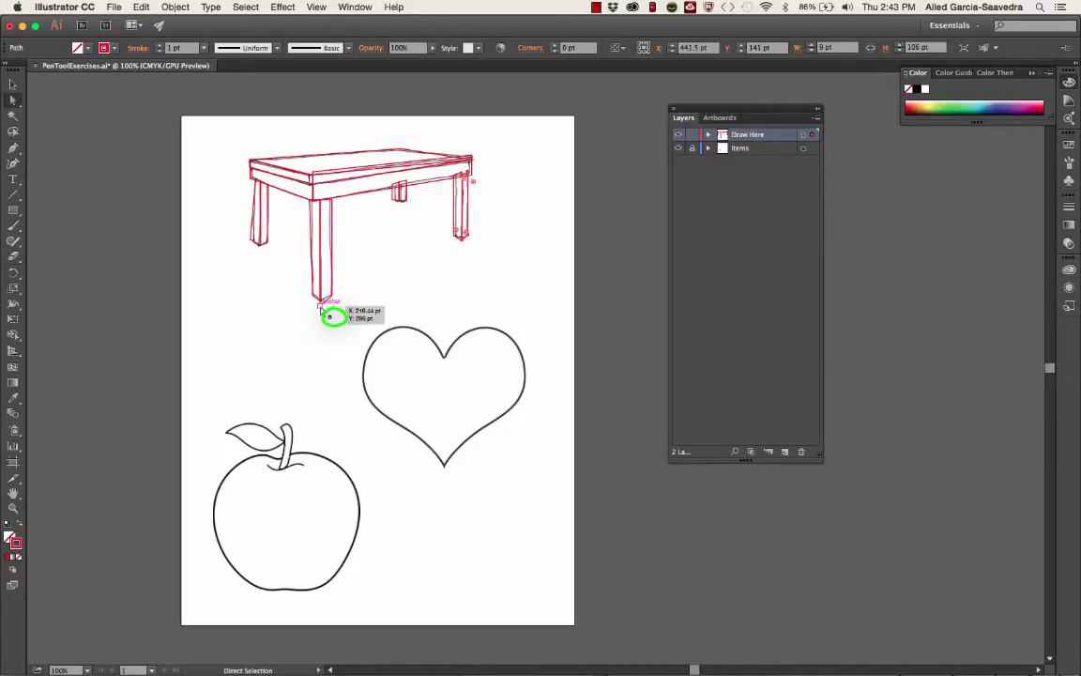
left_click_drag(320, 305, 321, 304)
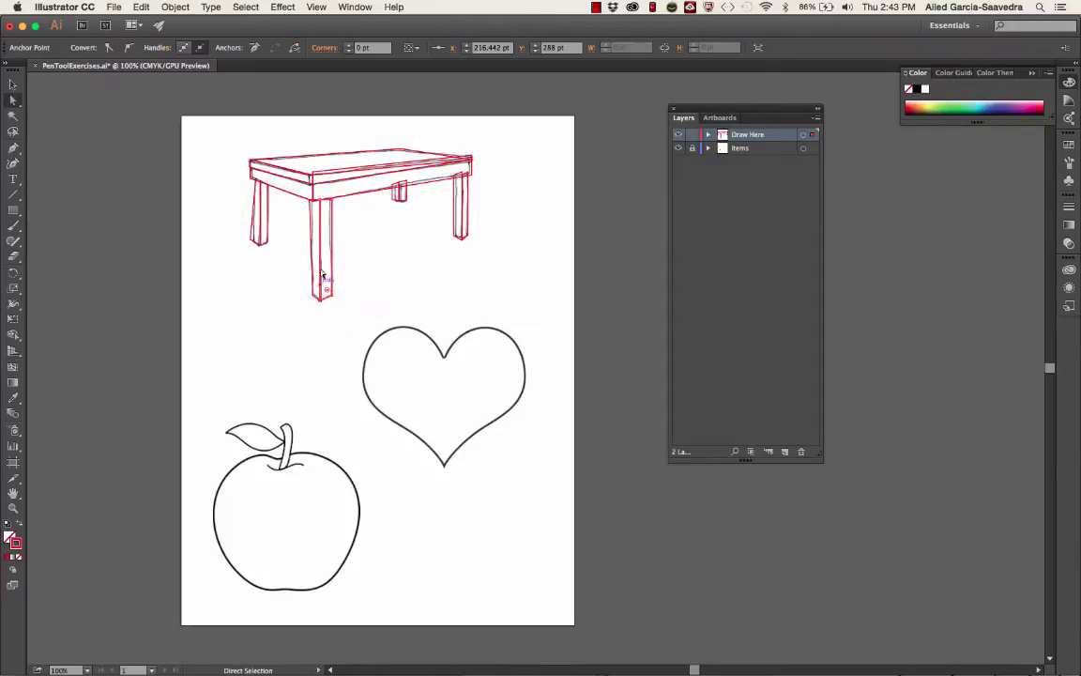
left_click(317, 207)
left_click_drag(335, 203, 329, 201)
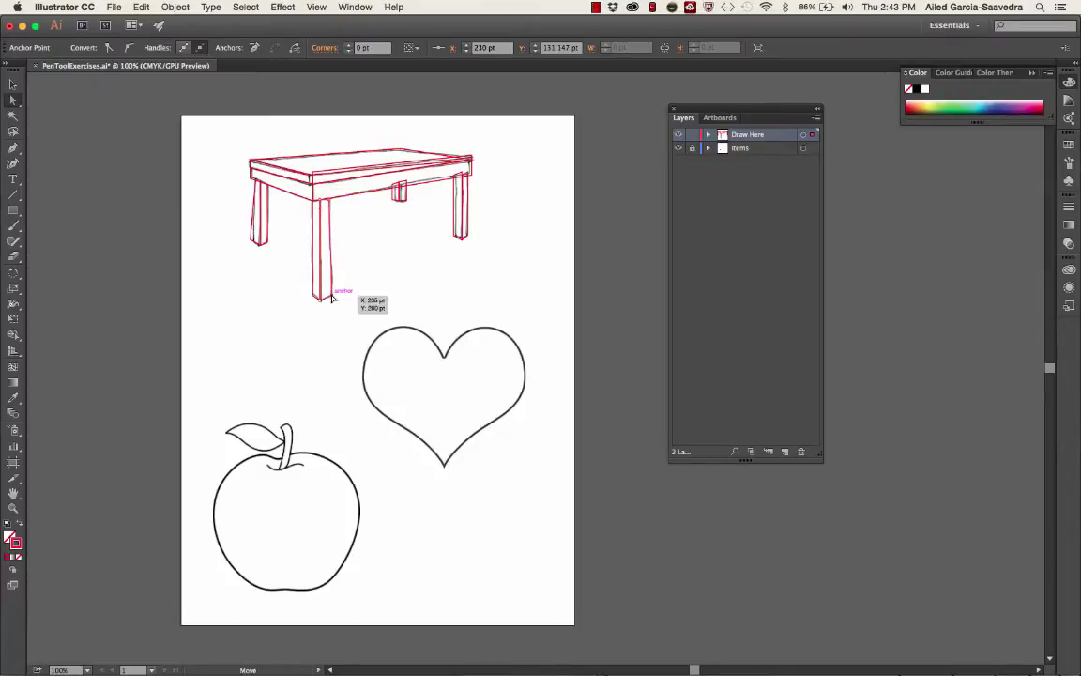
left_click_drag(331, 297, 330, 297)
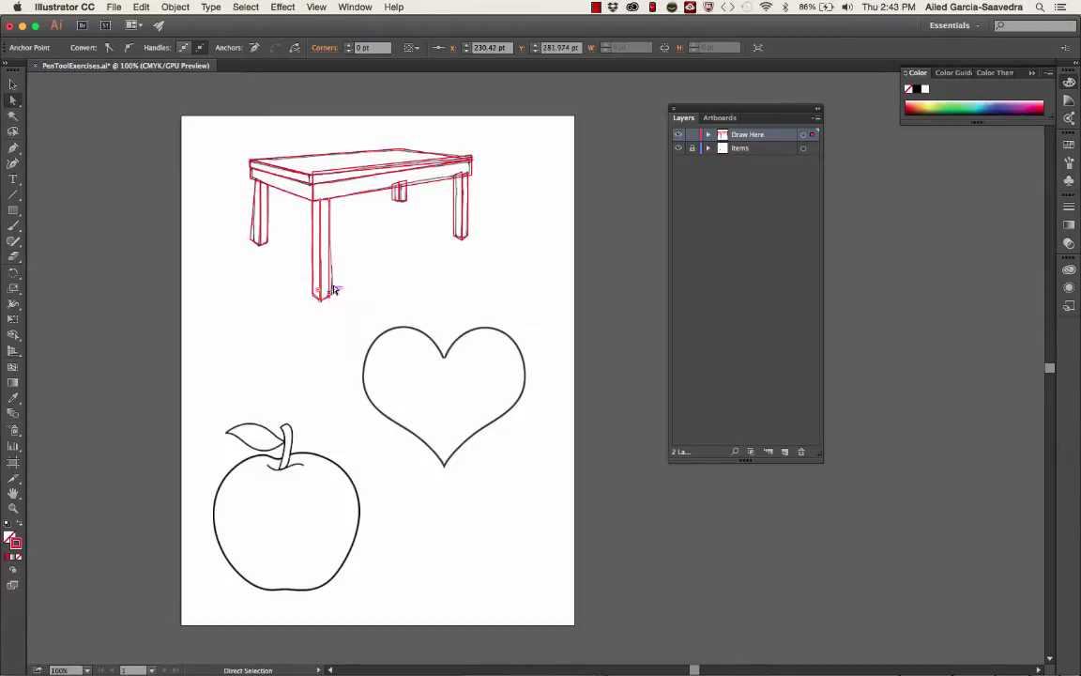
left_click(345, 255)
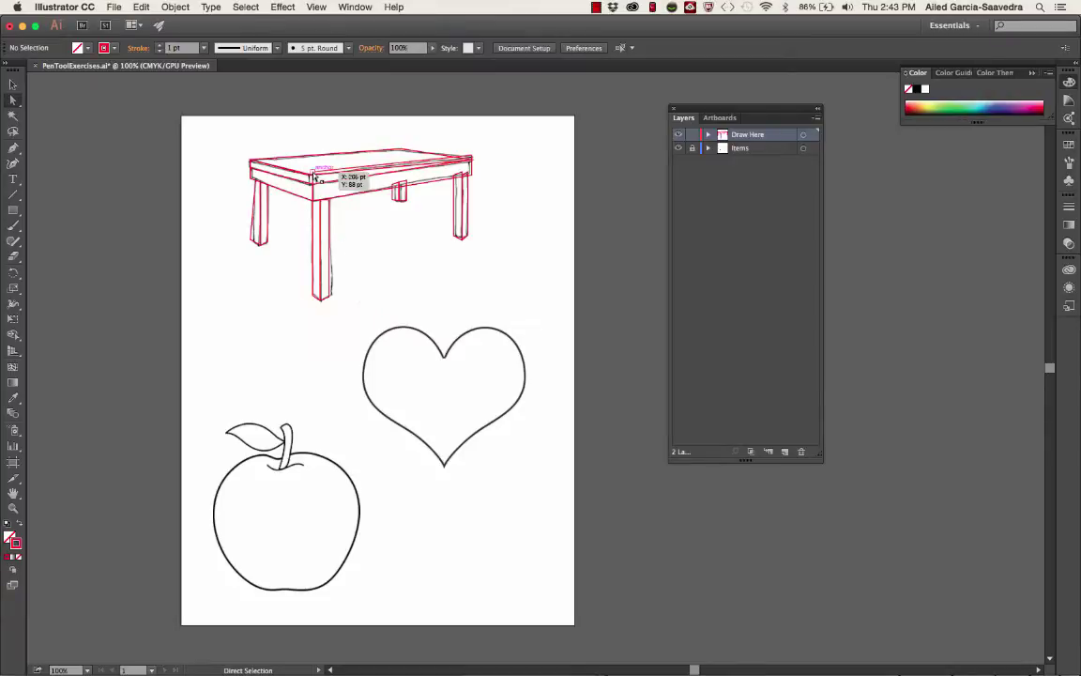
- Move the anchors at the tabletop's front corner so the top, side and front edge outlines meet there
left_click_drag(314, 179, 312, 185)
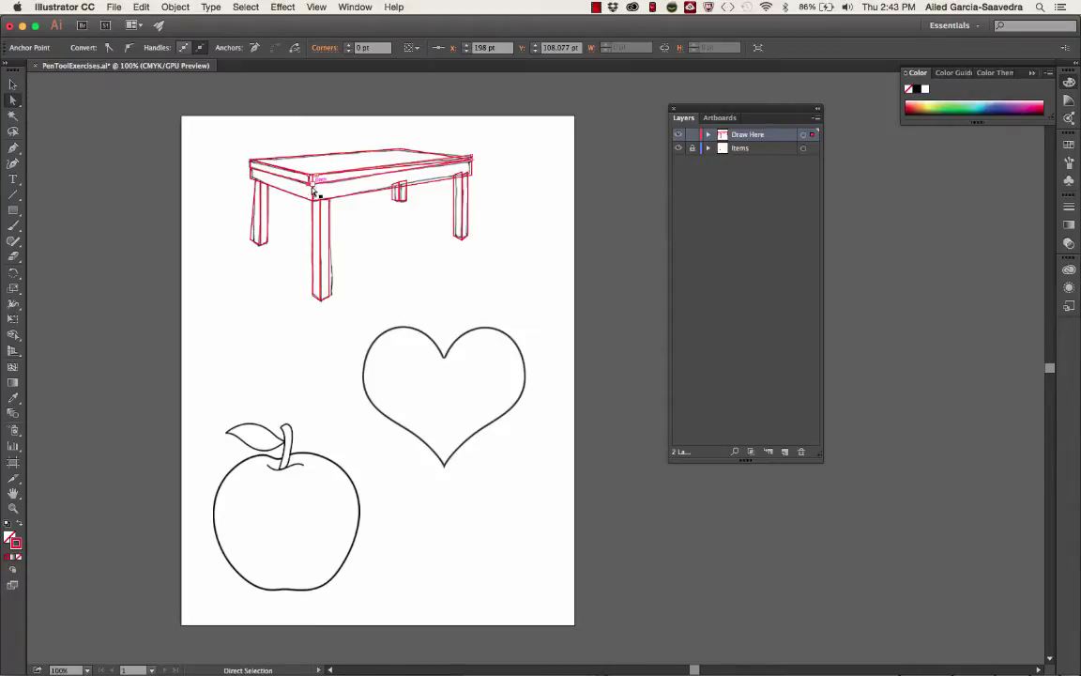
left_click(362, 242)
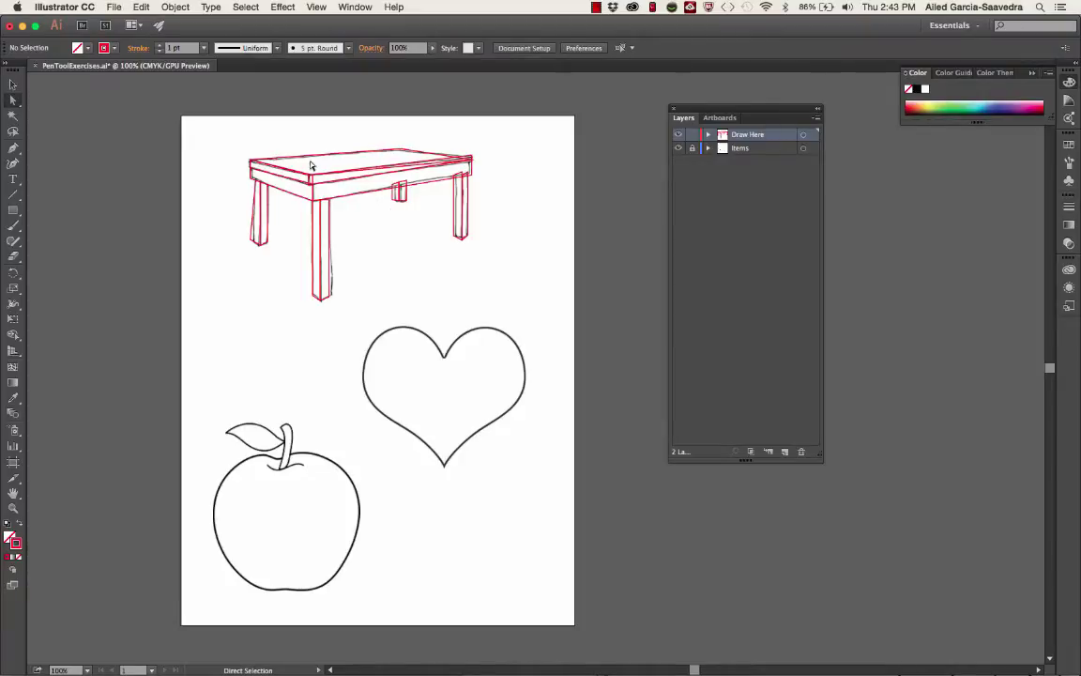
mouse_move(309, 173)
left_mouse_down()
mouse_move(330, 175)
mouse_move(315, 178)
left_mouse_up()
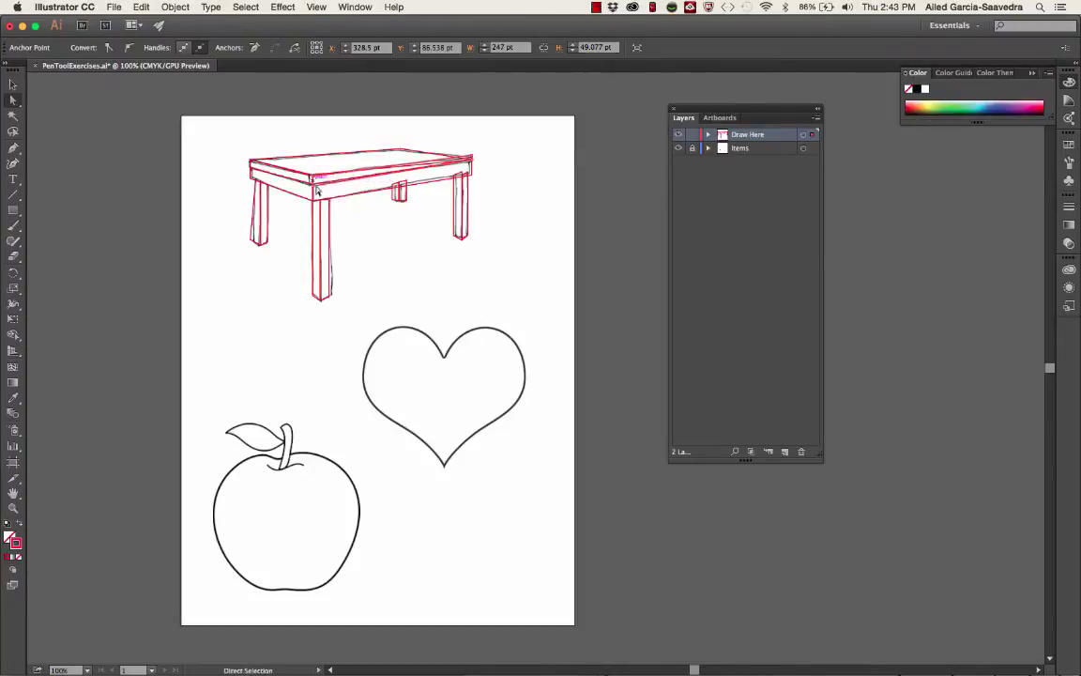
left_click(369, 230)
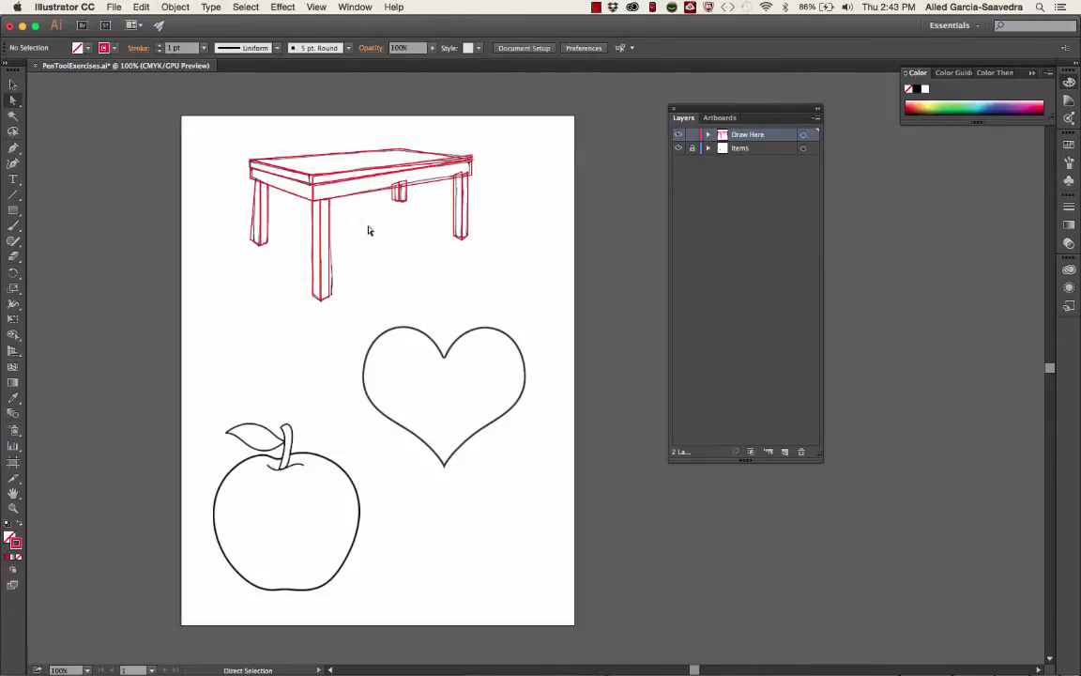
- Adjust the edge anchor at the tabletop's right corner to line up with the neighbouring outlines, and deselect it
left_click(471, 162)
left_click_drag(475, 164, 474, 158)
key("super+shift+a")
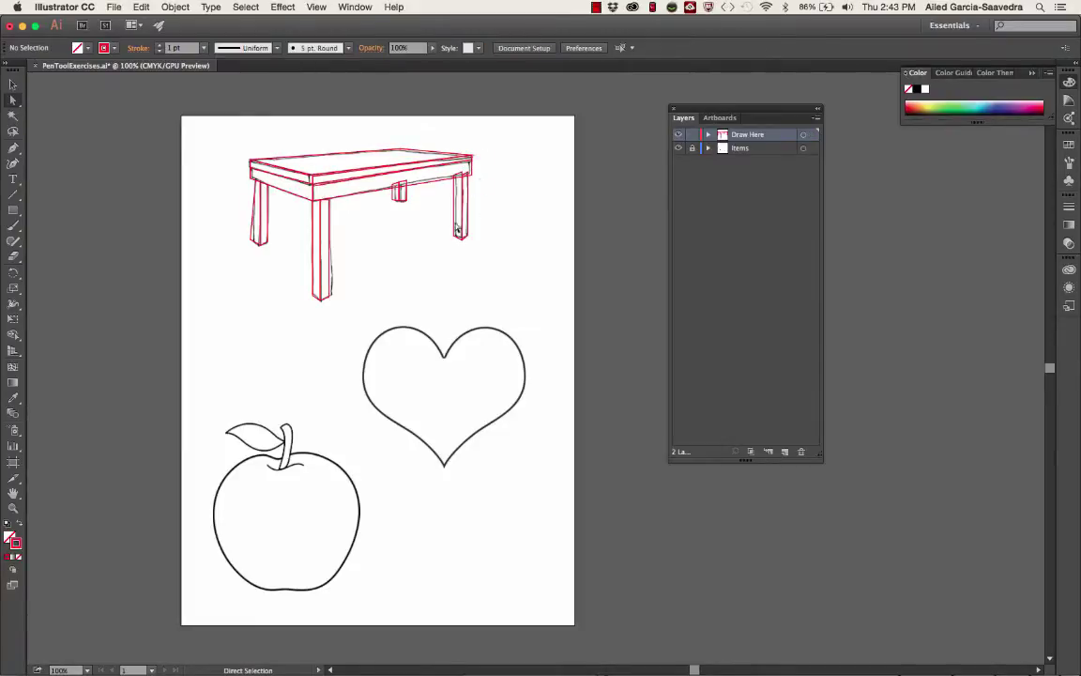
- Move the leftmost leg's lower left anchor inward to fit the sketched leg, and nudge the tabletop's left side outline
left_click_drag(250, 241, 256, 243)
key("super+shift+a")
mouse_move(279, 168)
left_mouse_down()
mouse_move(290, 160)
mouse_move(279, 149)
mouse_move(290, 165)
mouse_move(277, 167)
left_mouse_up()
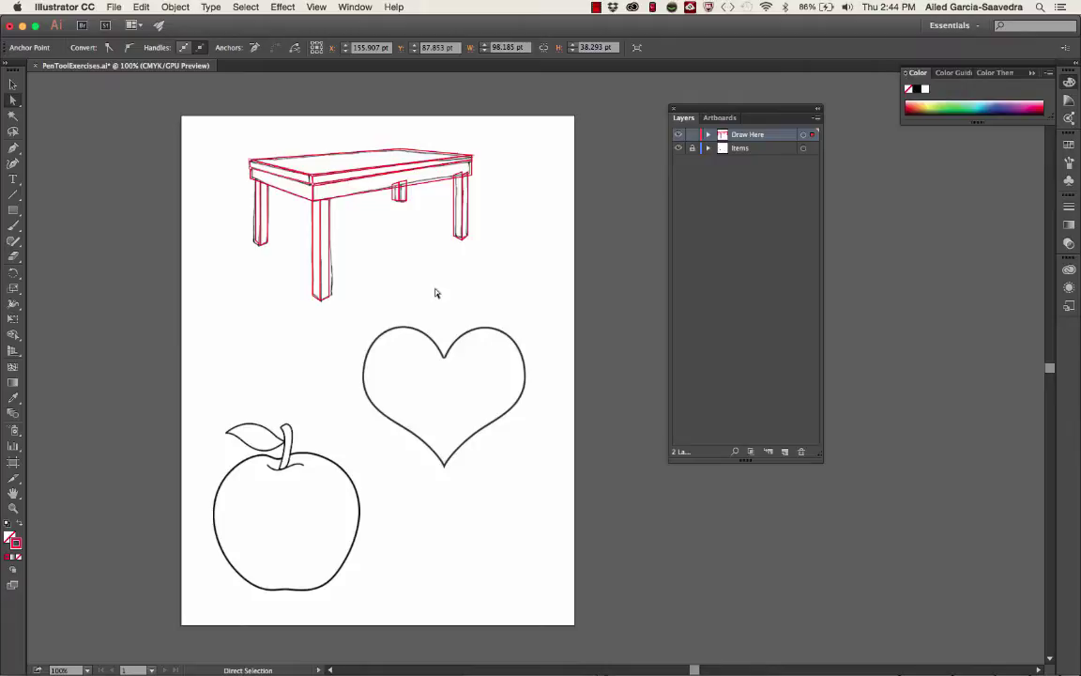
- Start a Pen tool path at the heart's top notch and curve it up to the top of the right lobe
left_click(15, 149)
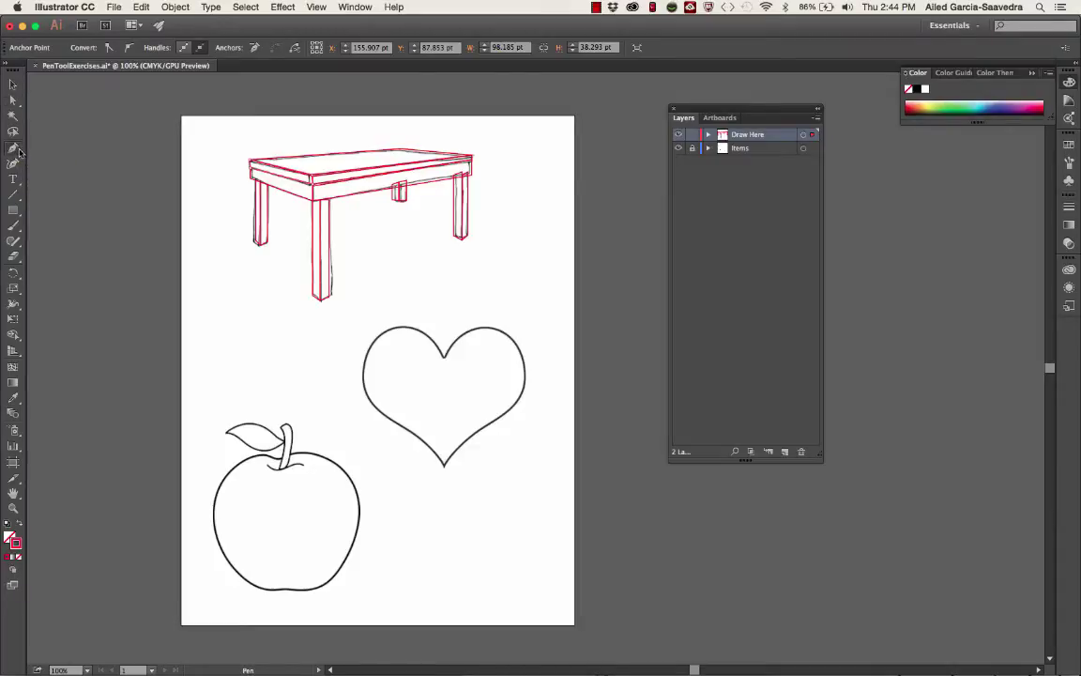
left_click(444, 359)
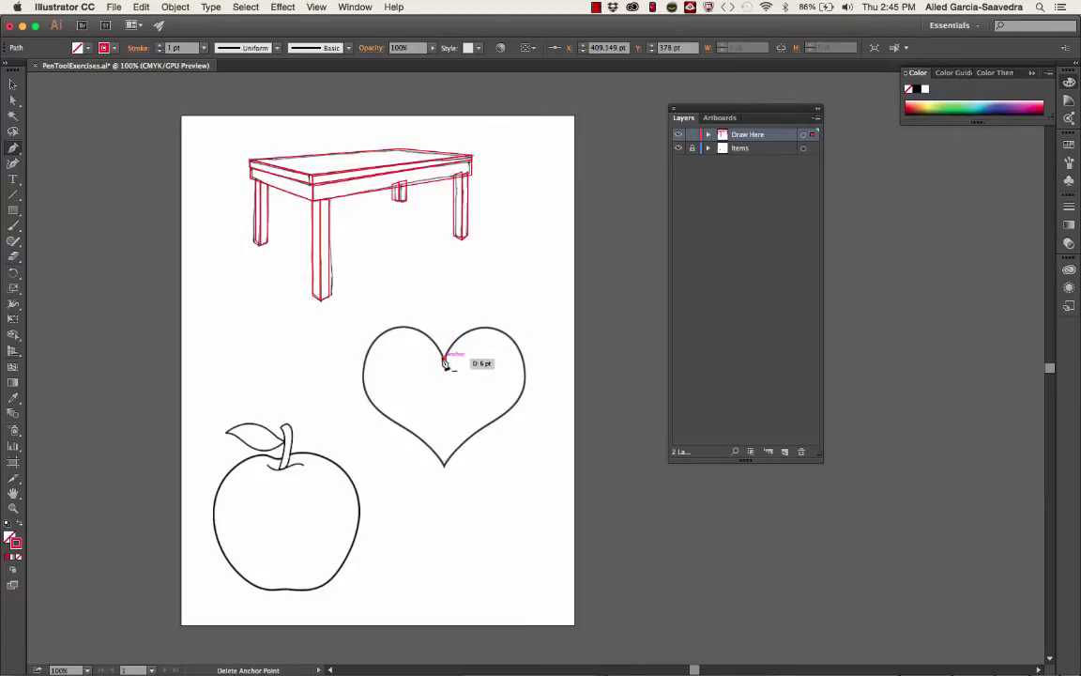
left_click(489, 330)
left_click_drag(489, 331, 514, 311)
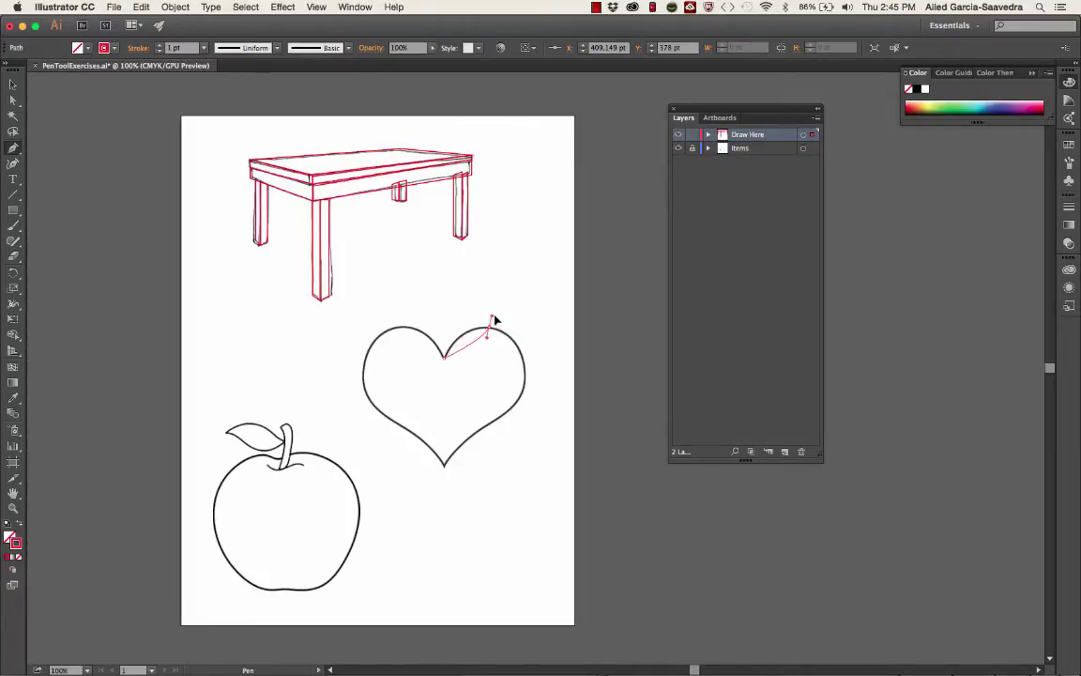
left_click_drag(495, 321, 507, 339)
left_click_drag(472, 347, 495, 335)
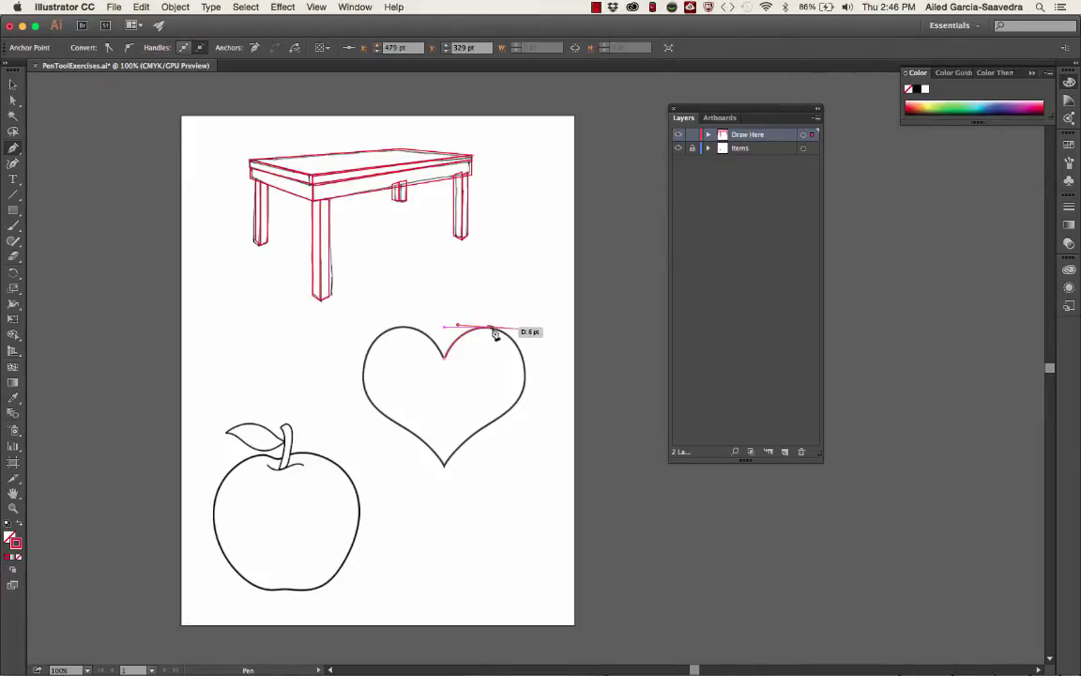
- Continue the heart path with curved segments down its right side to the bottom tip
left_click(525, 395)
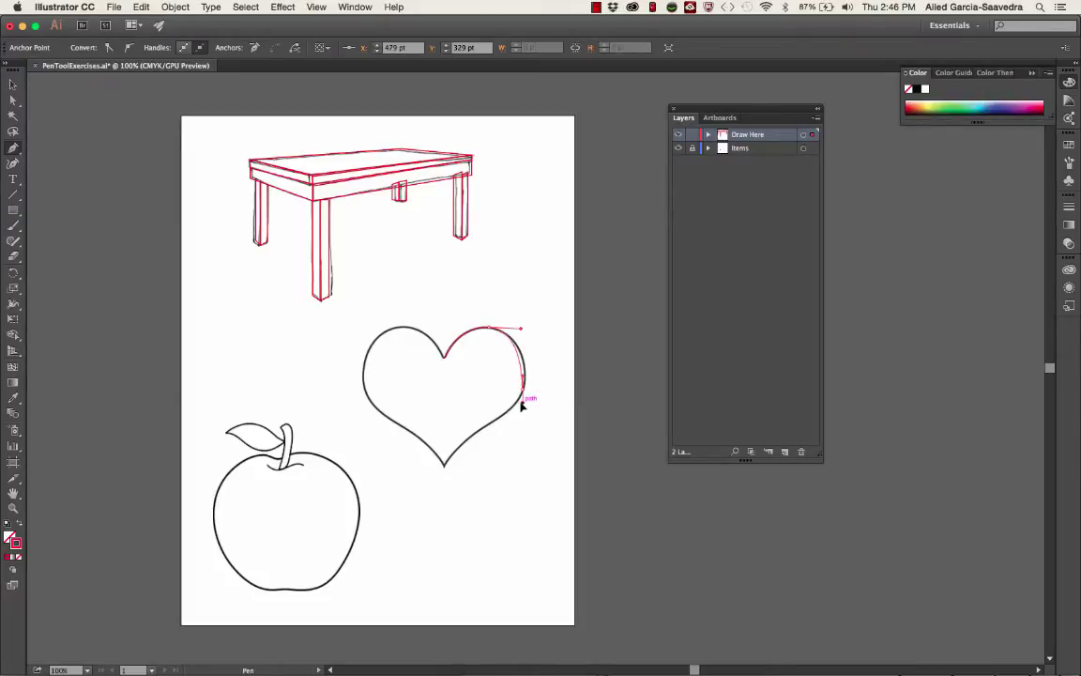
left_click_drag(524, 386, 515, 414)
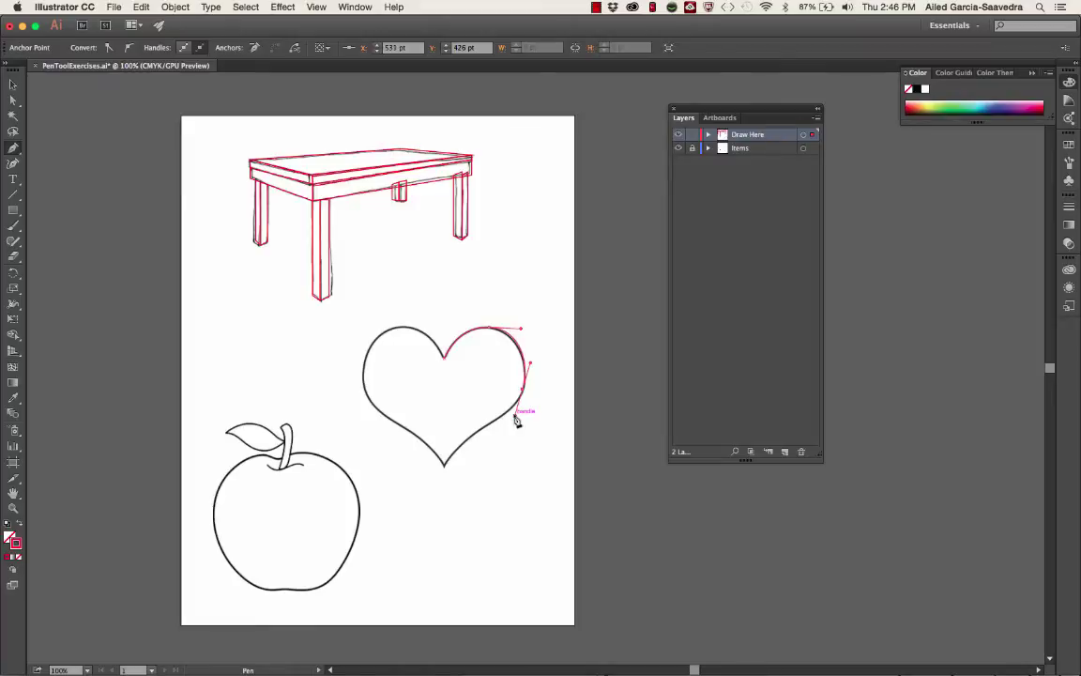
left_click_drag(516, 418, 480, 432)
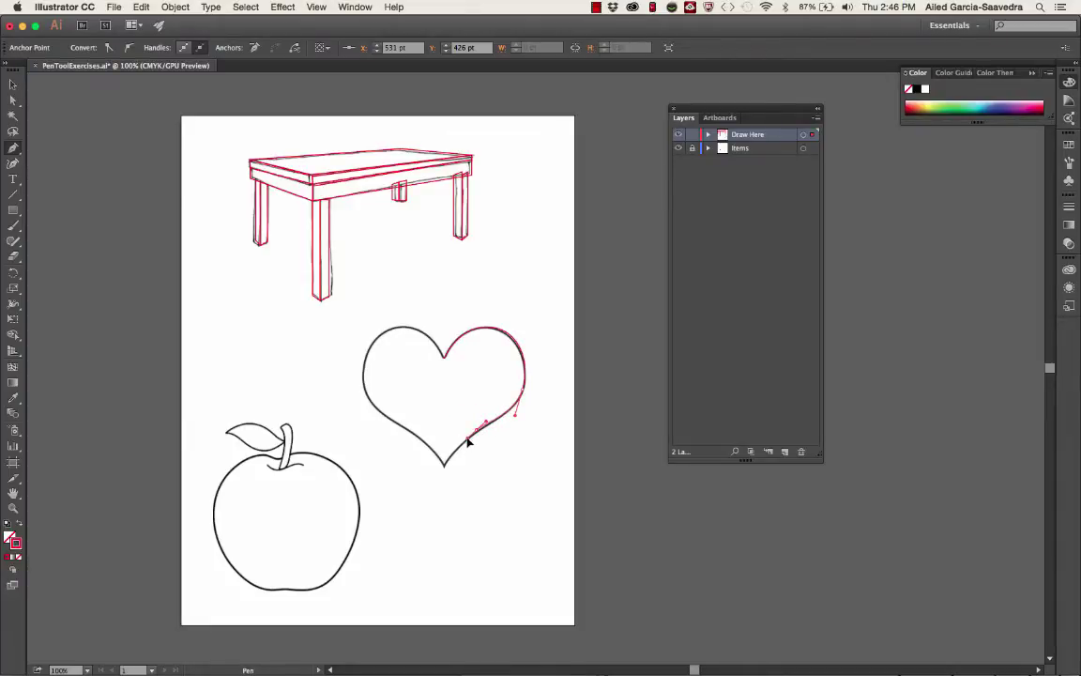
left_click_drag(468, 439, 467, 438)
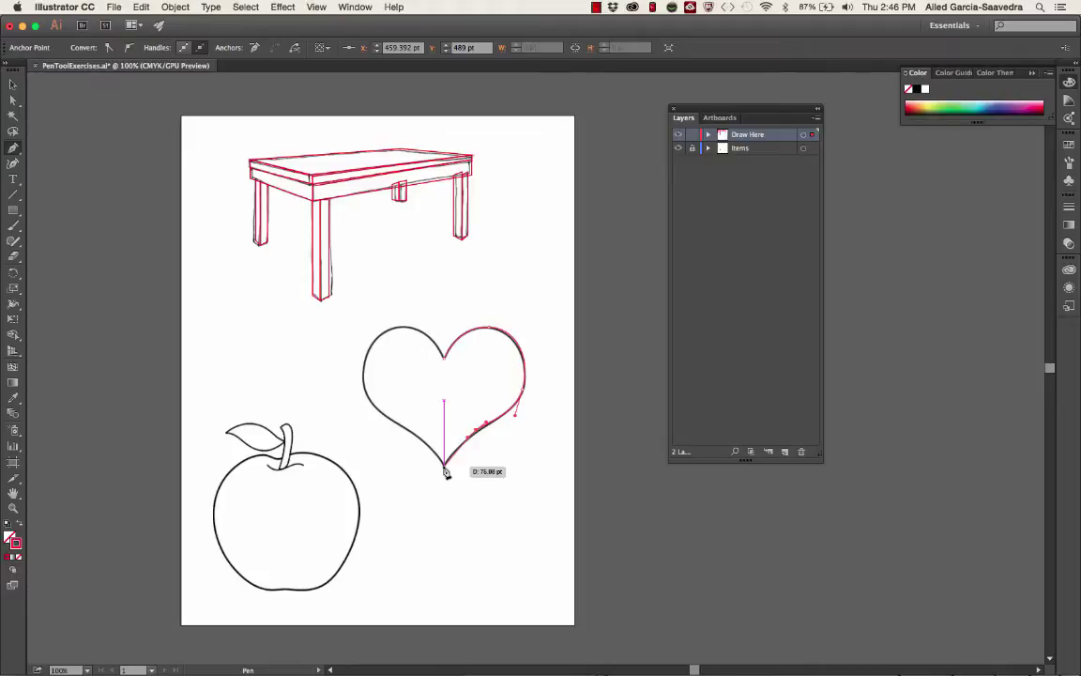
left_click_drag(446, 472, 447, 472)
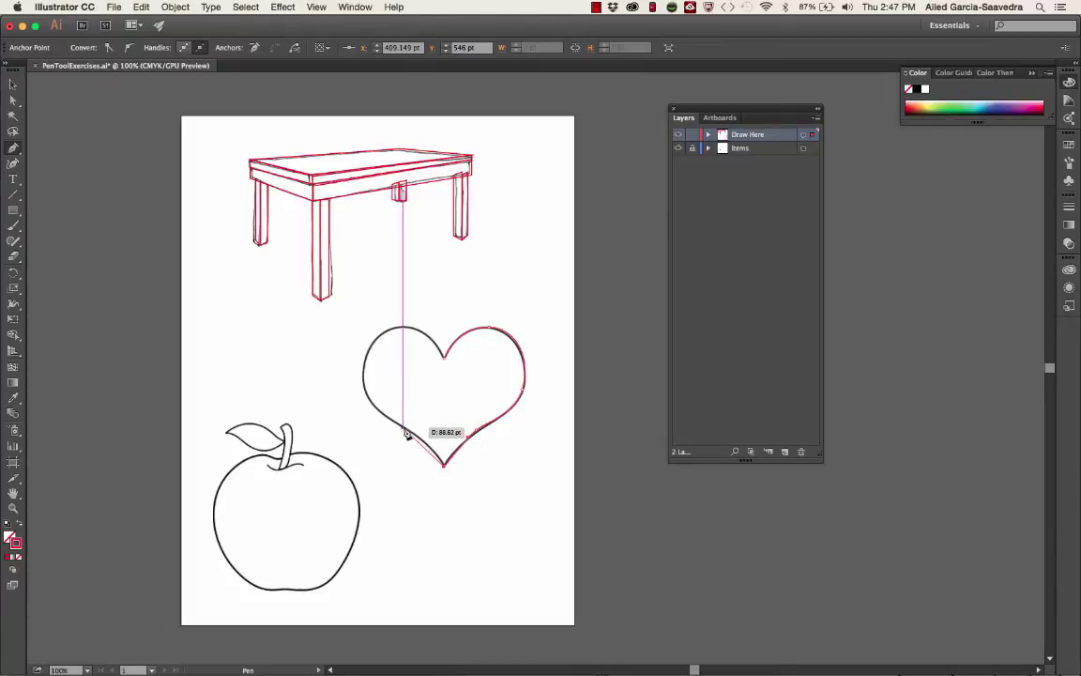
- Trace the heart's left side and left lobe with curved segments, closing the path at the top notch
left_click_drag(404, 431, 387, 428)
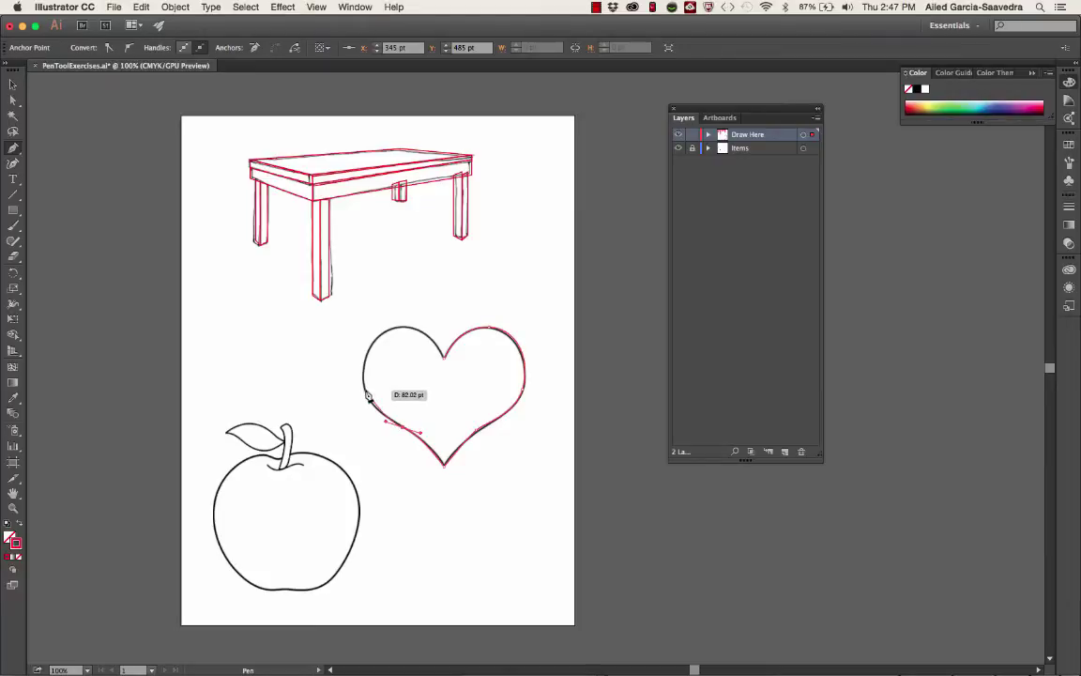
left_click(365, 383)
left_click_drag(363, 378, 364, 374)
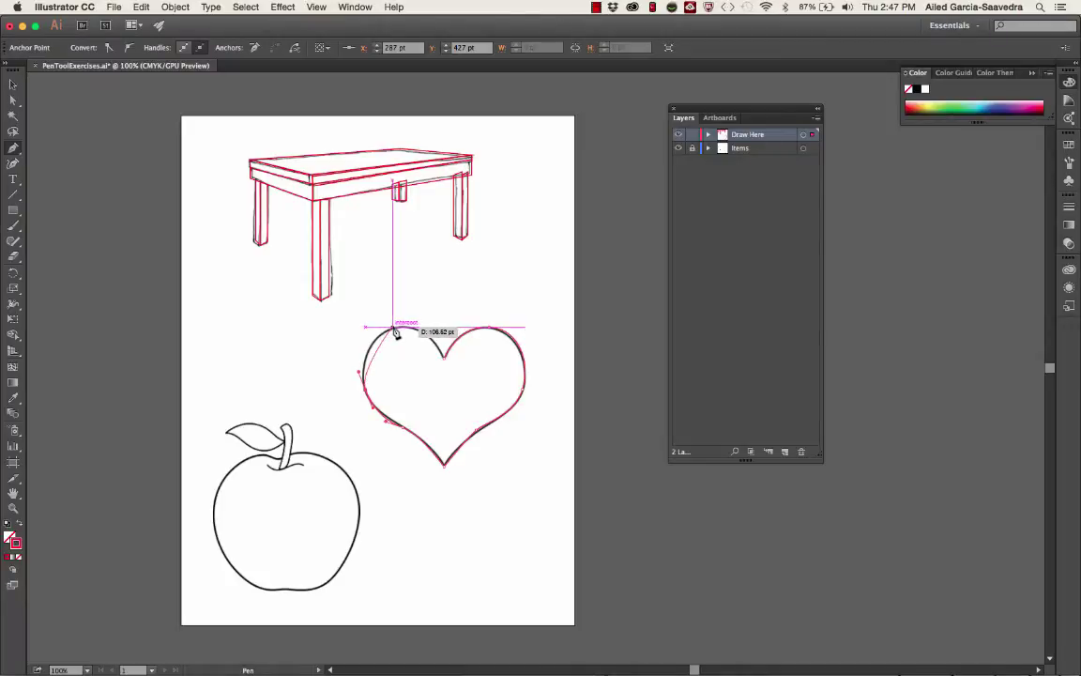
left_click_drag(394, 328, 420, 323)
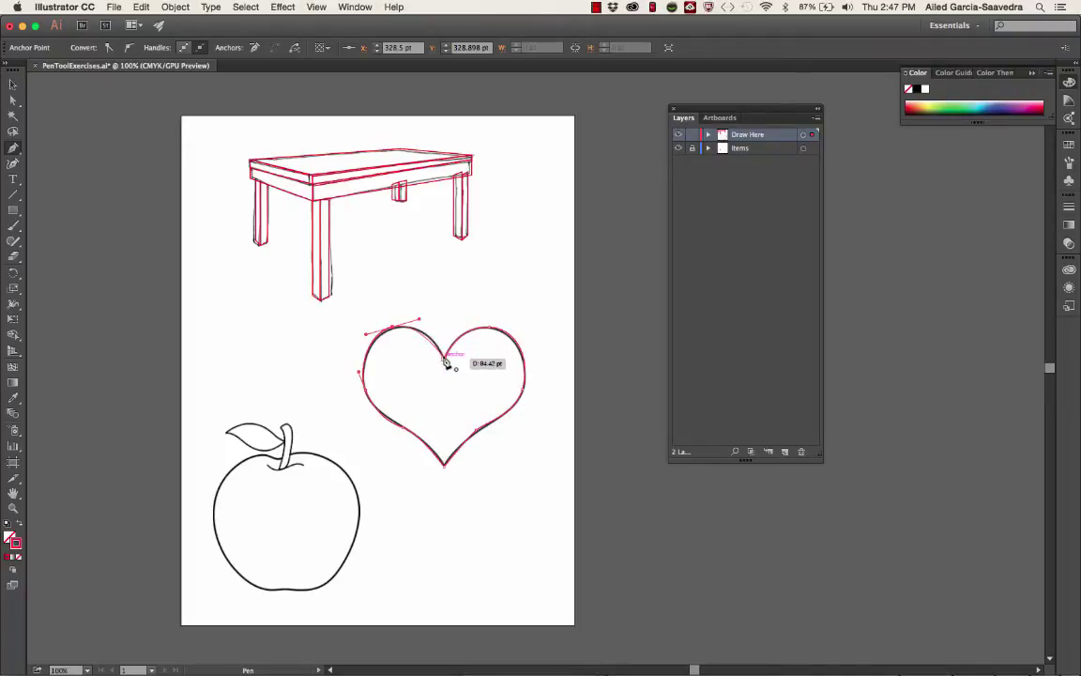
left_click(446, 363)
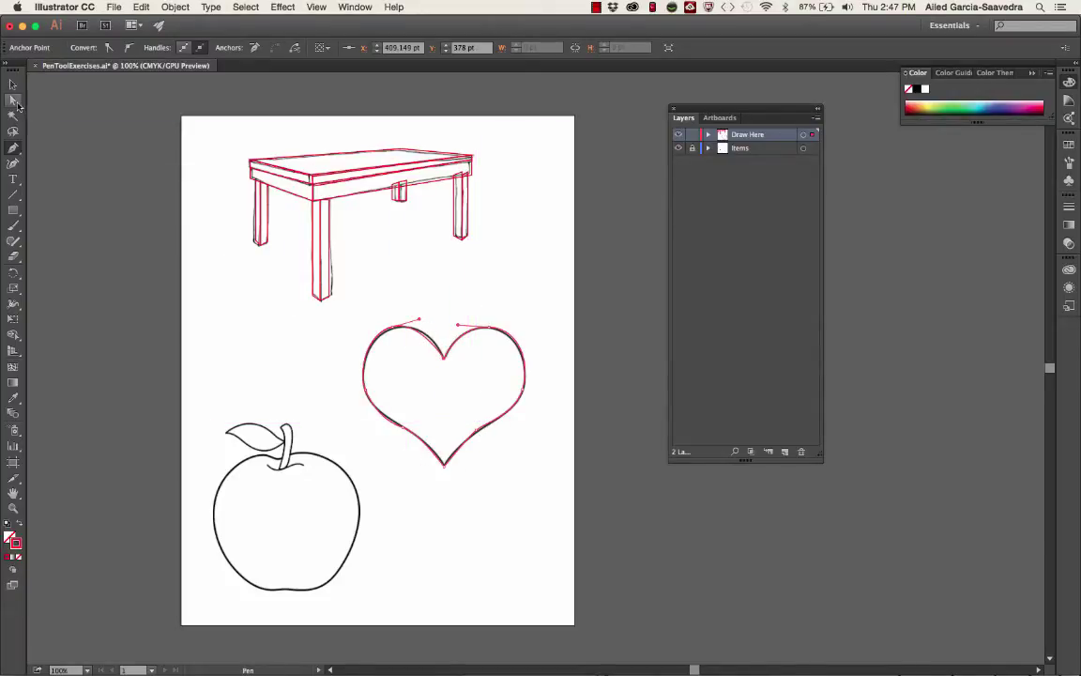
- Refine the curves of the heart's left and right lobes with Direct Selection to match the sketch
left_click(16, 103)
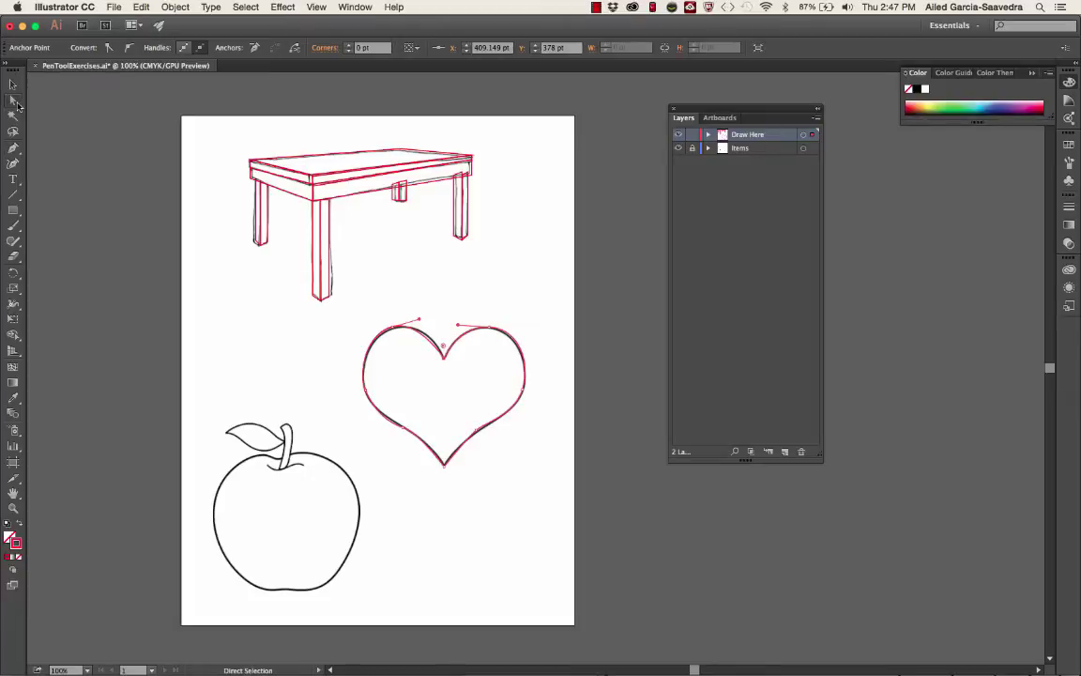
left_click(430, 345)
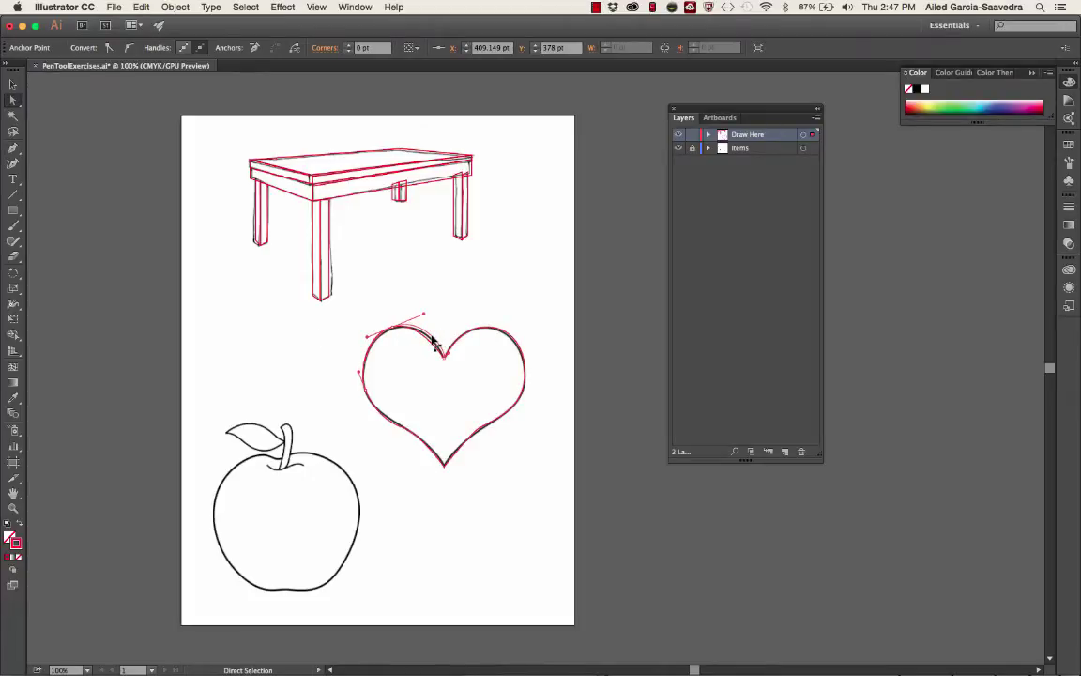
left_click(432, 342)
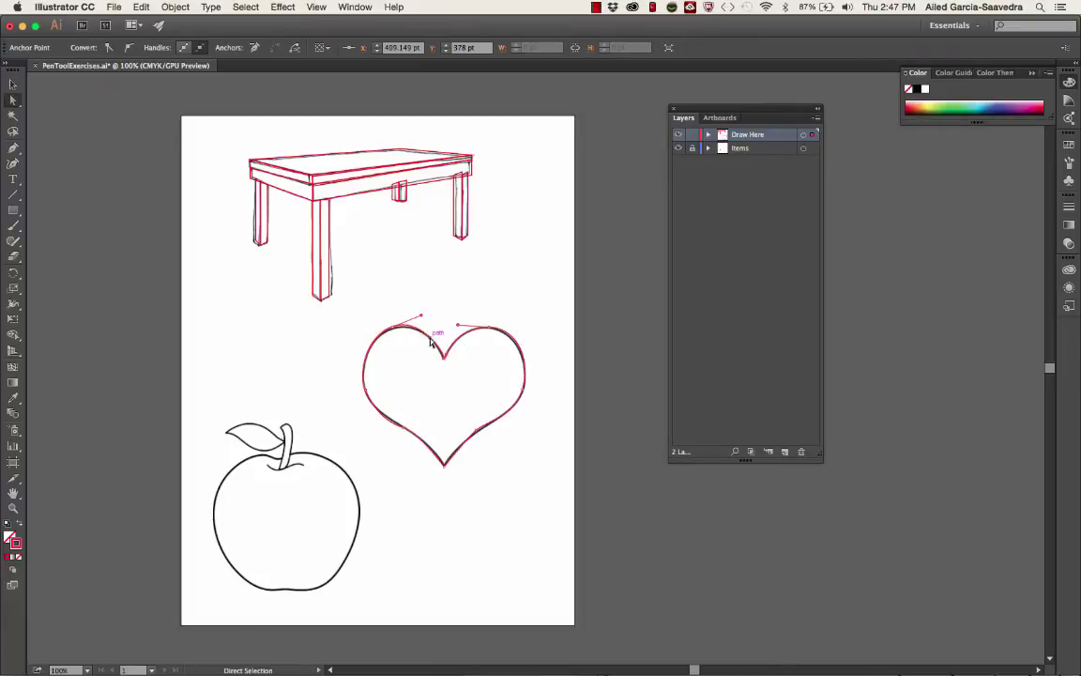
left_click_drag(423, 321, 394, 336)
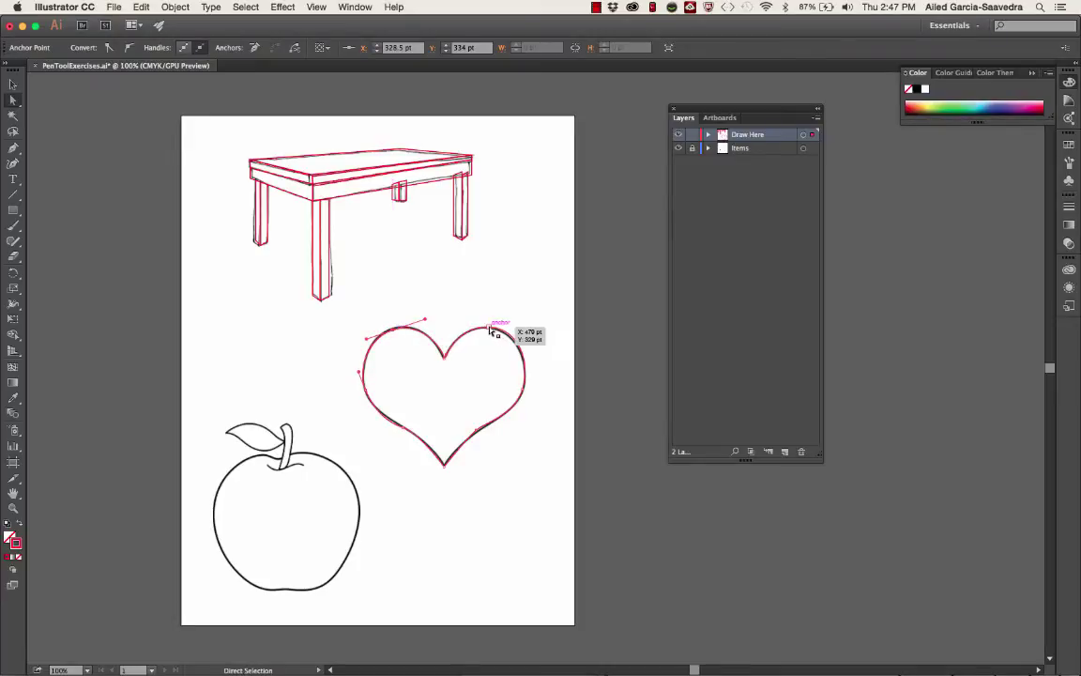
left_click(514, 330)
mouse_move(520, 328)
left_mouse_down()
mouse_move(526, 312)
mouse_move(522, 333)
left_mouse_up()
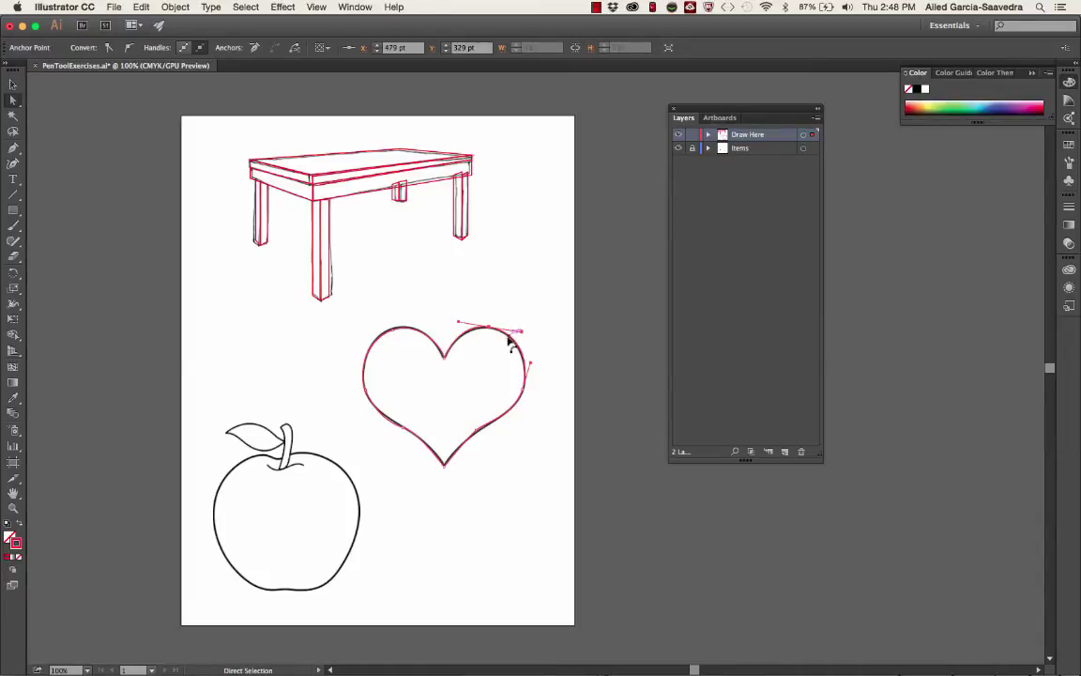
- Trace the apple's body with curved Pen tool segments, clockwise from the stem, and close the path
left_click(14, 151)
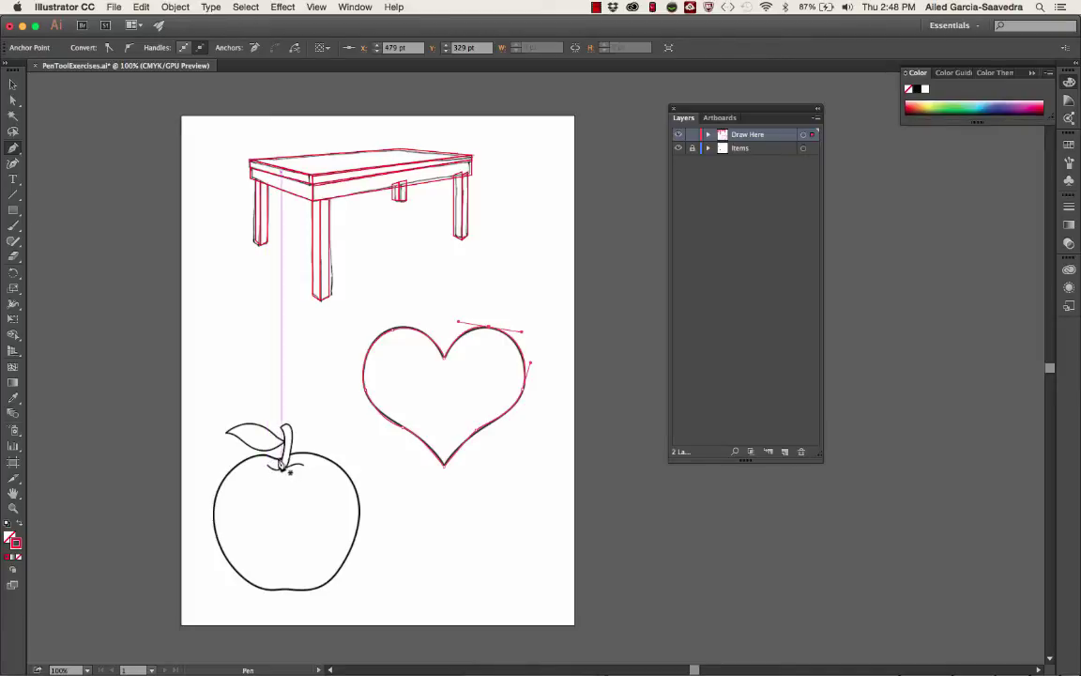
left_click_drag(281, 464, 354, 484)
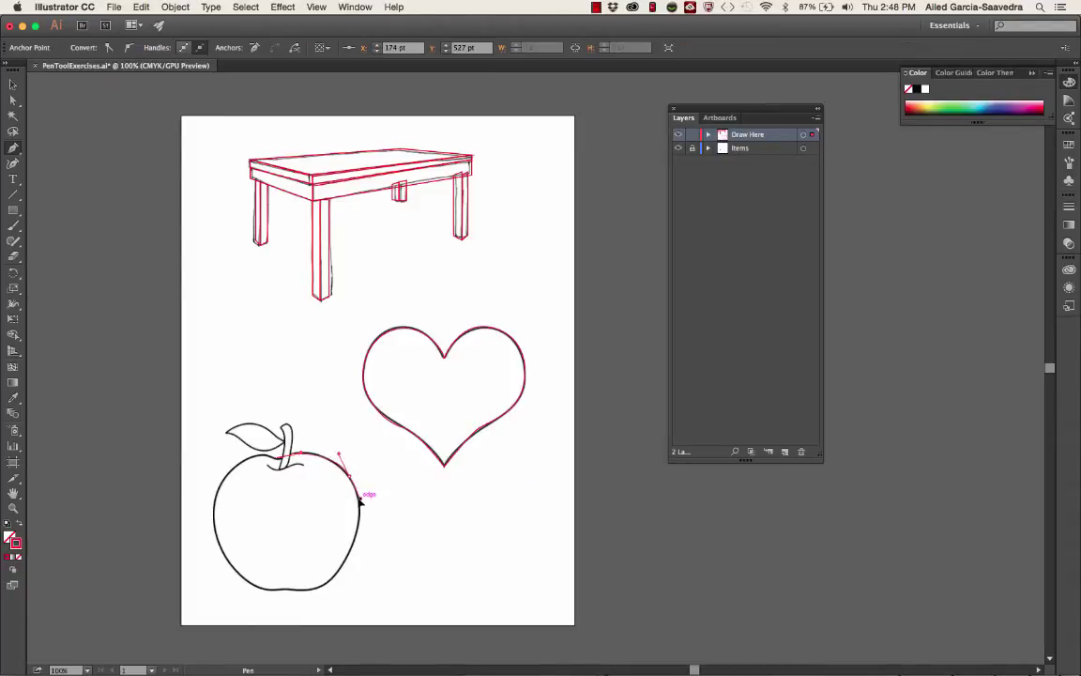
left_click_drag(360, 504, 301, 589)
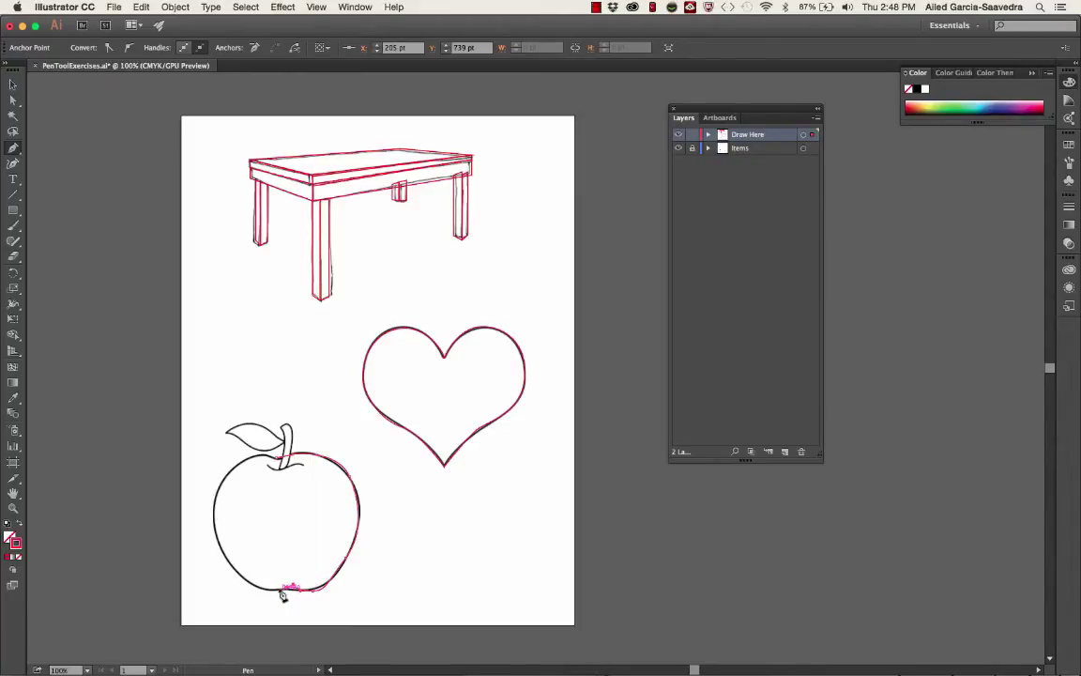
left_click_drag(282, 589, 250, 586)
left_click(251, 585)
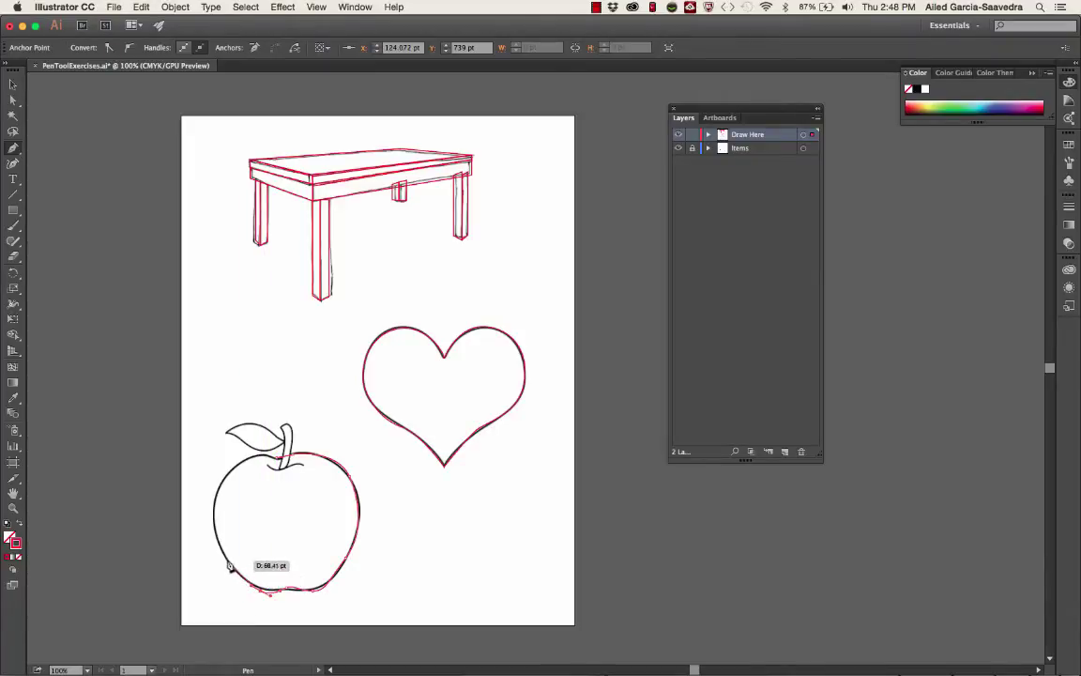
left_click_drag(219, 549, 209, 510)
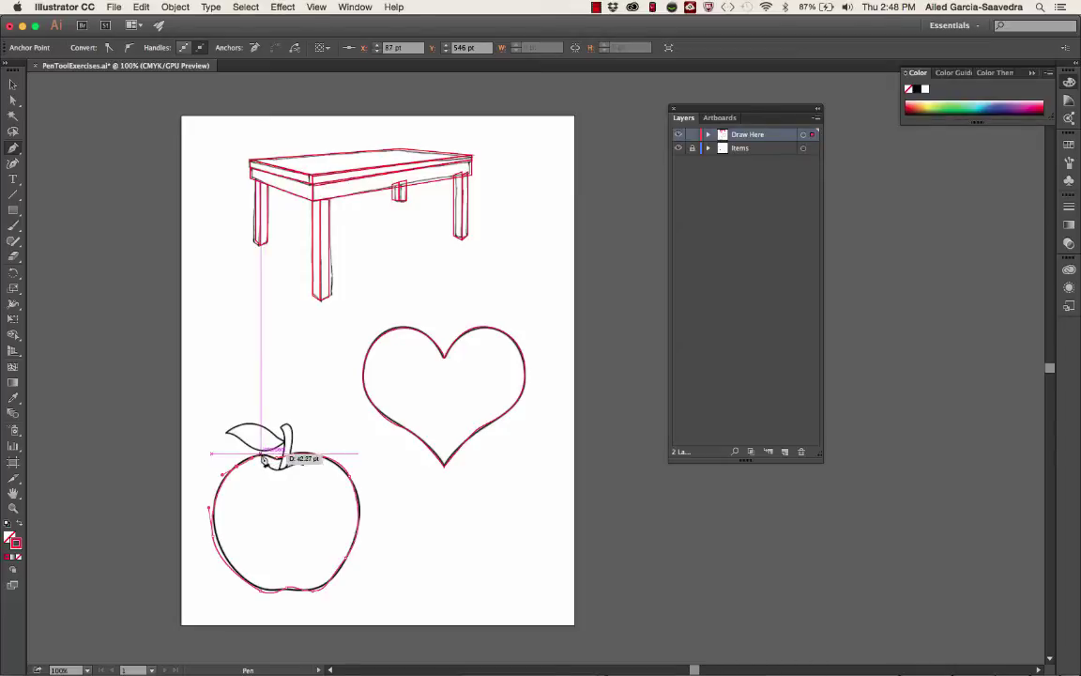
left_click(267, 459)
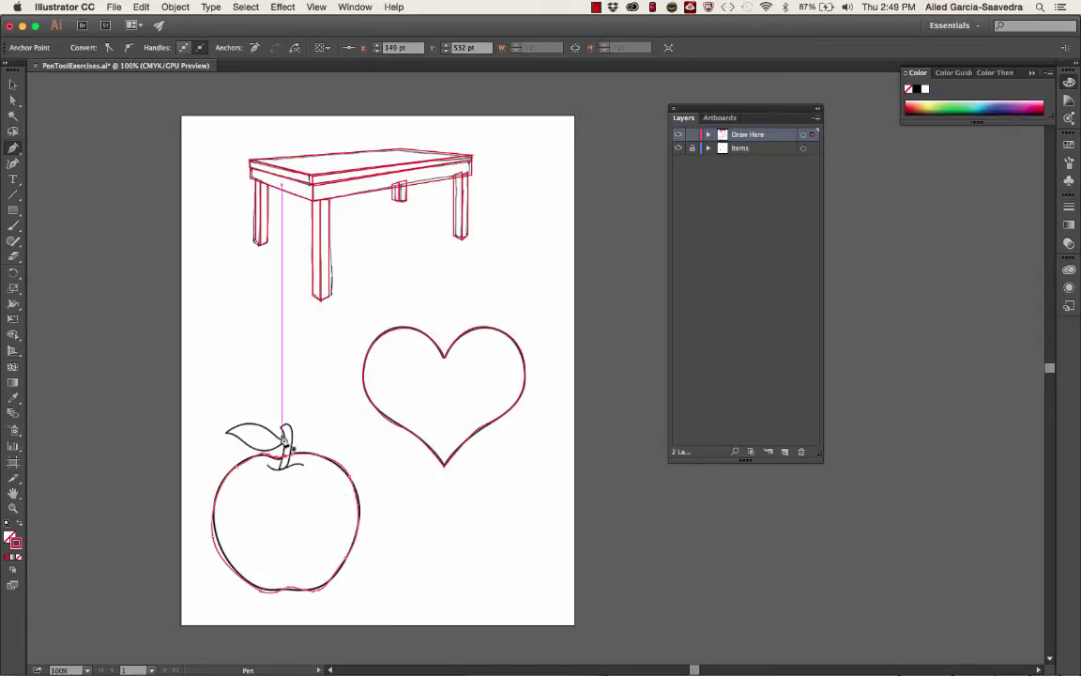
key("p")
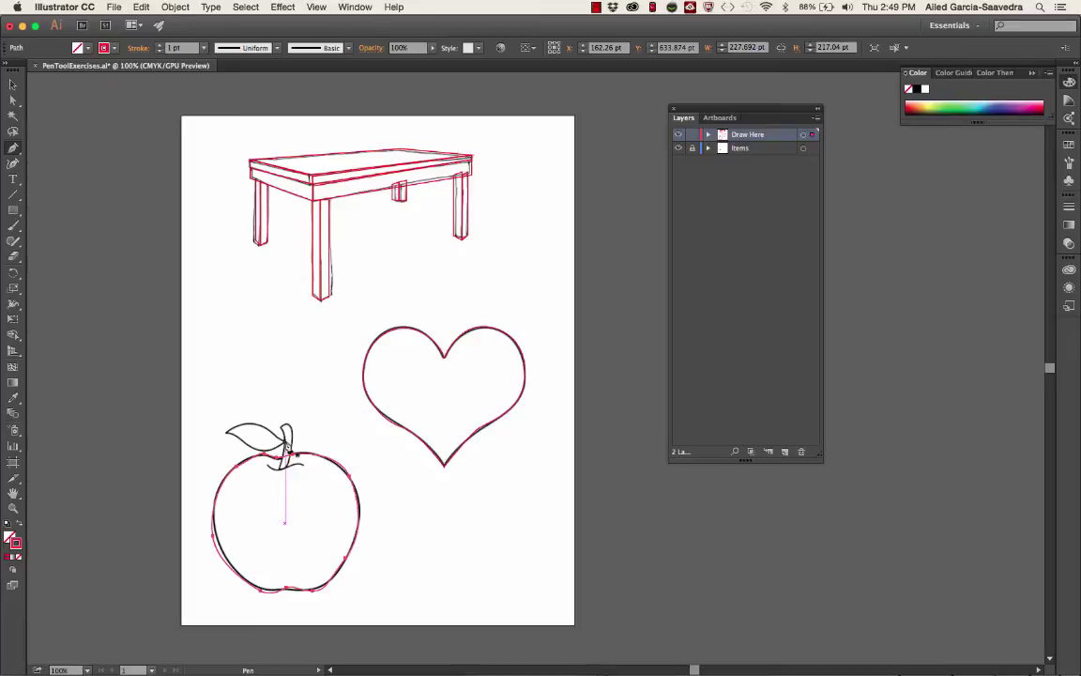
left_click(285, 441)
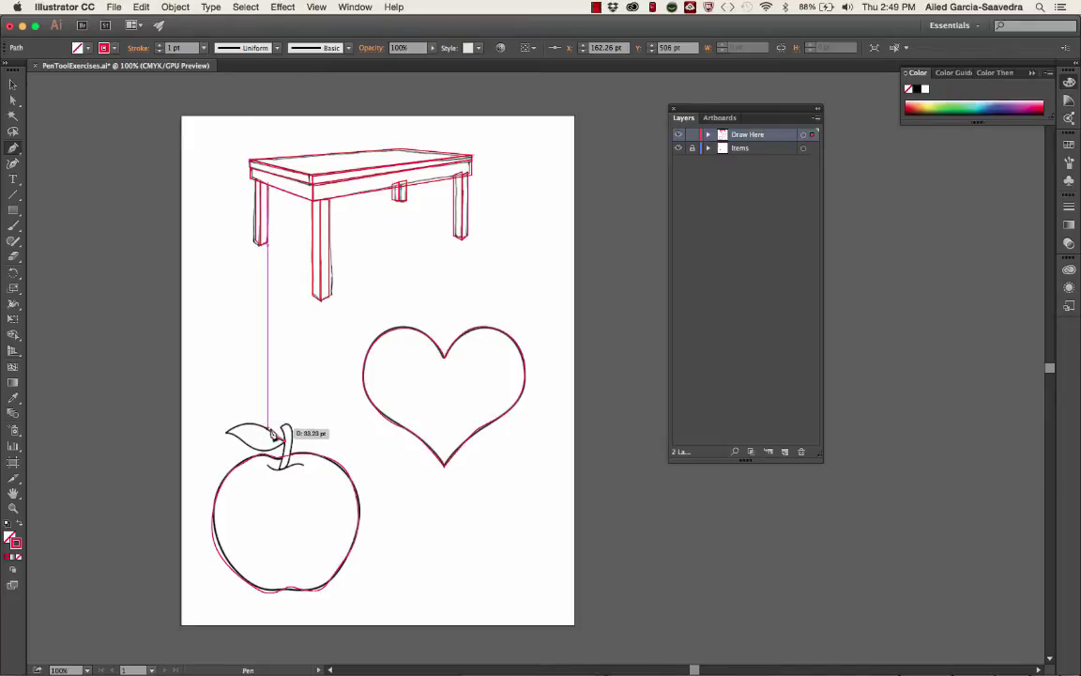
left_click(282, 441)
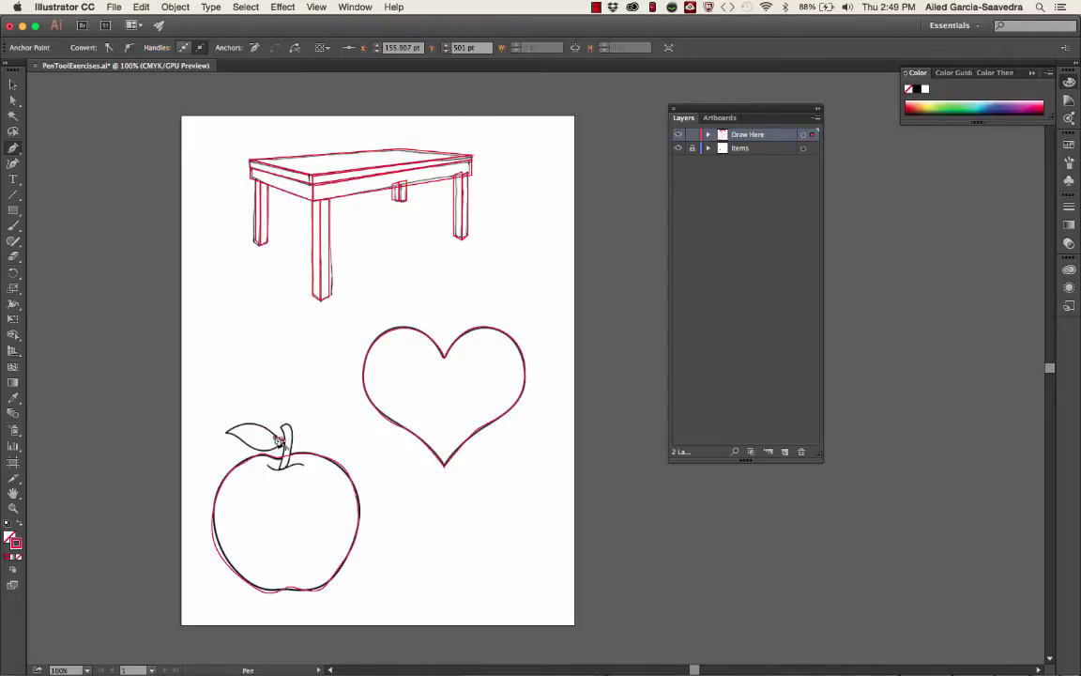
left_click(267, 431)
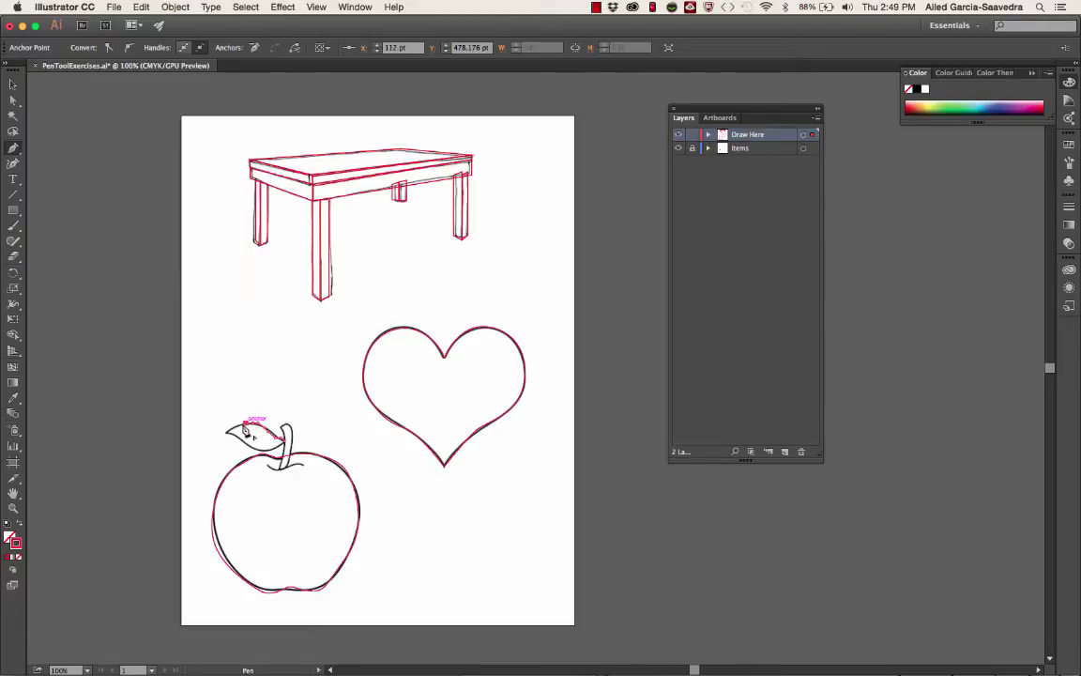
left_click(232, 430)
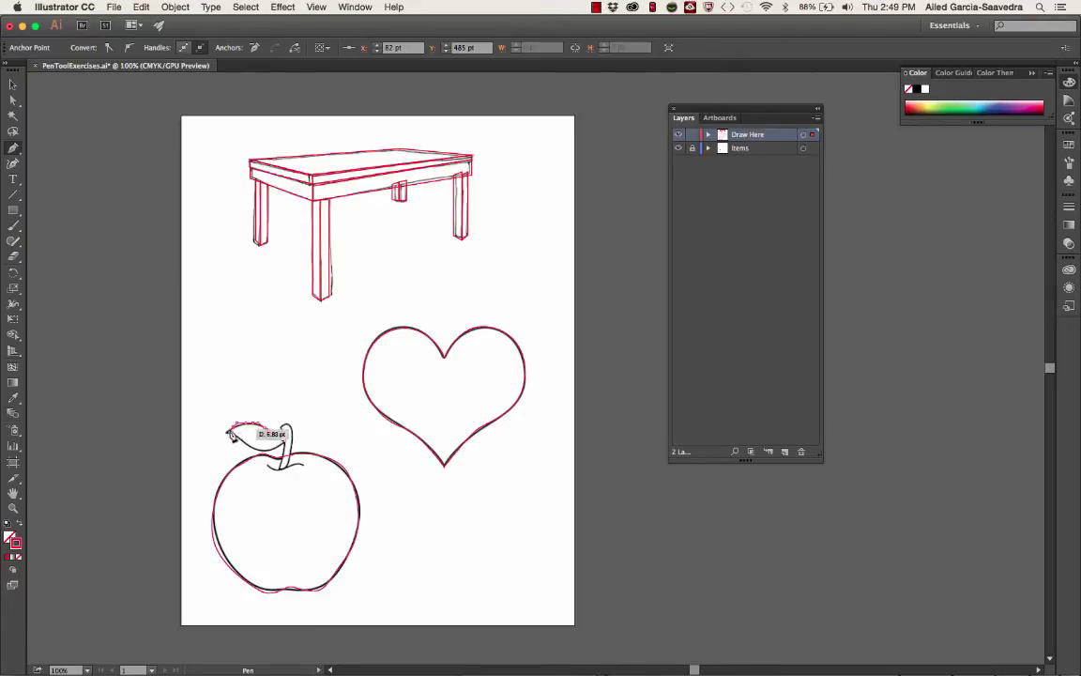
left_click(231, 438)
left_click_drag(232, 441, 249, 449)
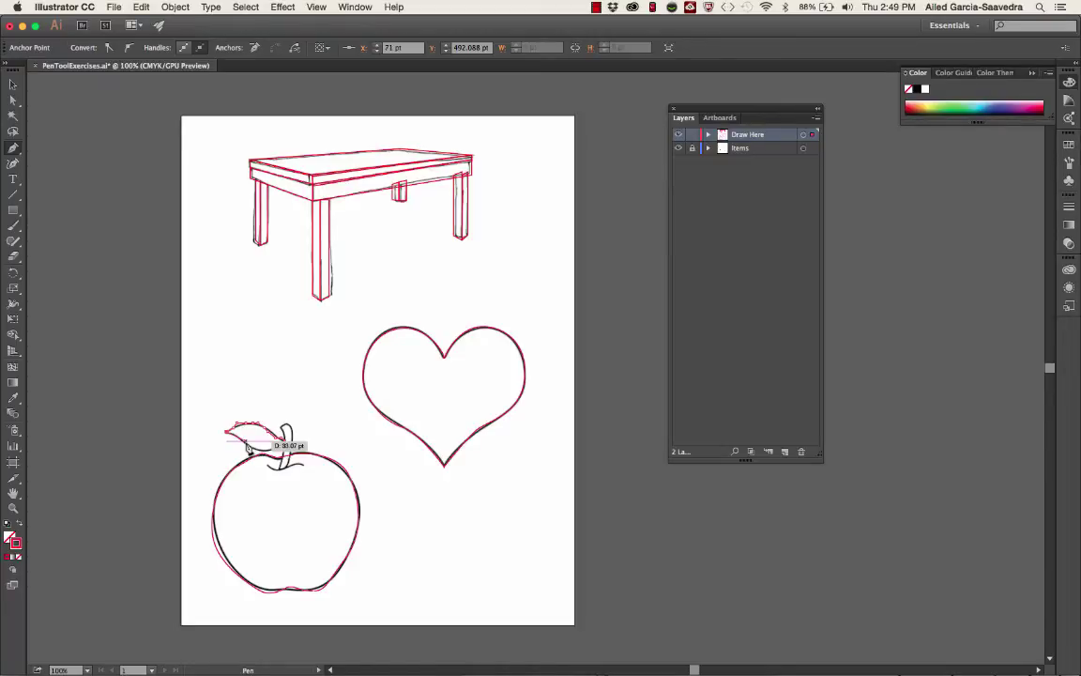
left_click_drag(248, 448, 241, 442)
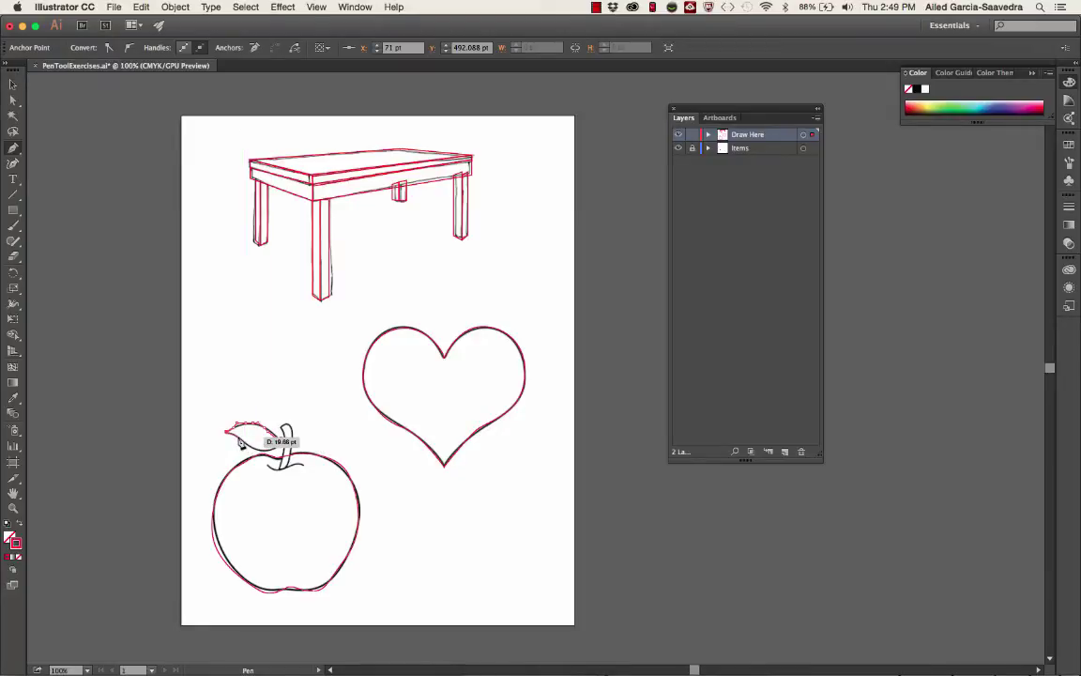
key("Delete")
key("Delete")
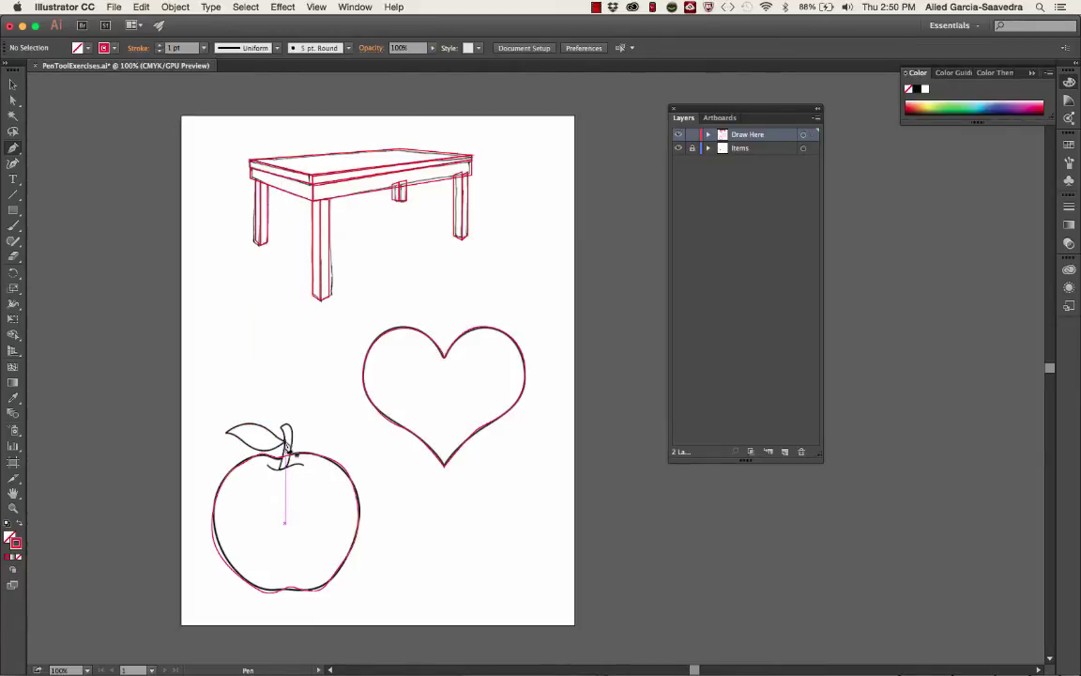
- Trace the apple's leaf with curved Pen tool segments from the stem around the tip, closing the path at the stem
left_click(285, 452)
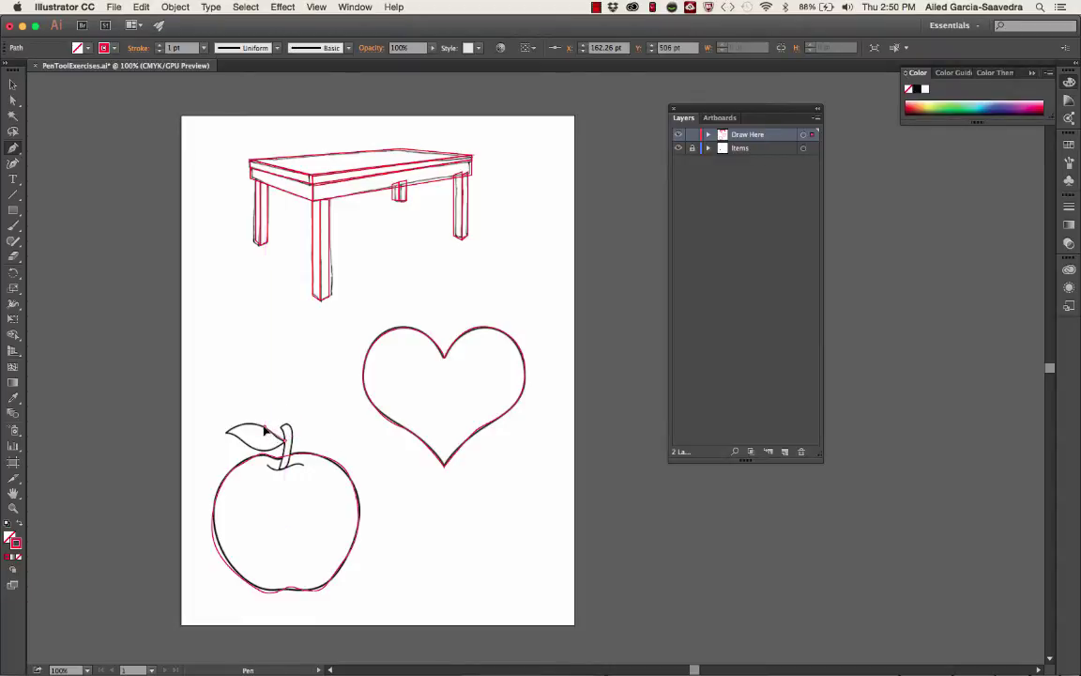
left_click(266, 432)
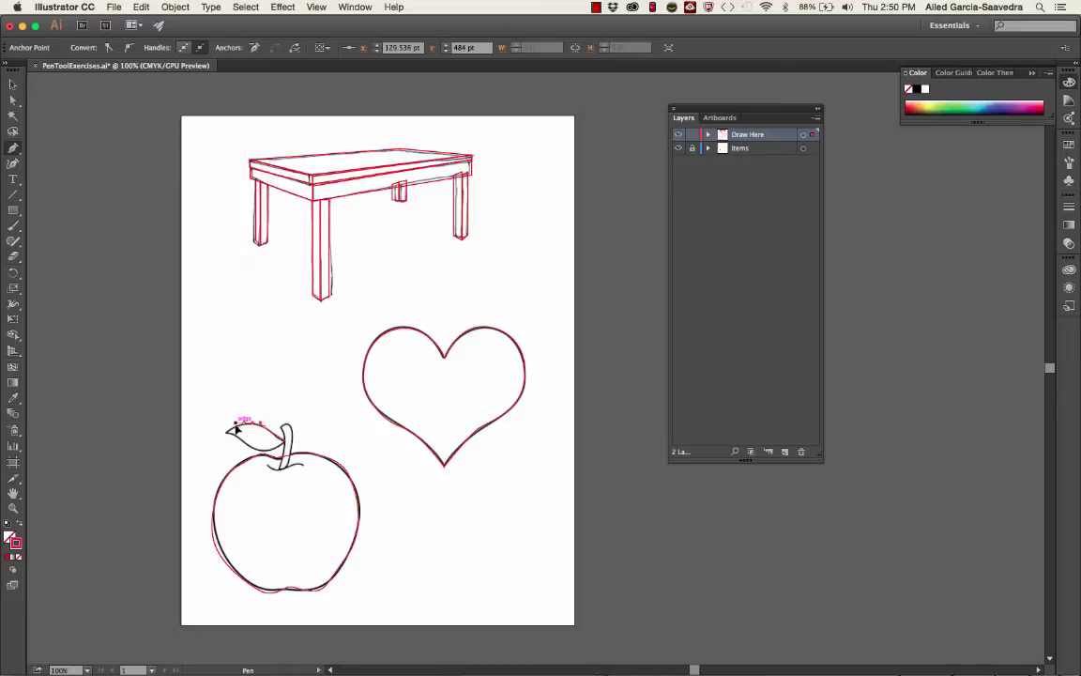
left_click_drag(230, 432, 230, 437)
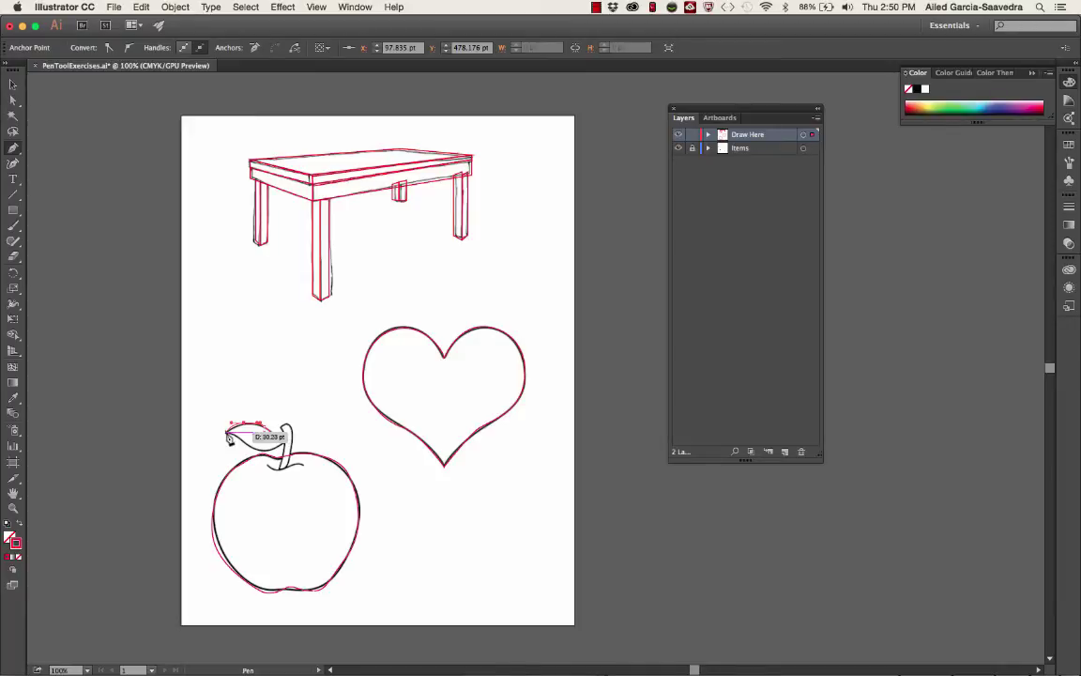
left_click_drag(230, 438, 286, 447)
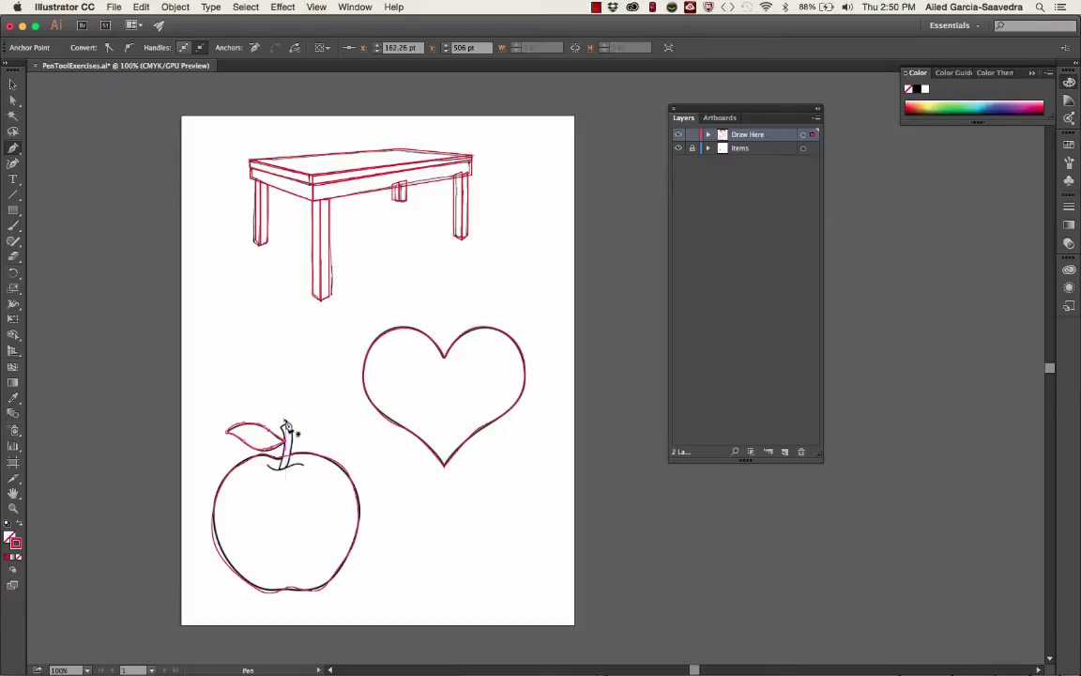
- Trace the apple's stem as a closed Pen tool path, following its curved top and narrow base
left_click_drag(284, 432, 277, 470)
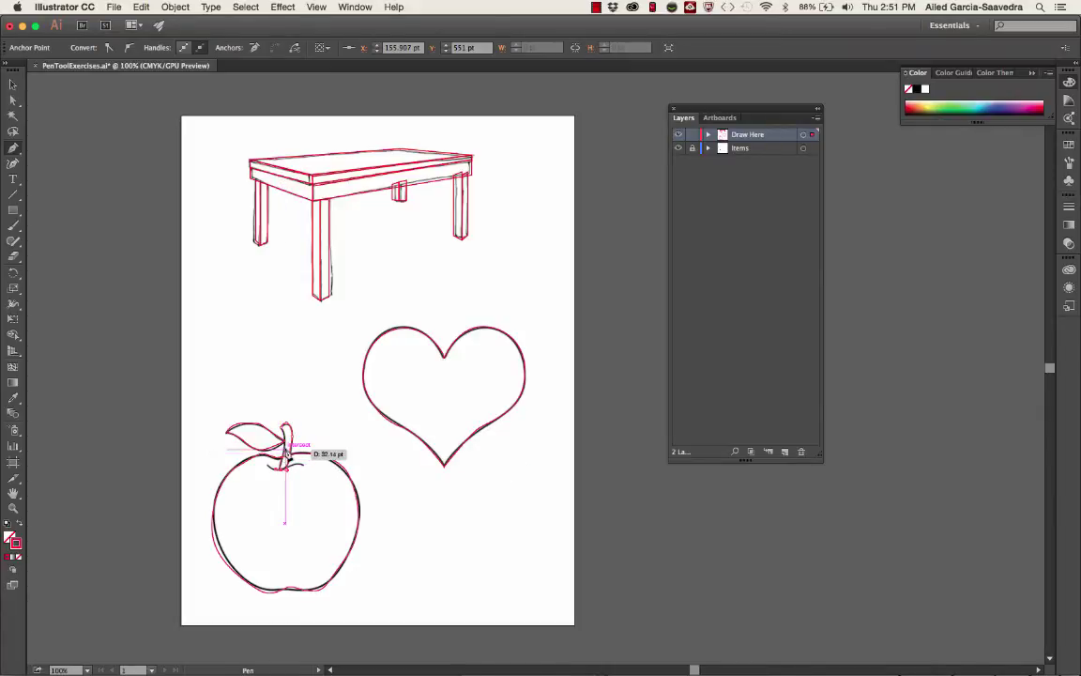
left_click(286, 451)
left_click(284, 438)
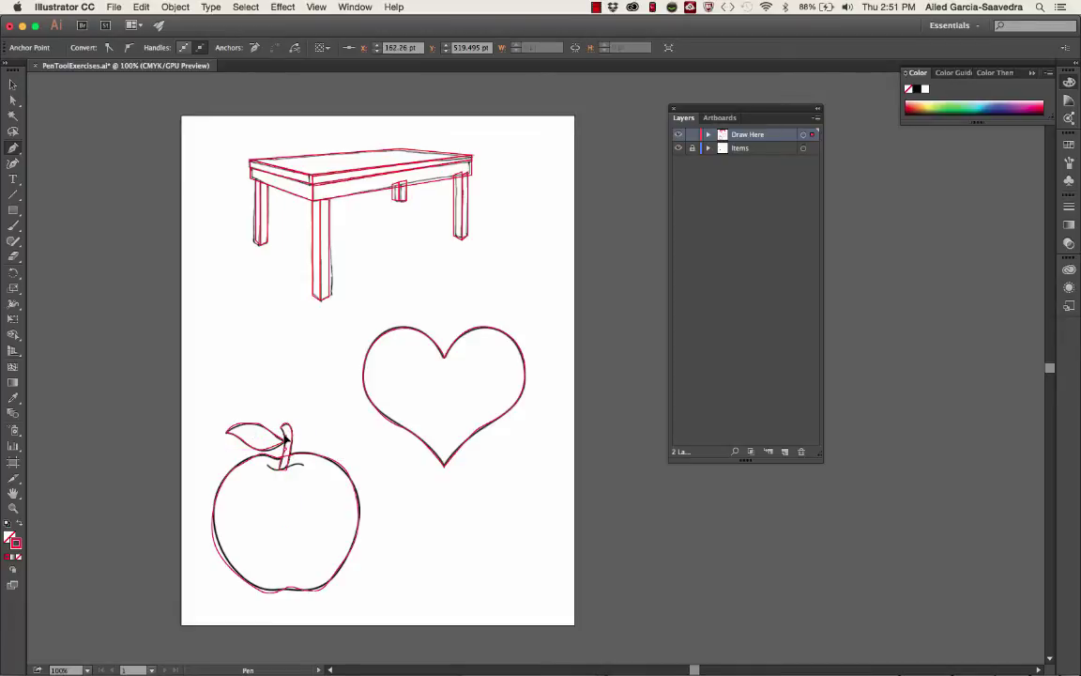
left_click_drag(284, 434, 287, 431)
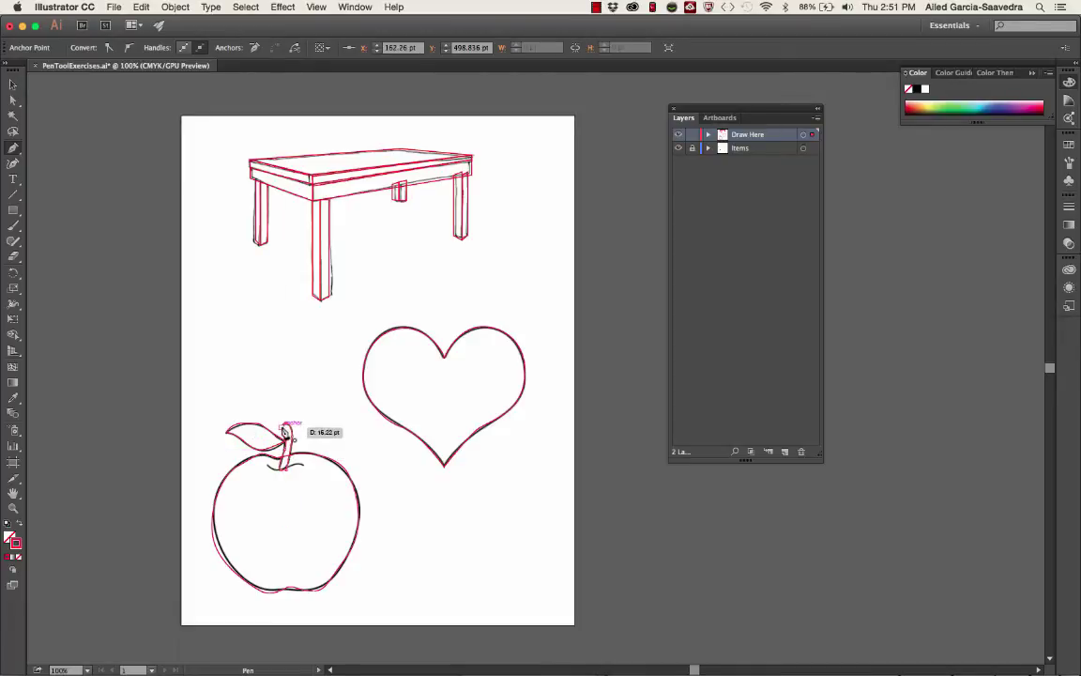
left_click(282, 428)
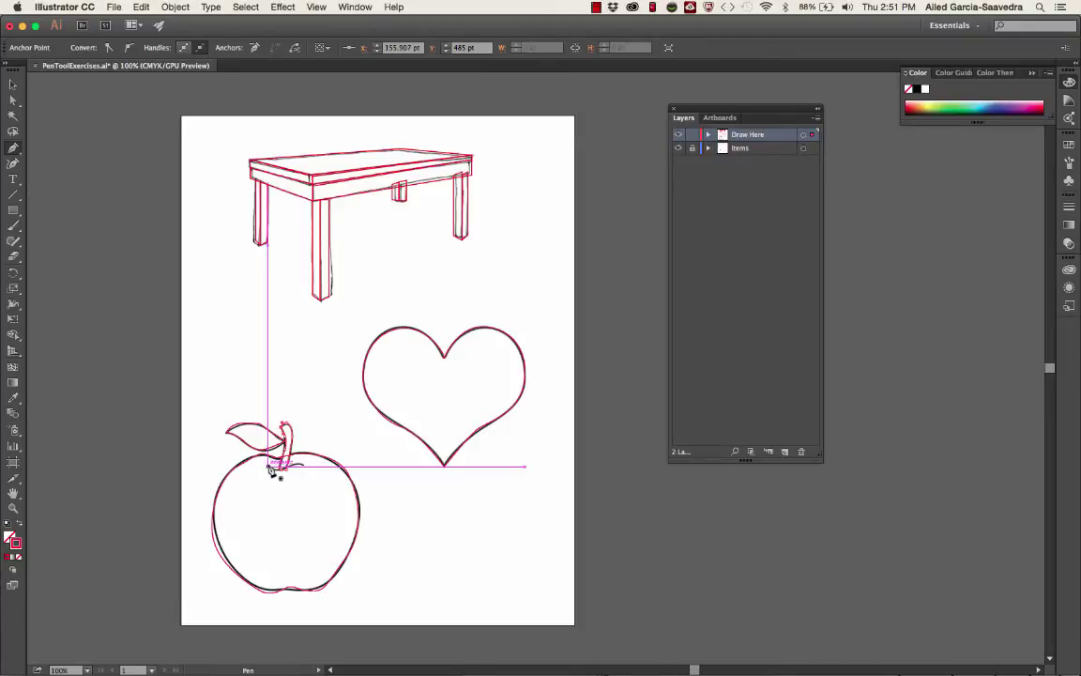
- Trace the small crescent hollow at the stem's base with curved Pen tool segments and close the path
left_click_drag(272, 470, 284, 475)
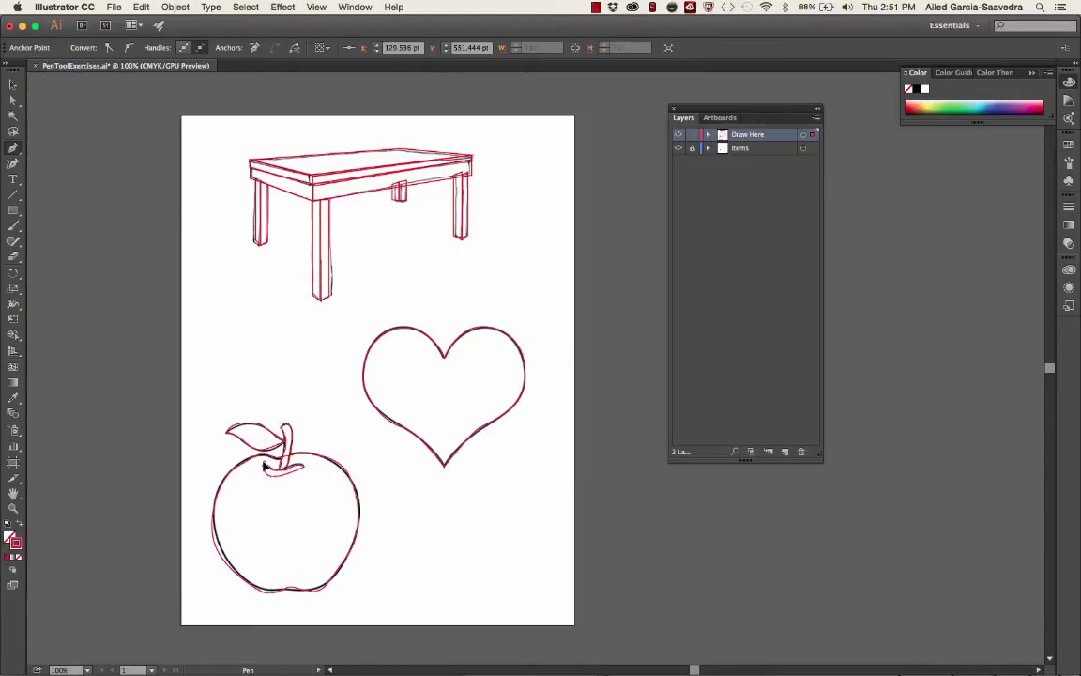
left_click_drag(266, 466, 270, 472)
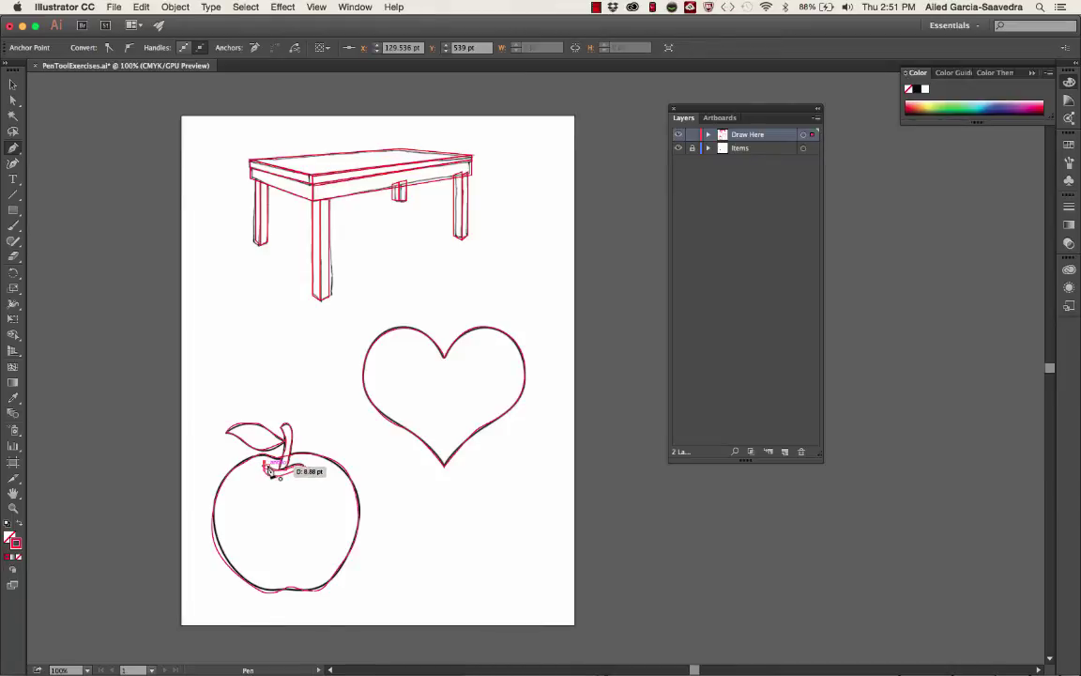
left_click(268, 468)
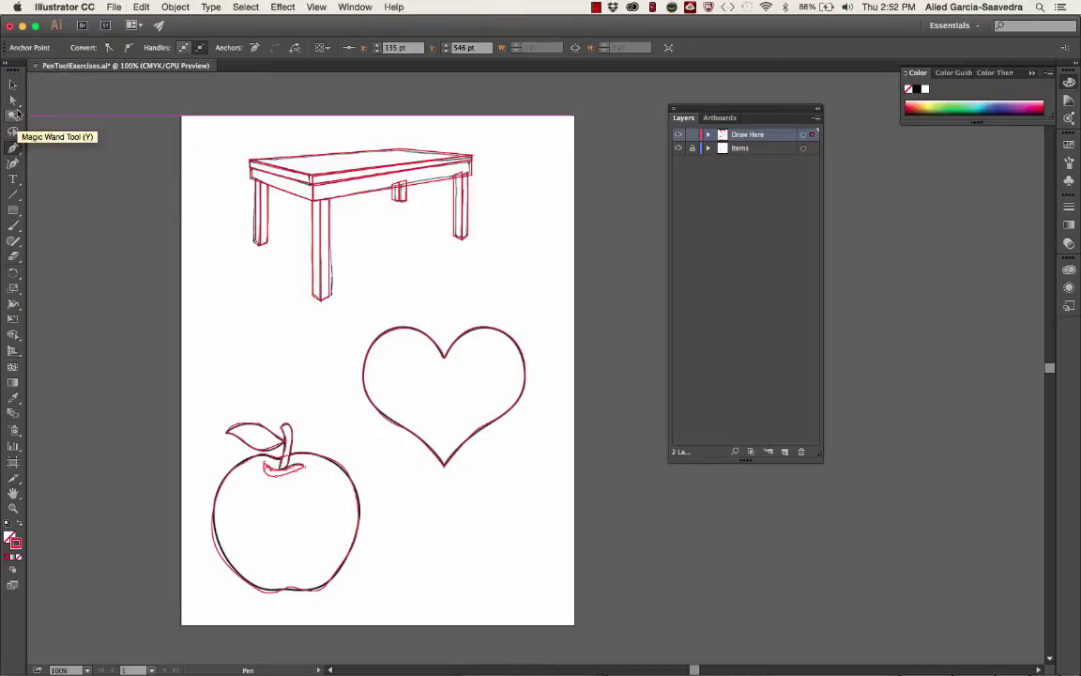
- Adjust the leaf's curve near its pointed tip with Direct Selection to match the sketch
left_click(16, 106)
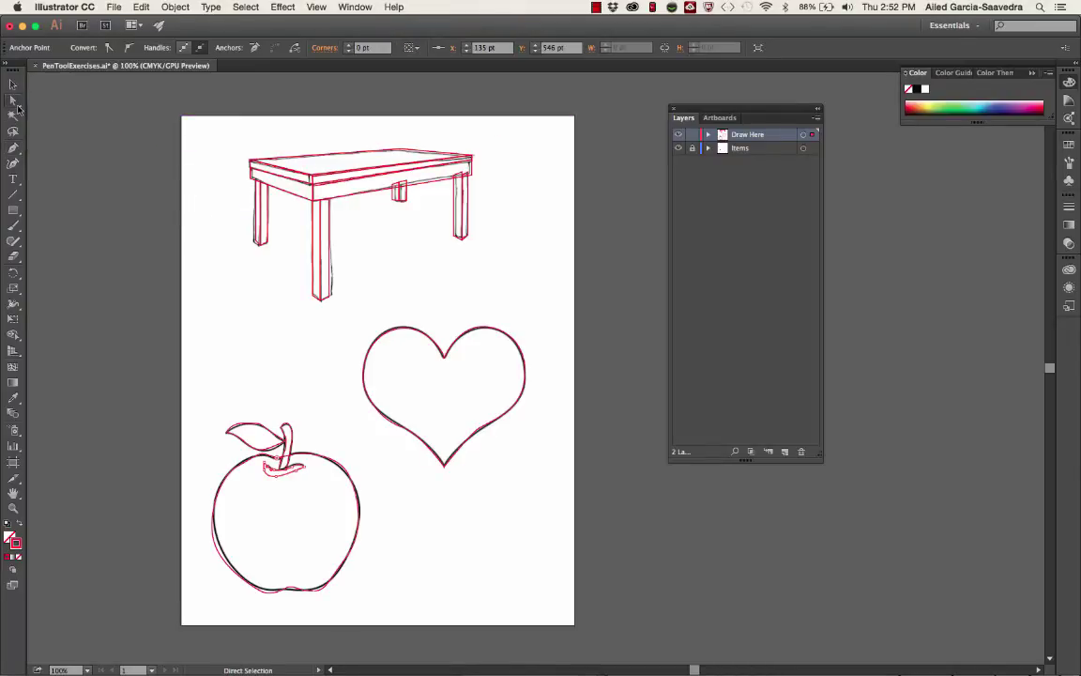
left_click(239, 430)
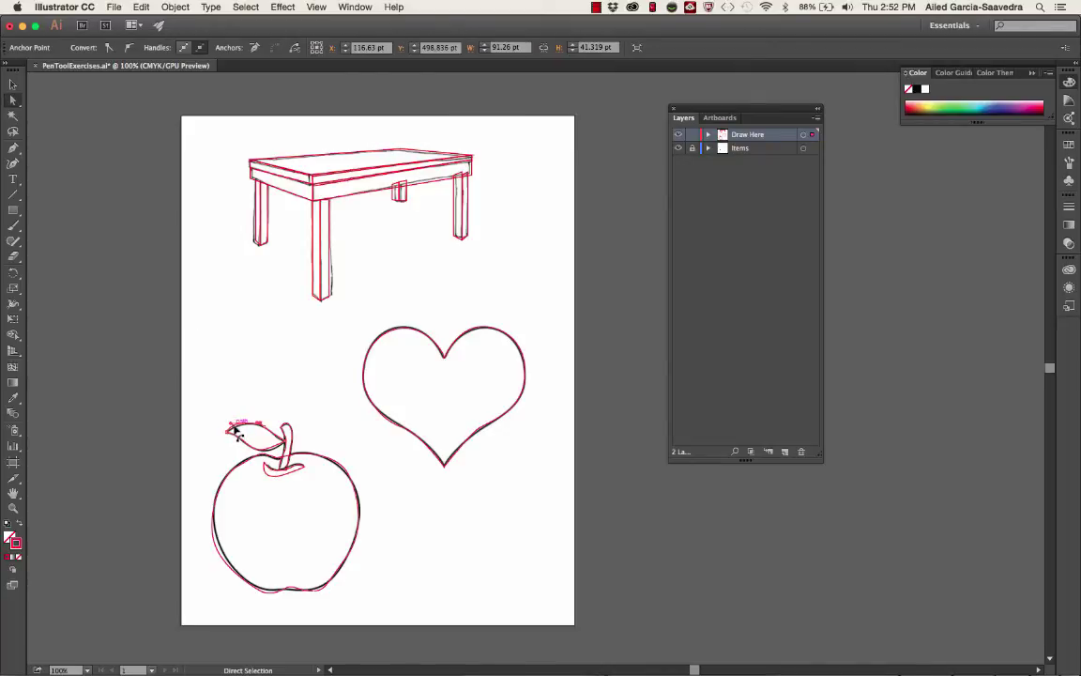
left_click_drag(234, 431, 228, 436)
- Reshape the apple's lower-left side and bottom edge with Direct Selection to follow the sketch
left_click(223, 549)
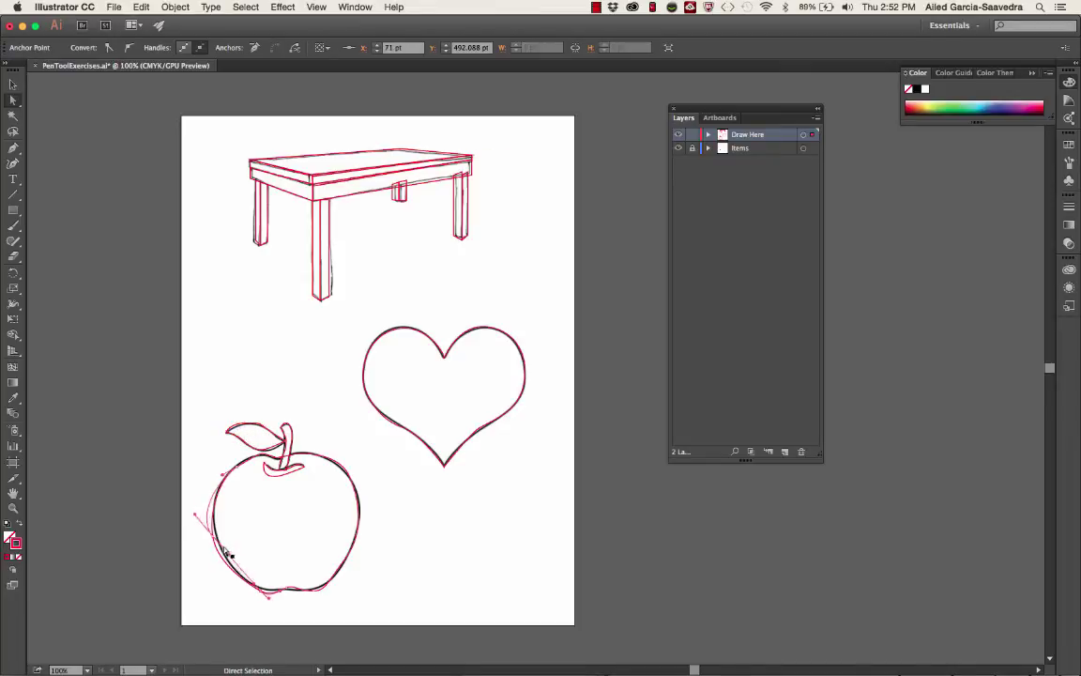
left_click_drag(228, 557, 210, 509)
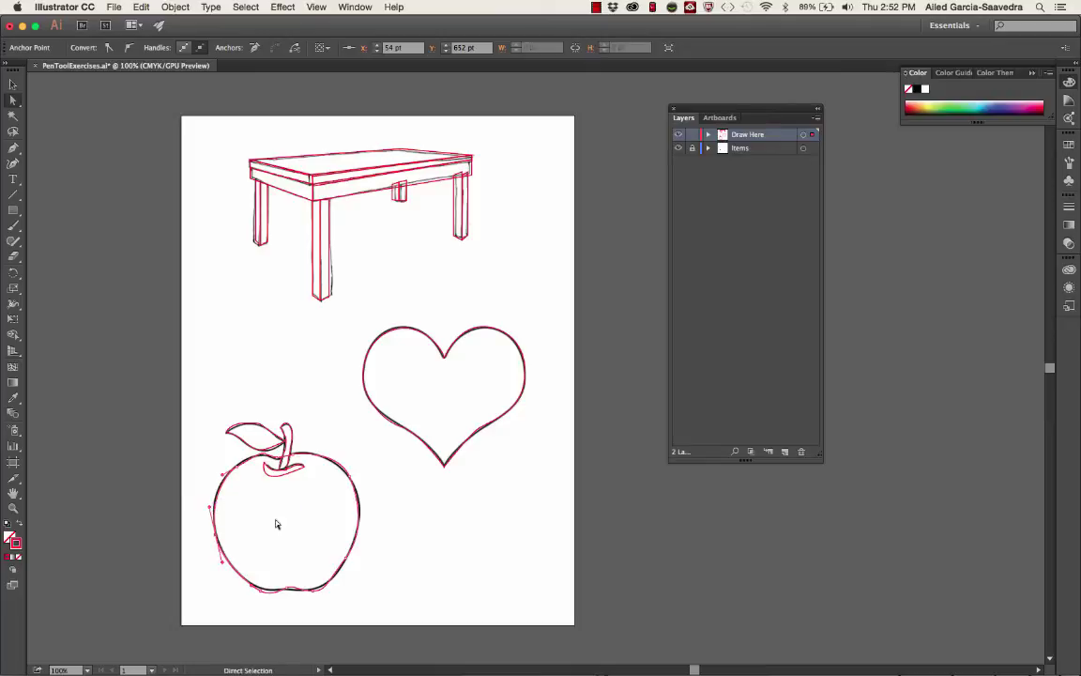
left_click_drag(261, 593, 260, 590)
left_click(293, 590)
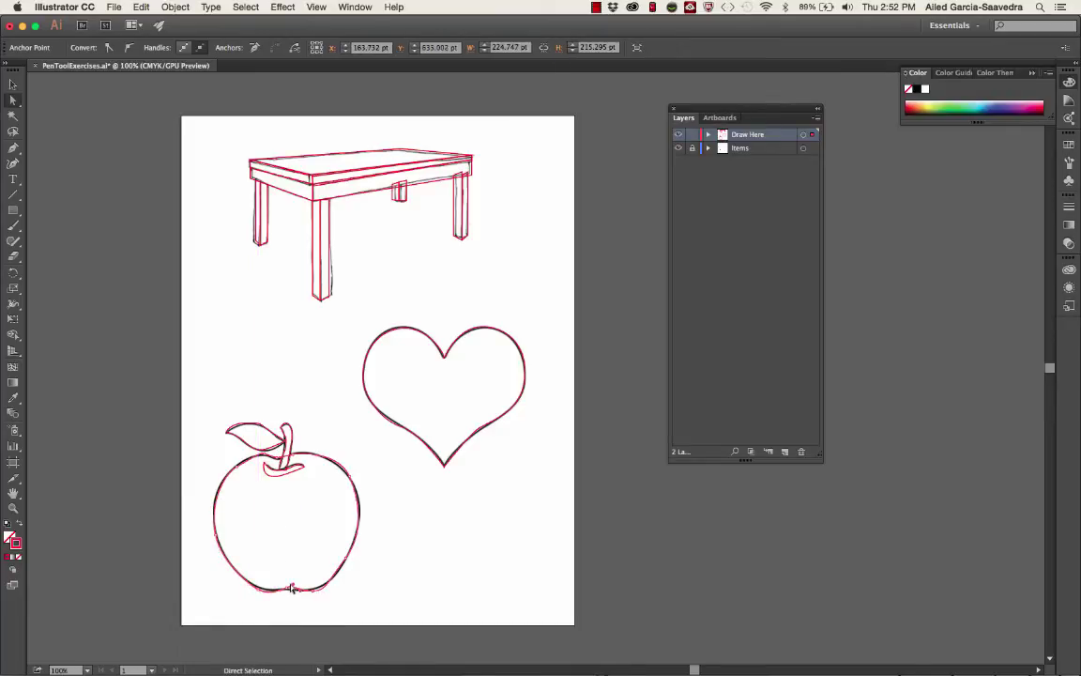
left_click(295, 587)
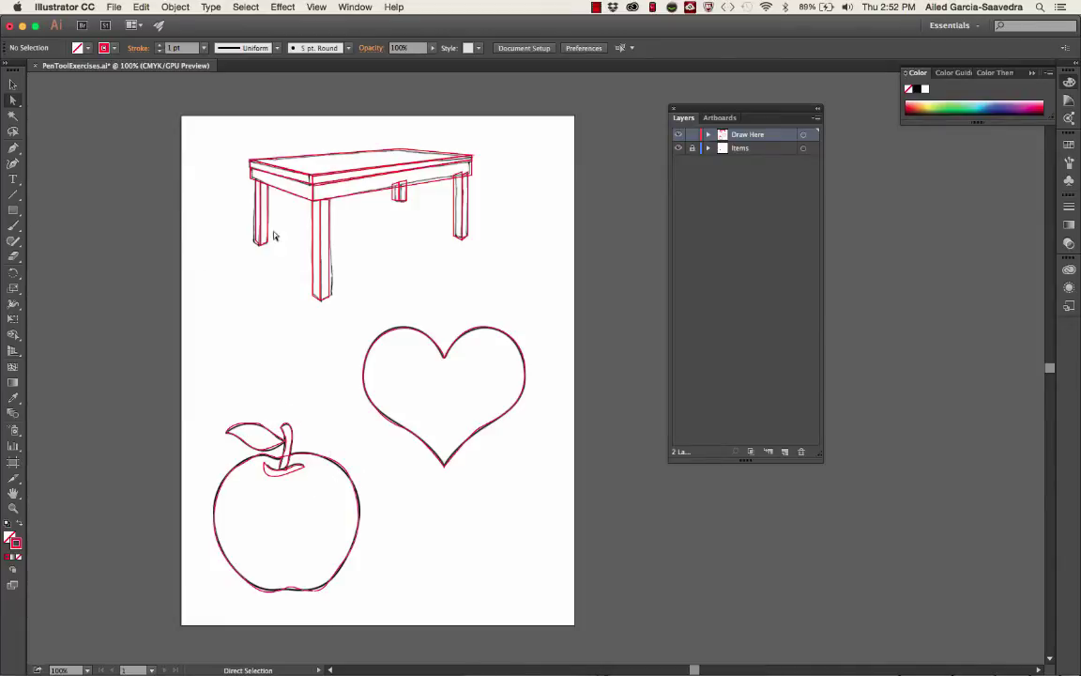
- Add an anchor point on the apple's upper-right curve and move it inward with Direct Selection
left_click(15, 149)
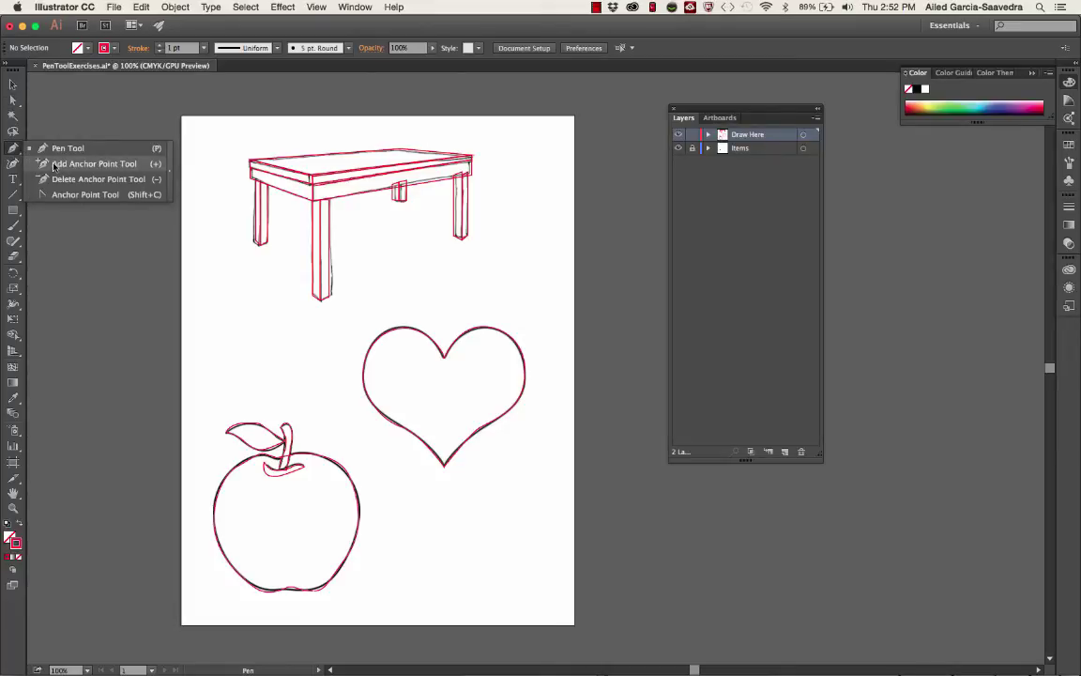
left_click(55, 166)
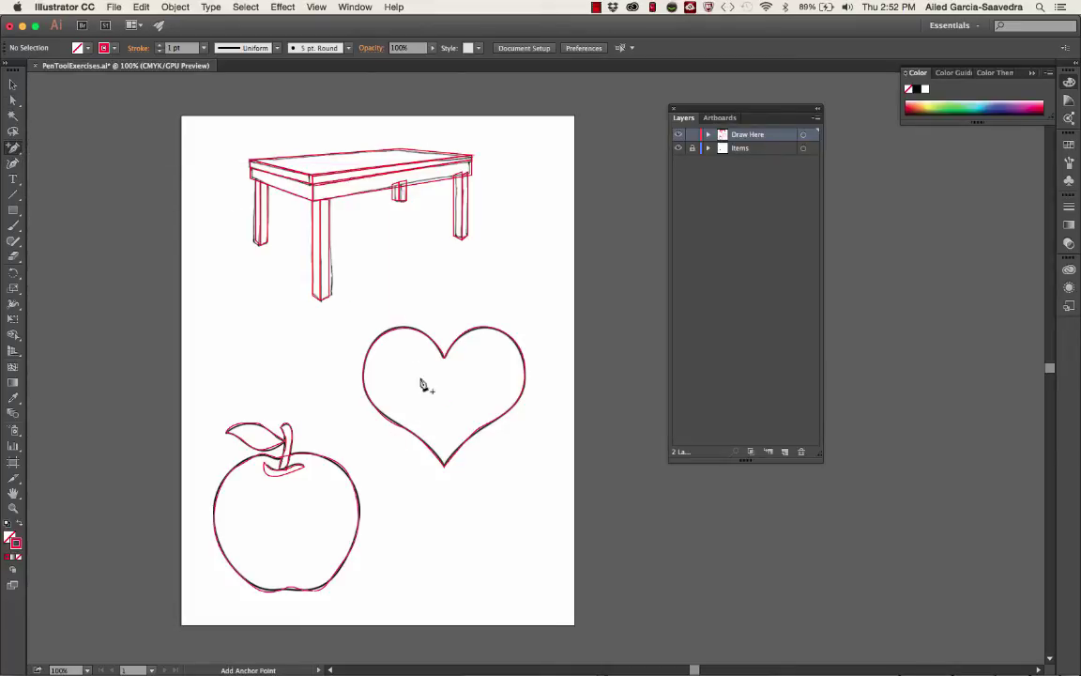
left_click(348, 477)
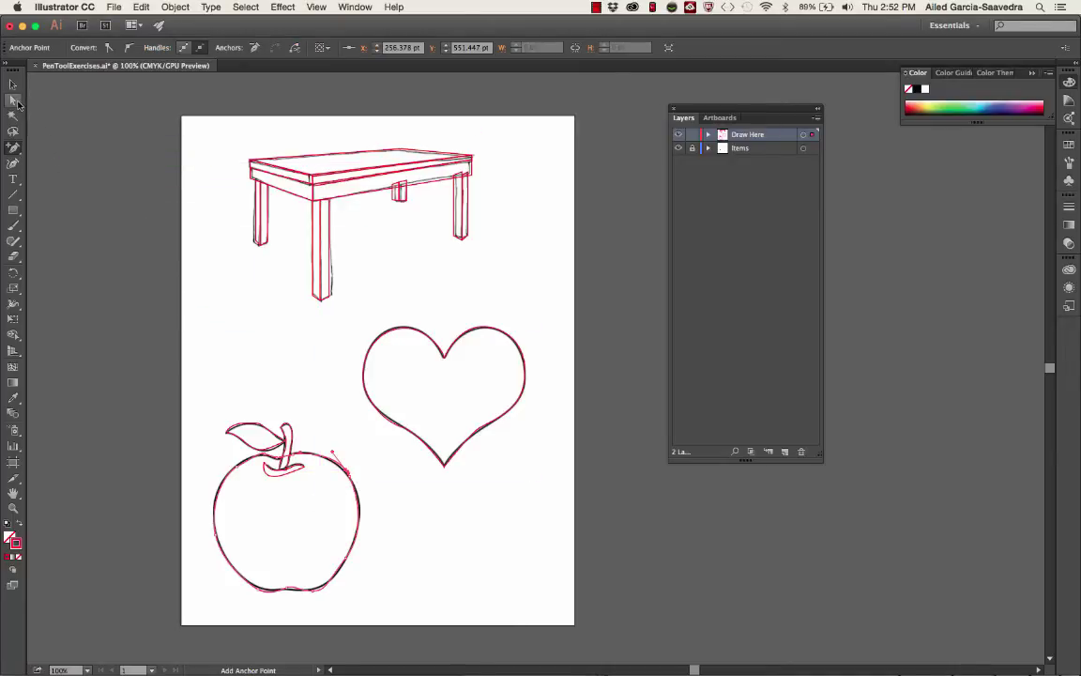
left_click(14, 101)
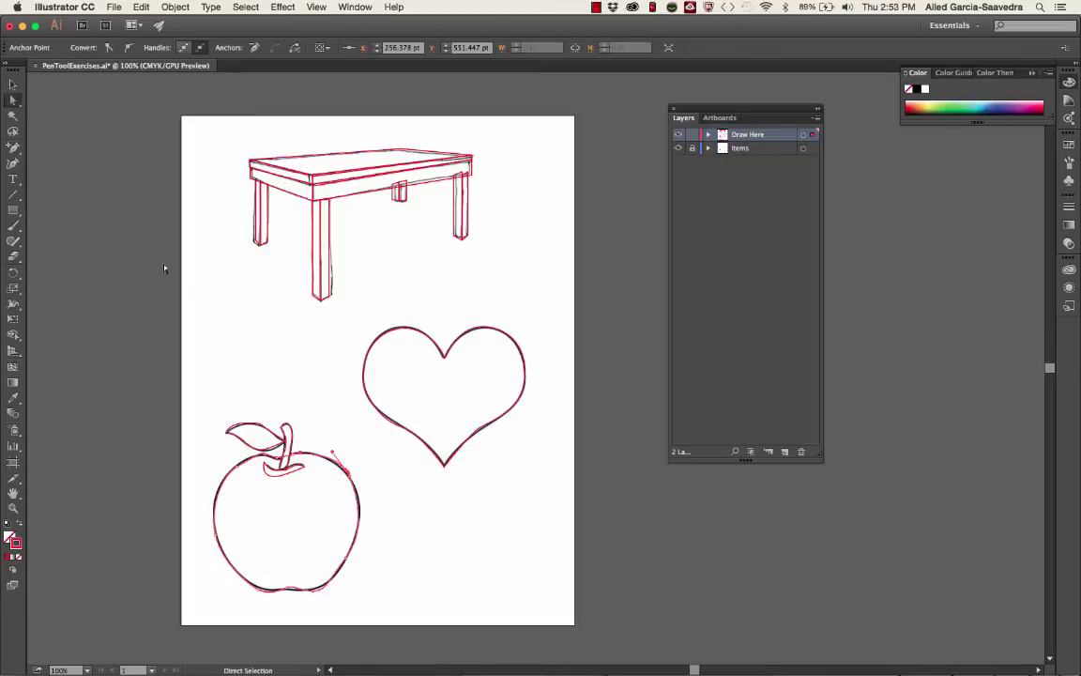
left_click(347, 478)
left_click_drag(350, 467, 328, 469)
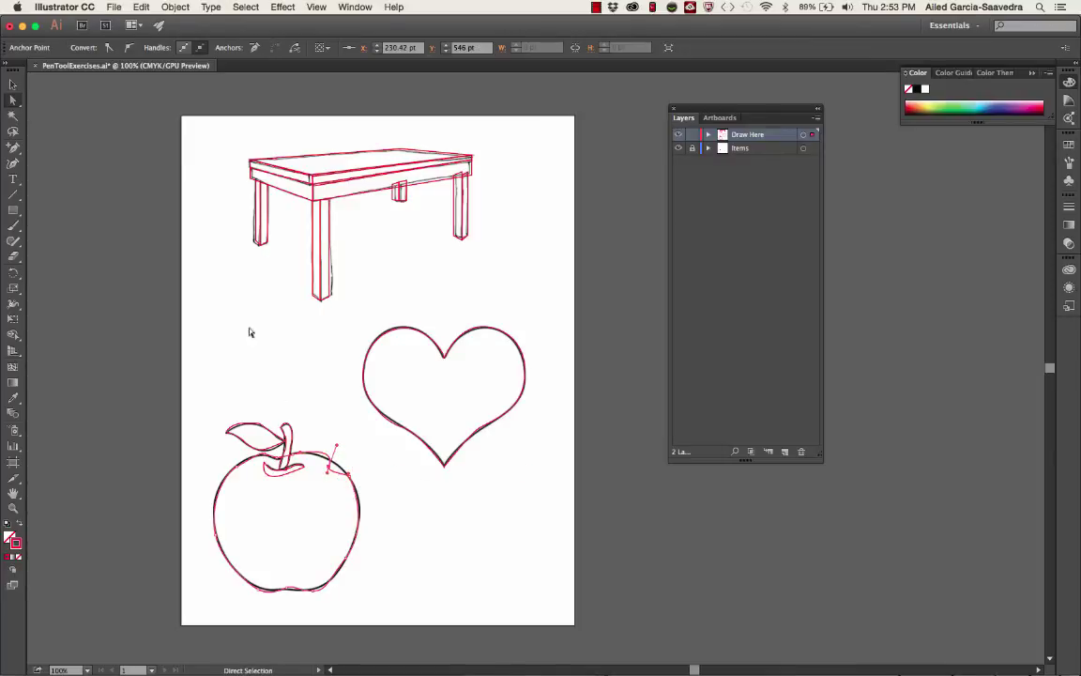
- Delete the displaced anchor point on the apple's upper right and reshape the curve with its handles to match the sketch
left_click_drag(13, 147, 56, 180)
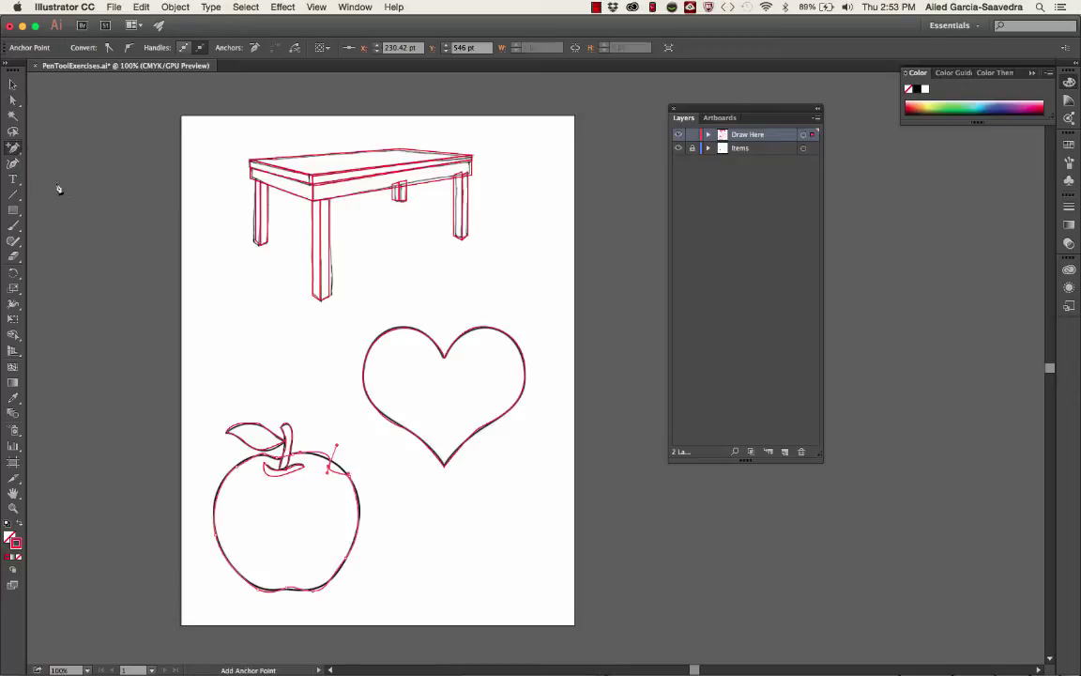
left_click(331, 473)
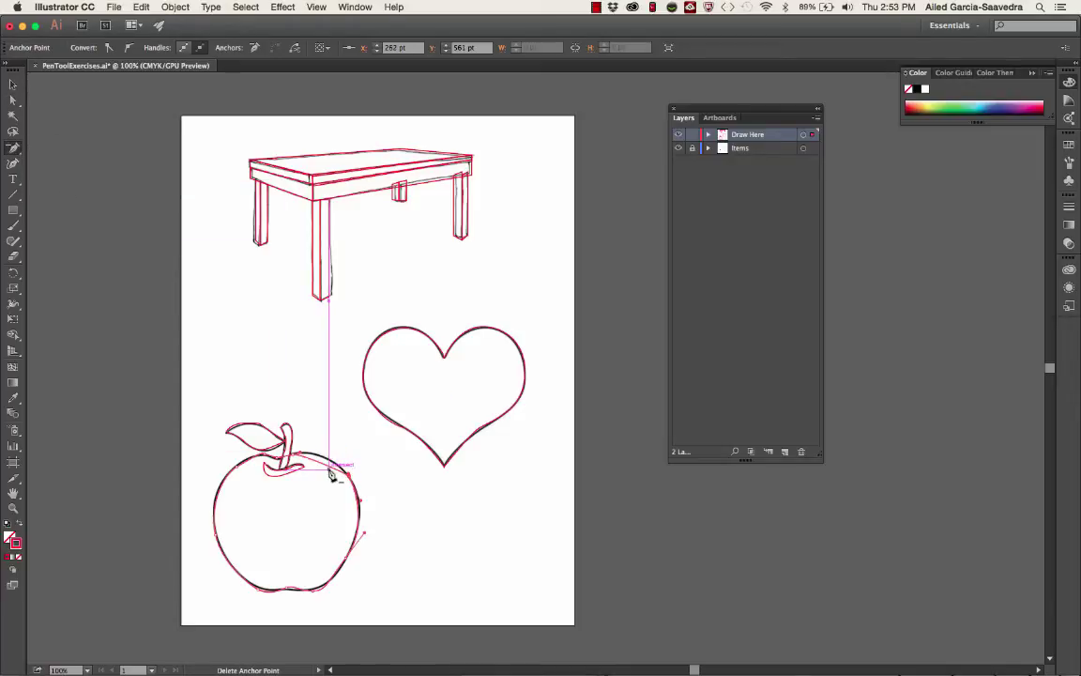
left_click(13, 100)
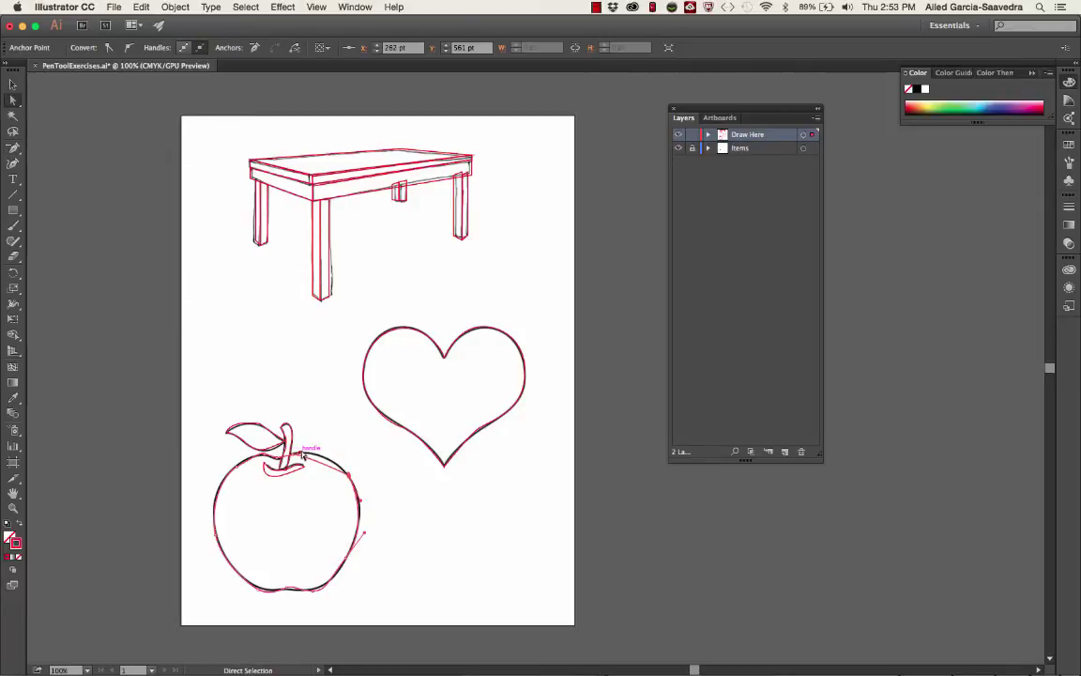
left_click_drag(301, 453, 345, 467)
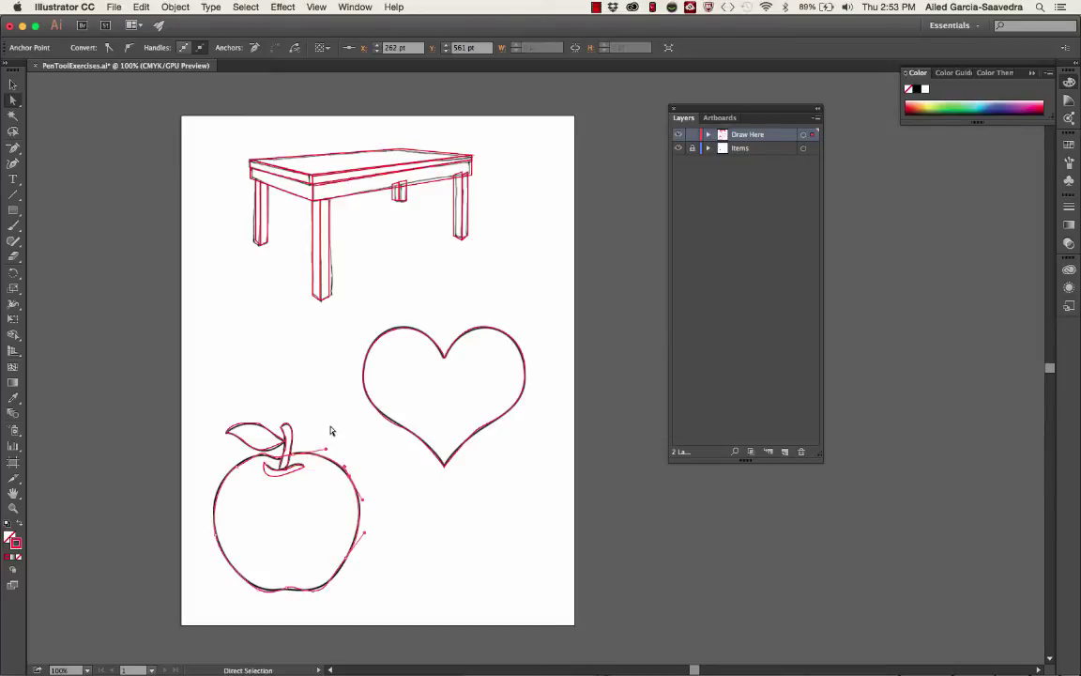
left_click(330, 431)
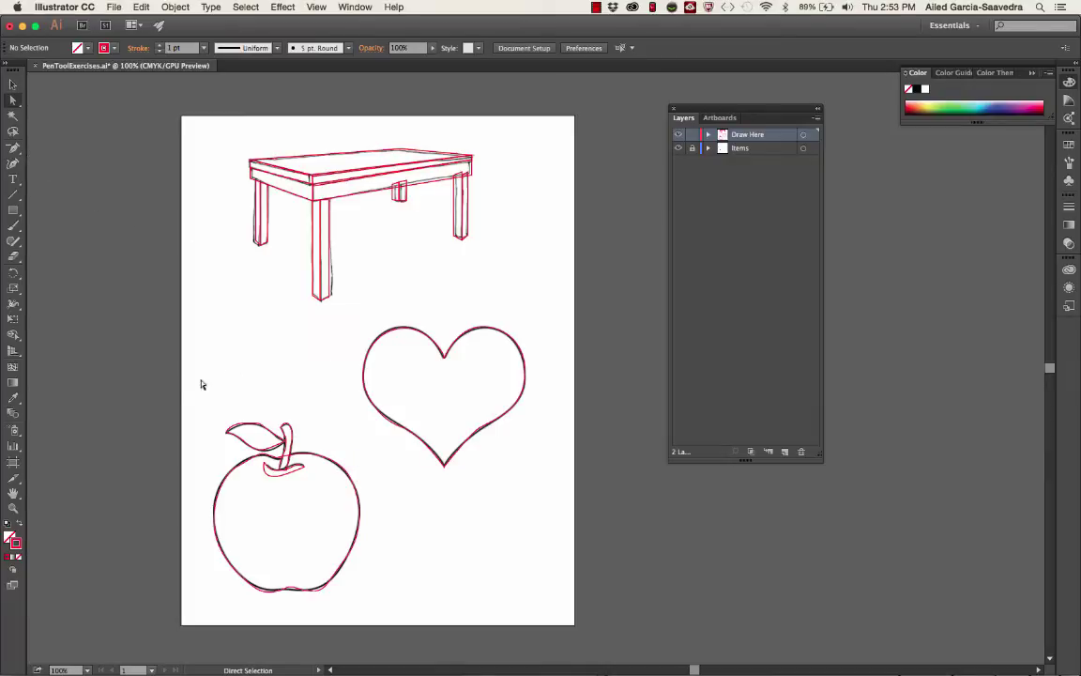
- Convert the anchor at the heart's top notch to a smooth point and back to a corner with the Anchor Point tool
left_click_drag(13, 148, 59, 197)
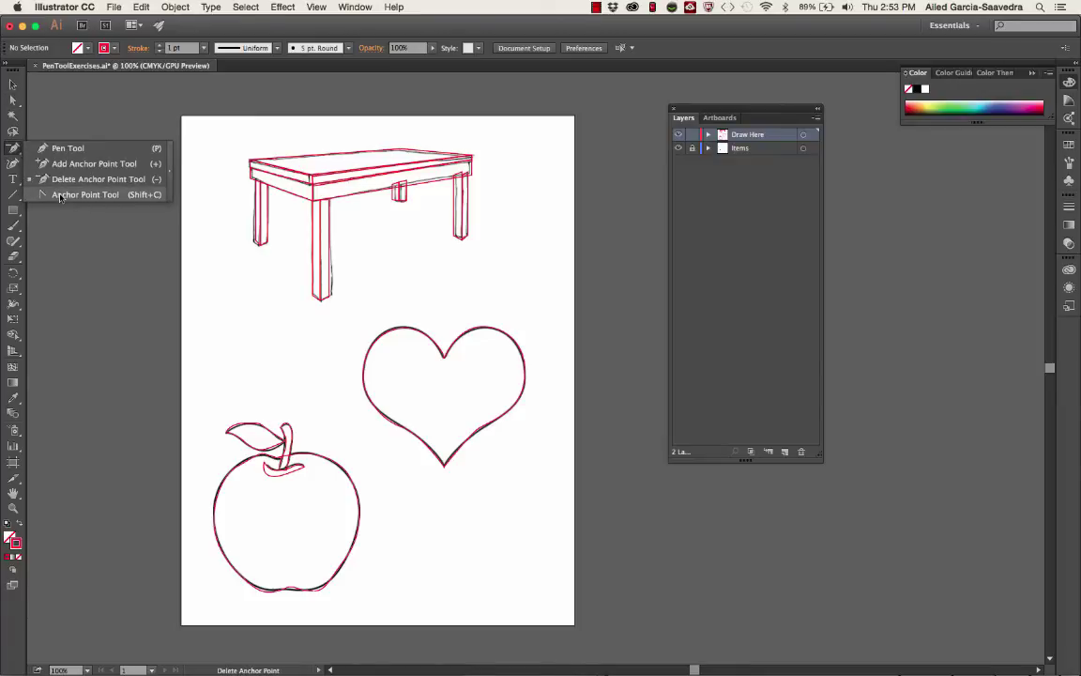
left_click(59, 195)
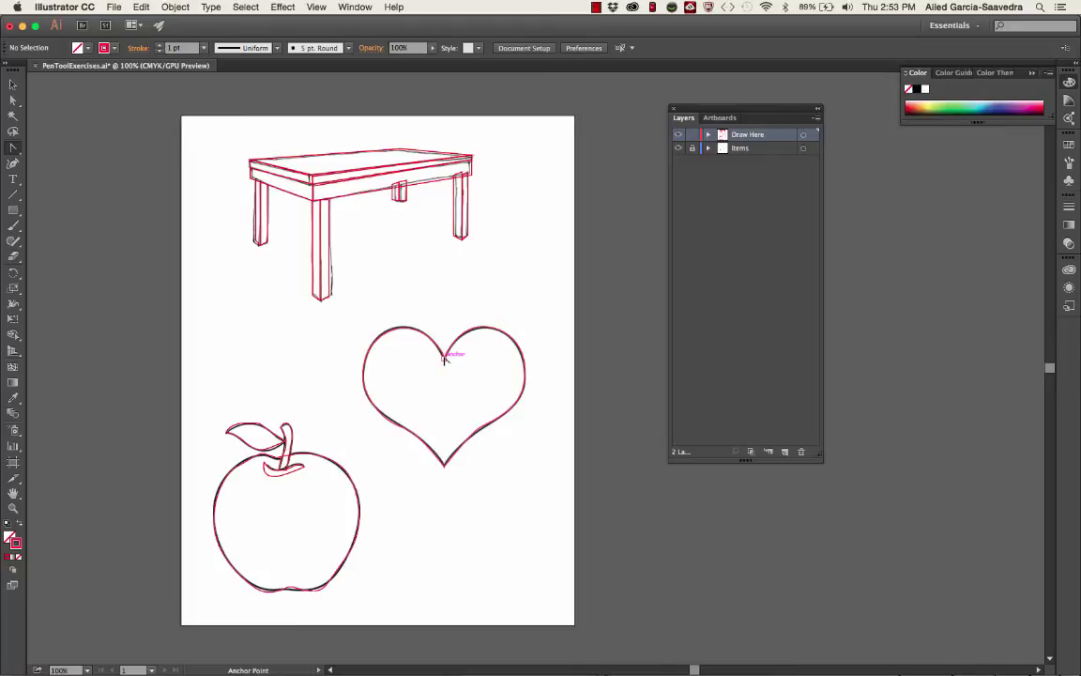
left_click(445, 358)
left_click_drag(445, 359, 472, 358)
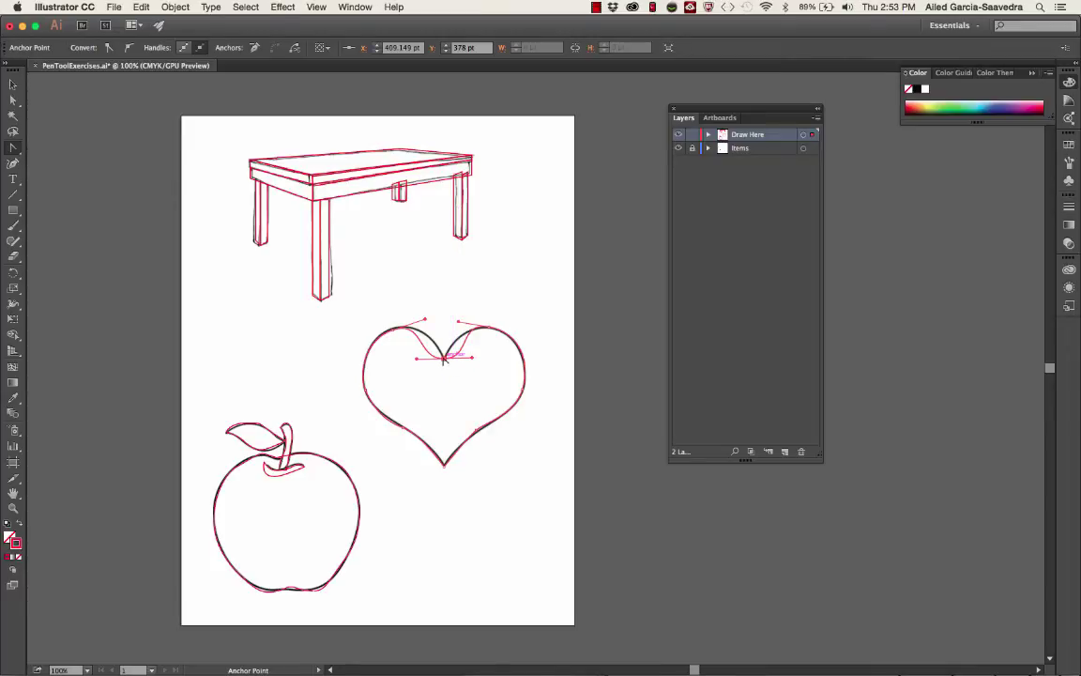
left_click(445, 358)
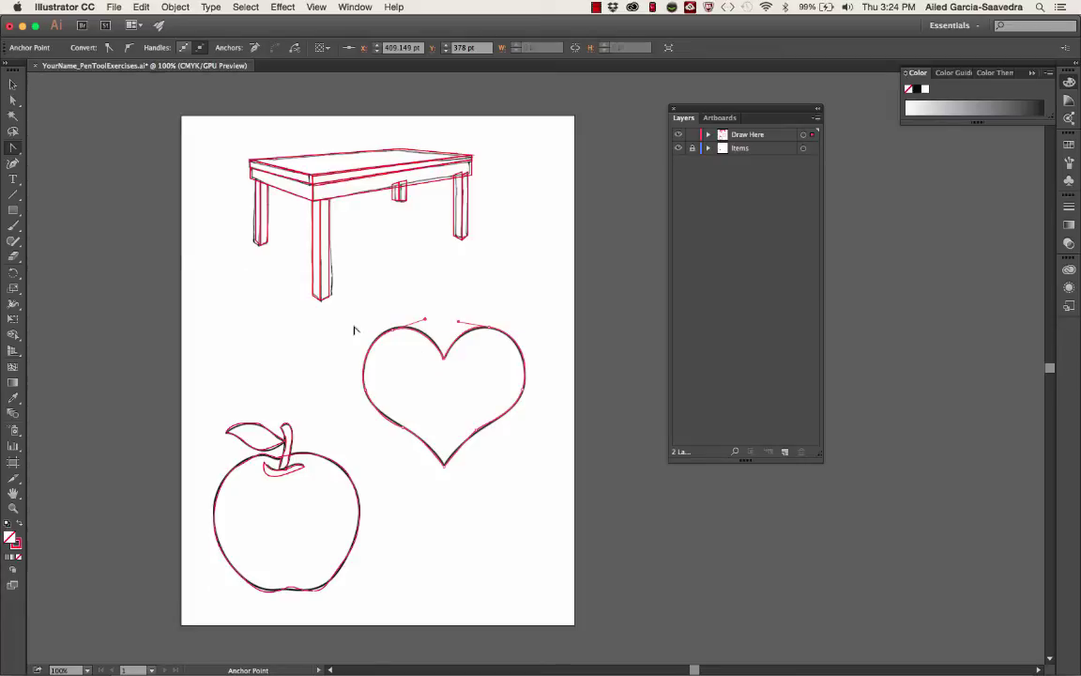
- Select only the heart's top notch anchor with Direct Selection and convert it to a smooth point
left_click(13, 100)
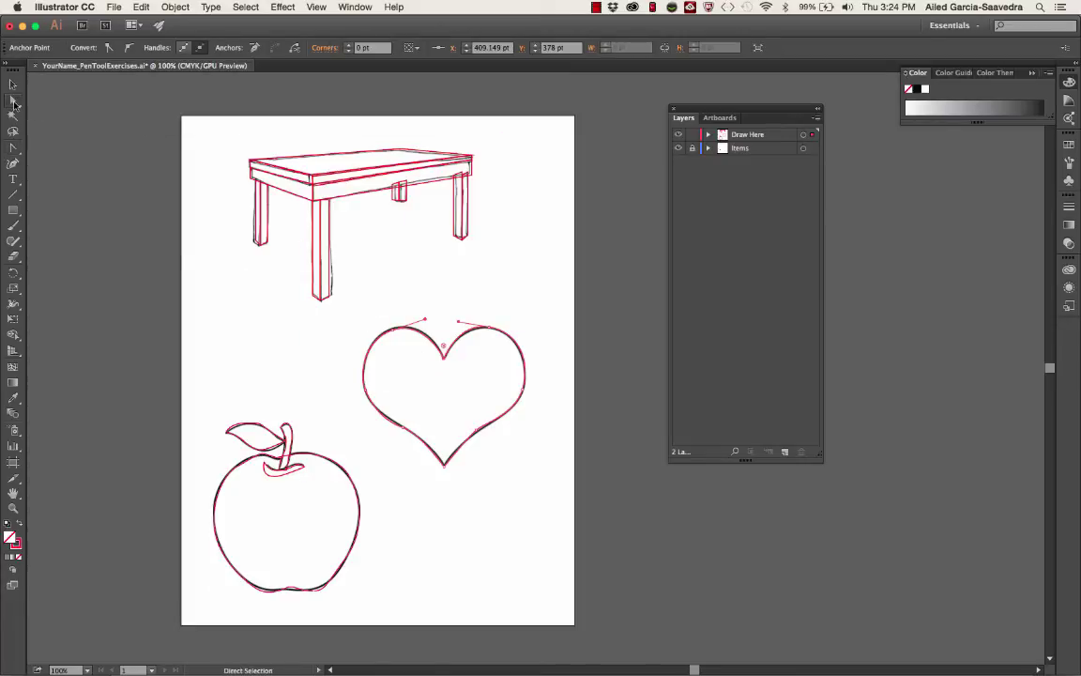
left_click(465, 290)
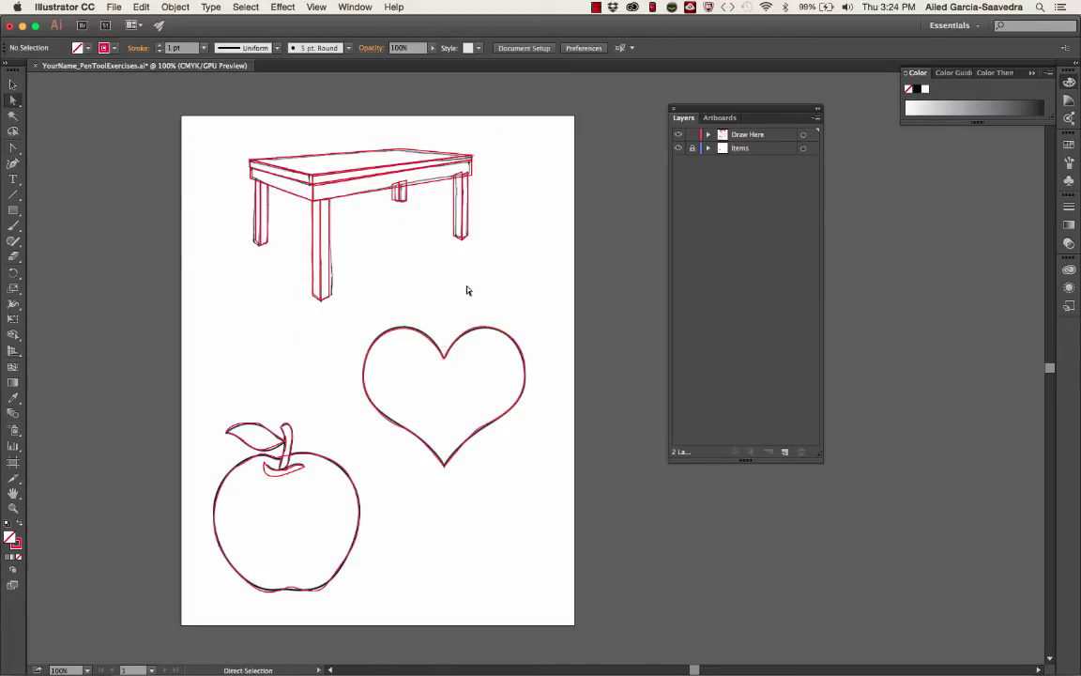
left_click(445, 361)
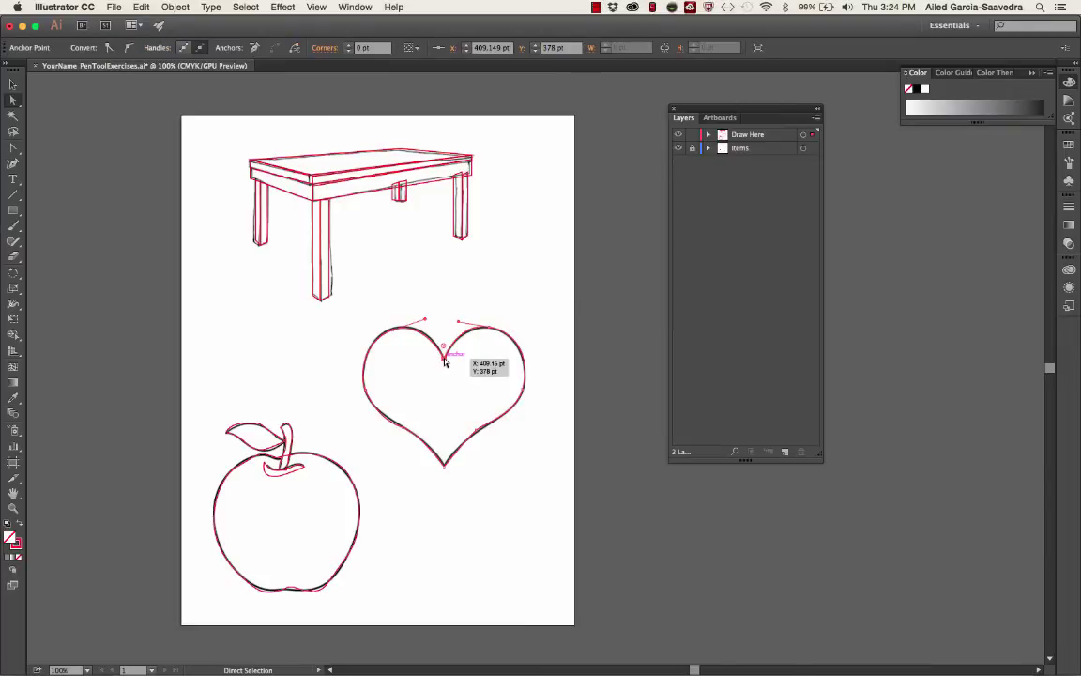
left_click(128, 50)
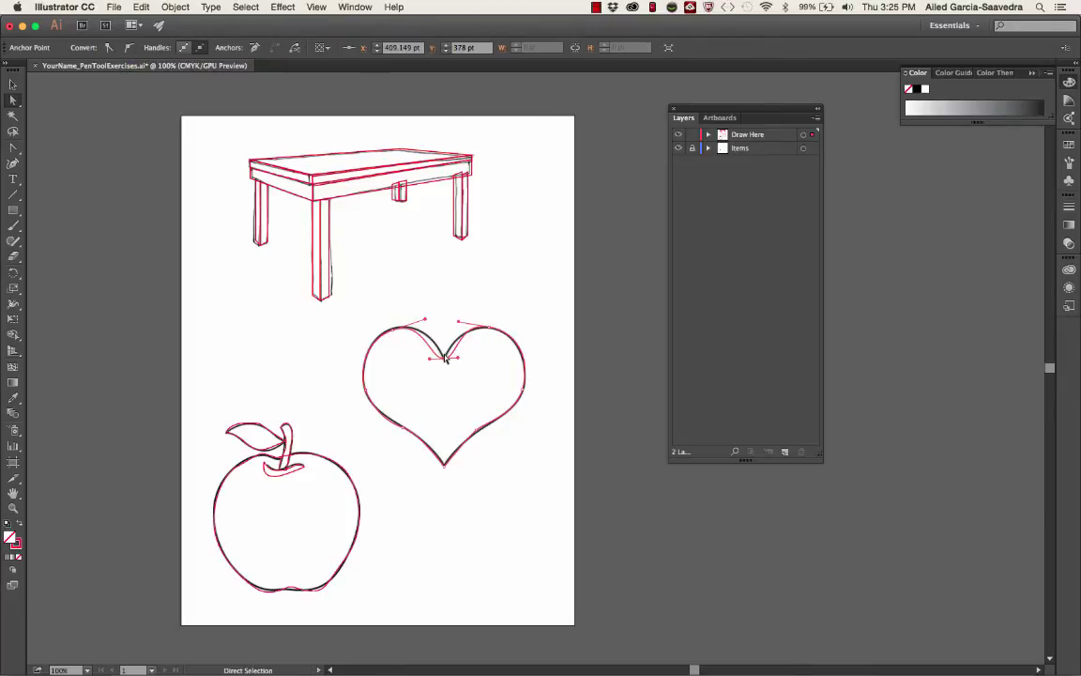
- Convert the heart's top notch anchor back to a corner point and clear the selection
left_click_drag(446, 358, 443, 365)
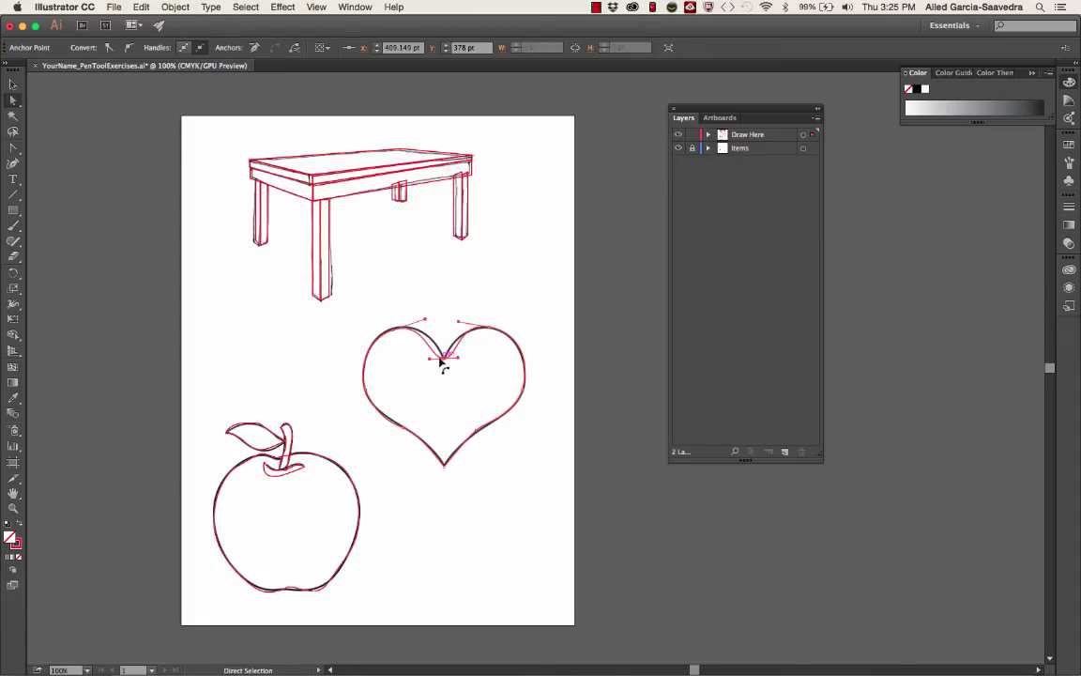
left_click(108, 48)
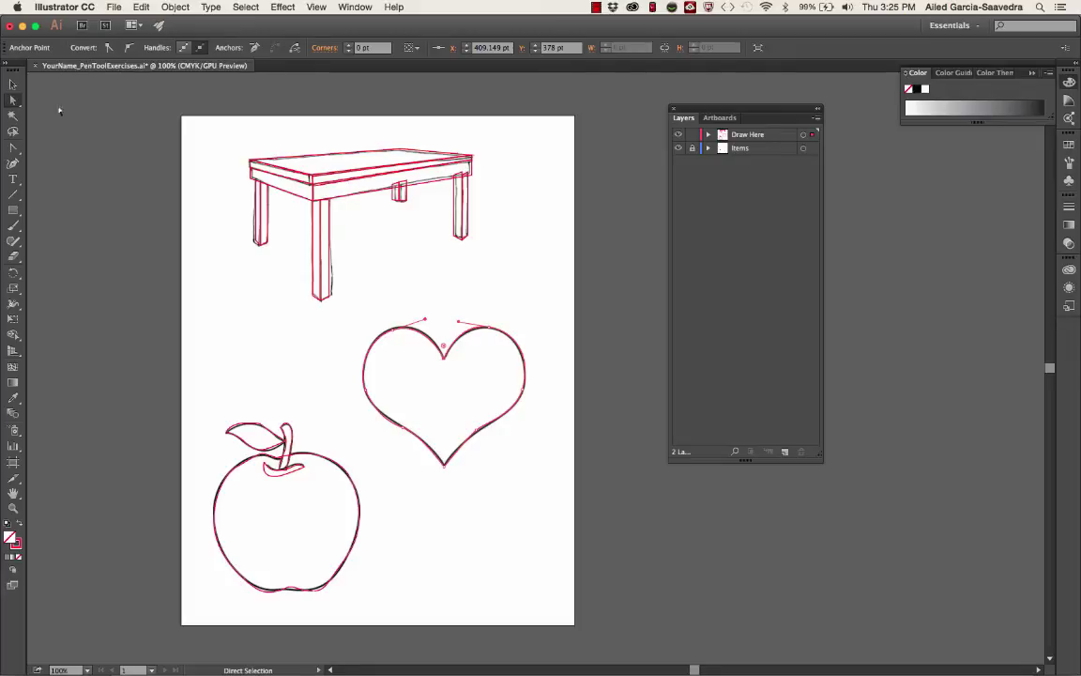
left_click(12, 149)
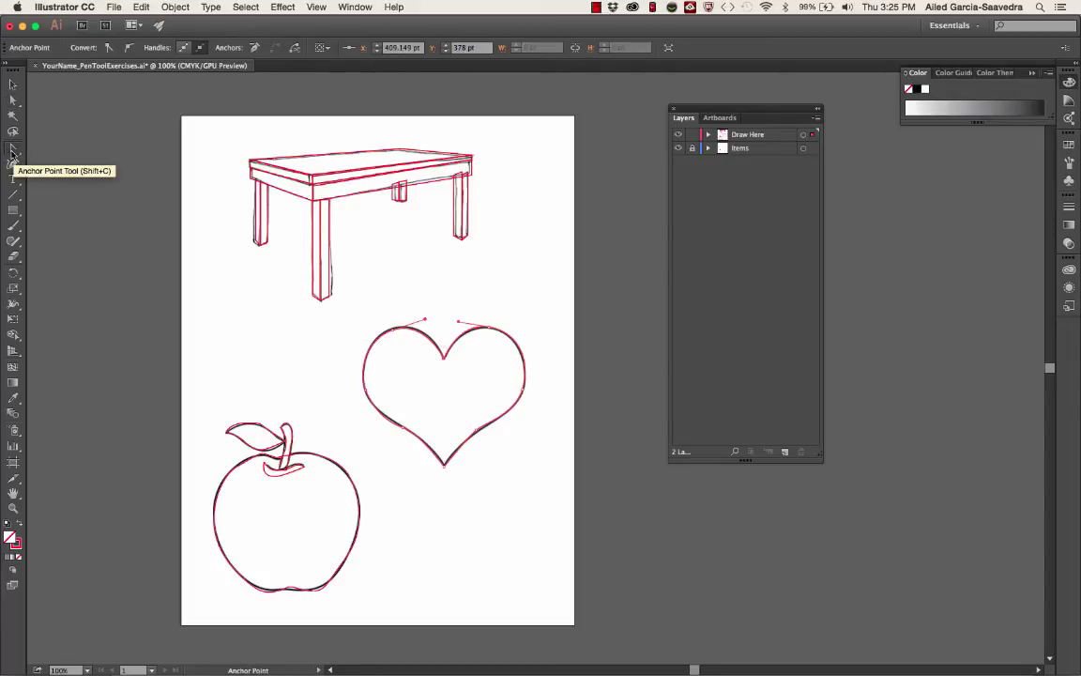
left_click(12, 150)
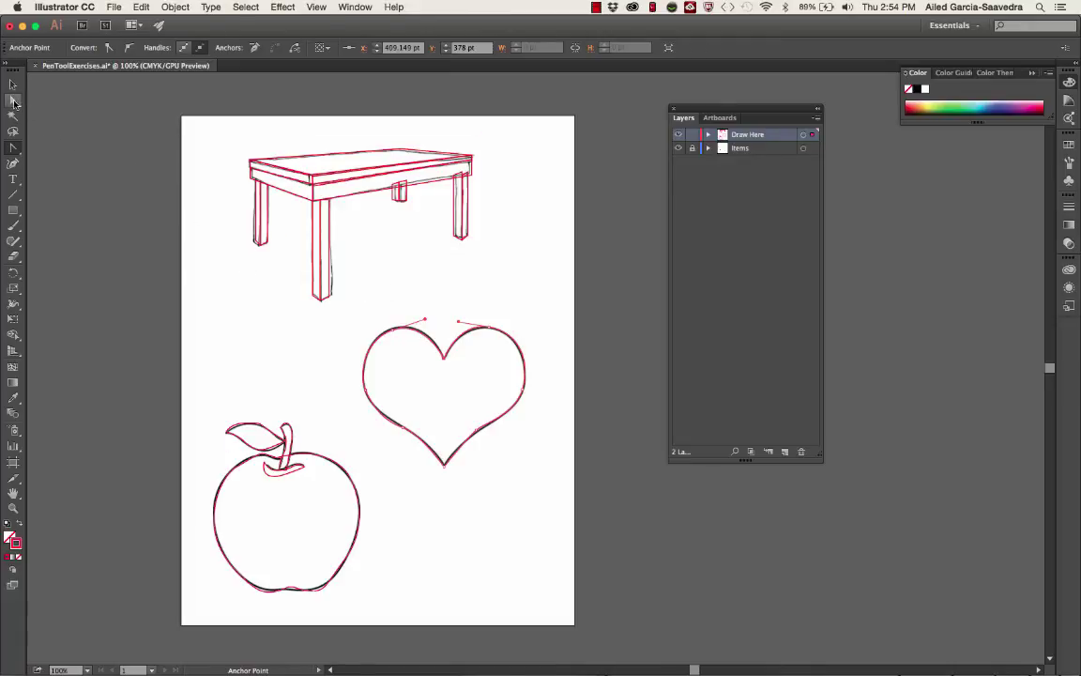
left_click(14, 100)
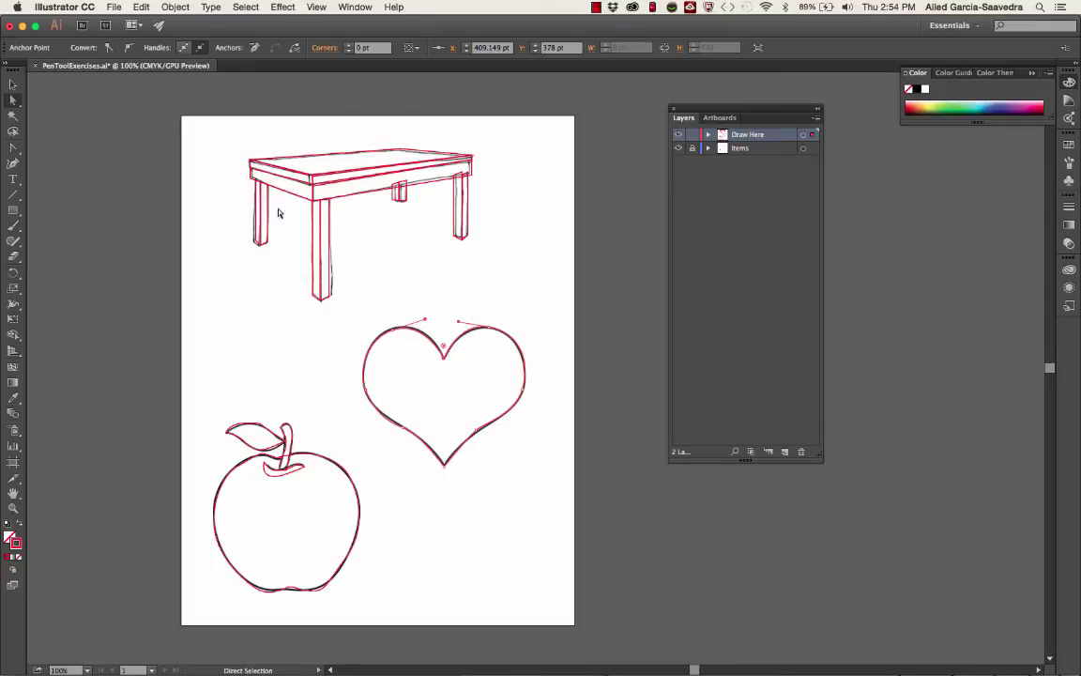
left_click(395, 262)
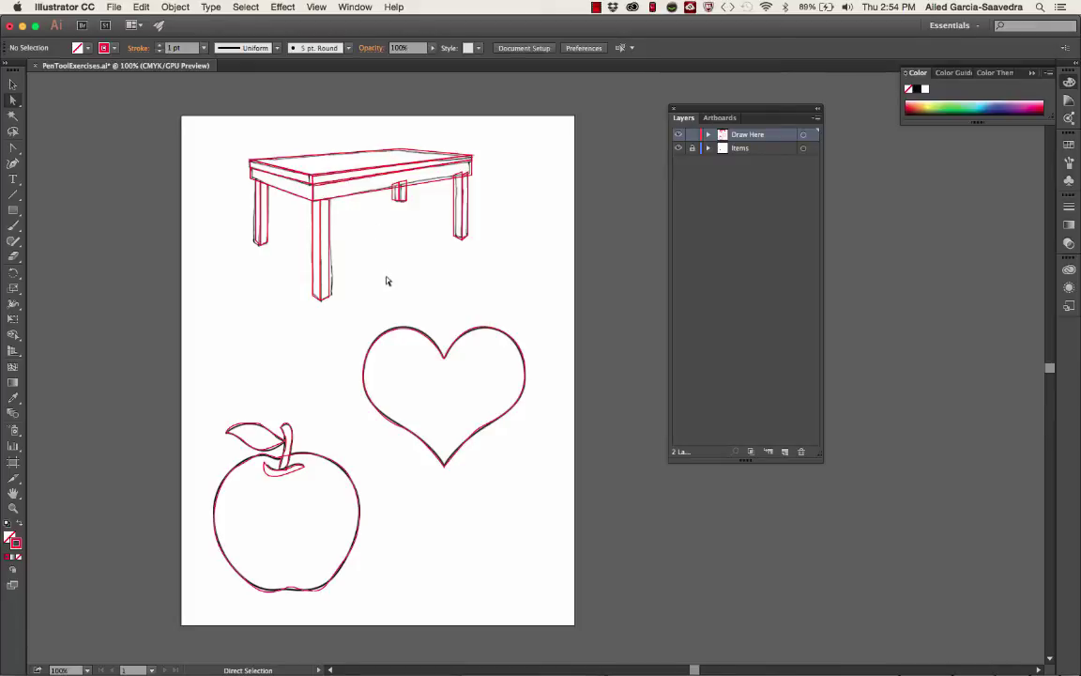
- Draw four separate lines with the Line Segment tool, meeting end to end as a quadrilateral between the table and the apple
left_click(11, 195)
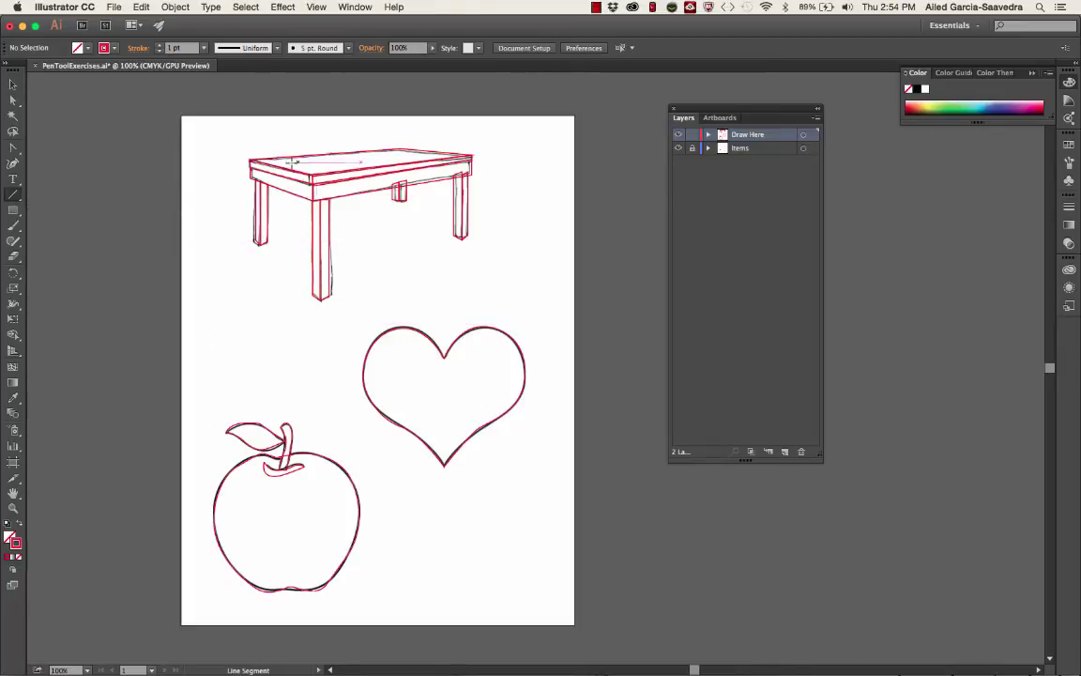
mouse_move(197, 335)
left_mouse_down()
mouse_move(307, 305)
mouse_move(293, 307)
left_mouse_up()
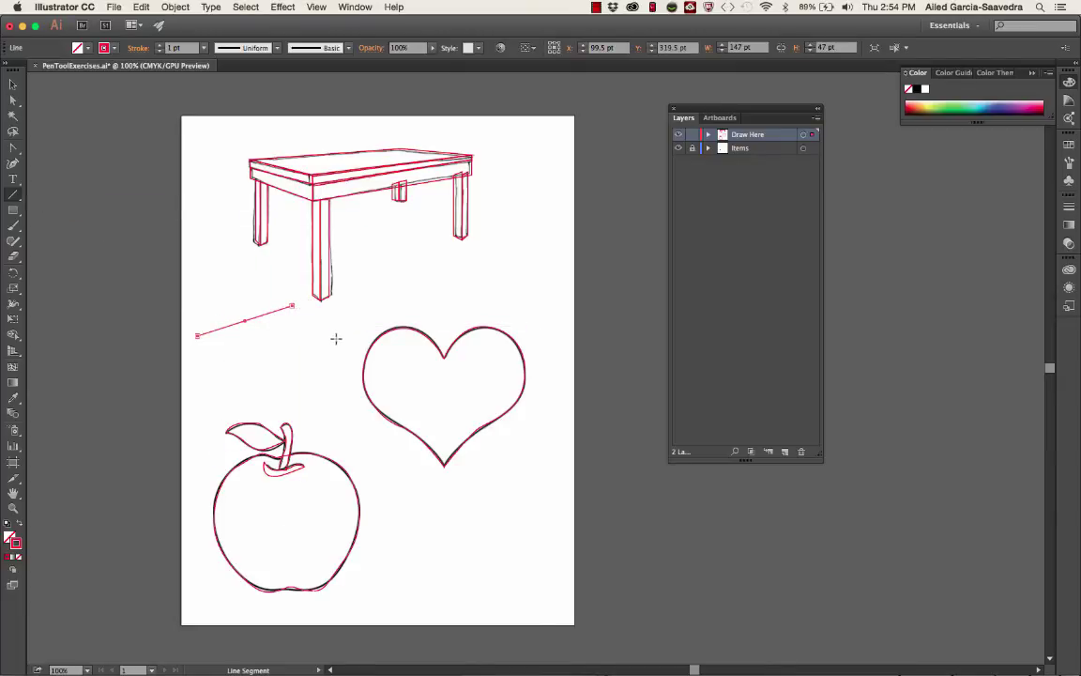
mouse_move(292, 306)
left_mouse_down()
mouse_move(330, 333)
mouse_move(292, 307)
left_mouse_up()
left_click_drag(360, 340, 294, 306)
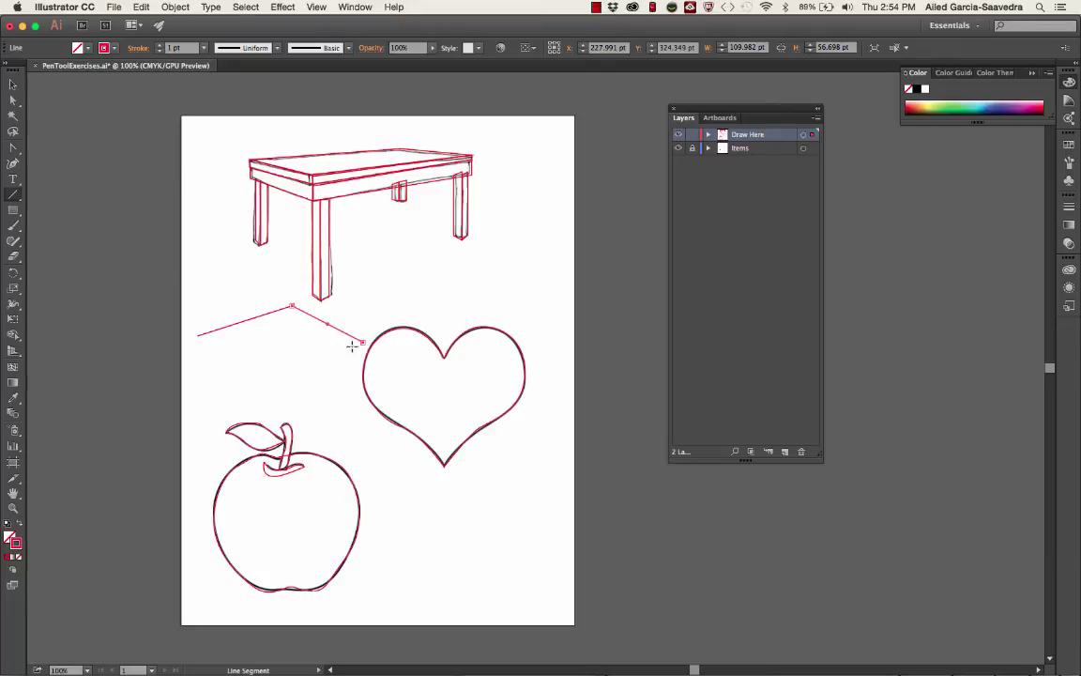
left_click_drag(232, 398, 363, 340)
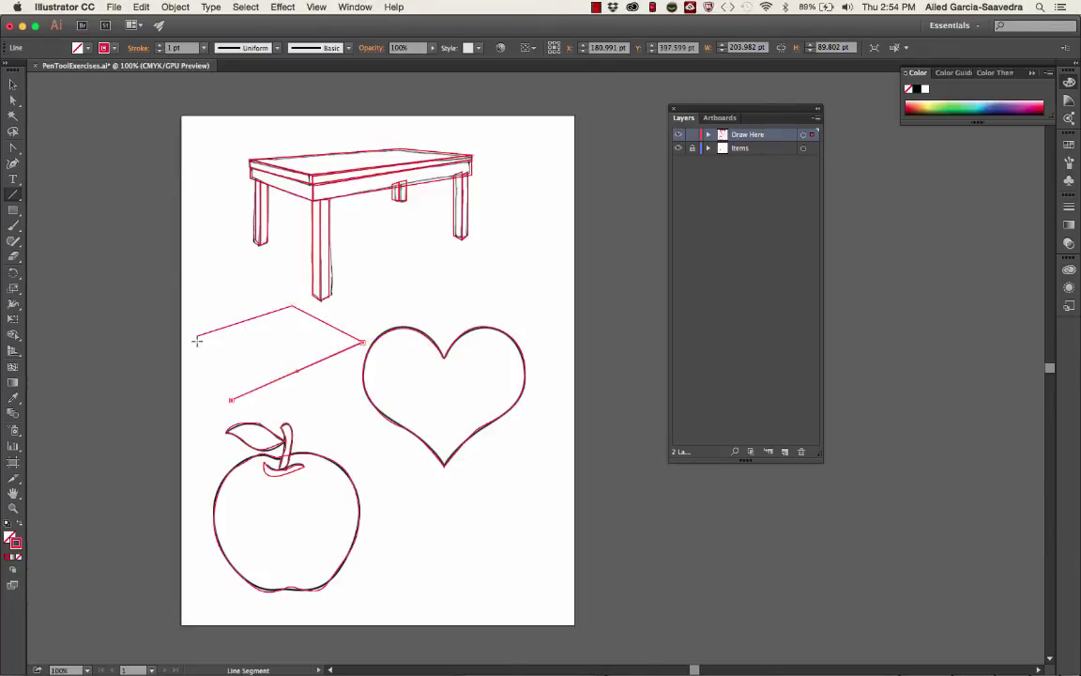
left_click_drag(198, 336, 232, 398)
- Select individual sides of the quadrilateral to examine whether its four lines are separate objects
left_click(12, 84)
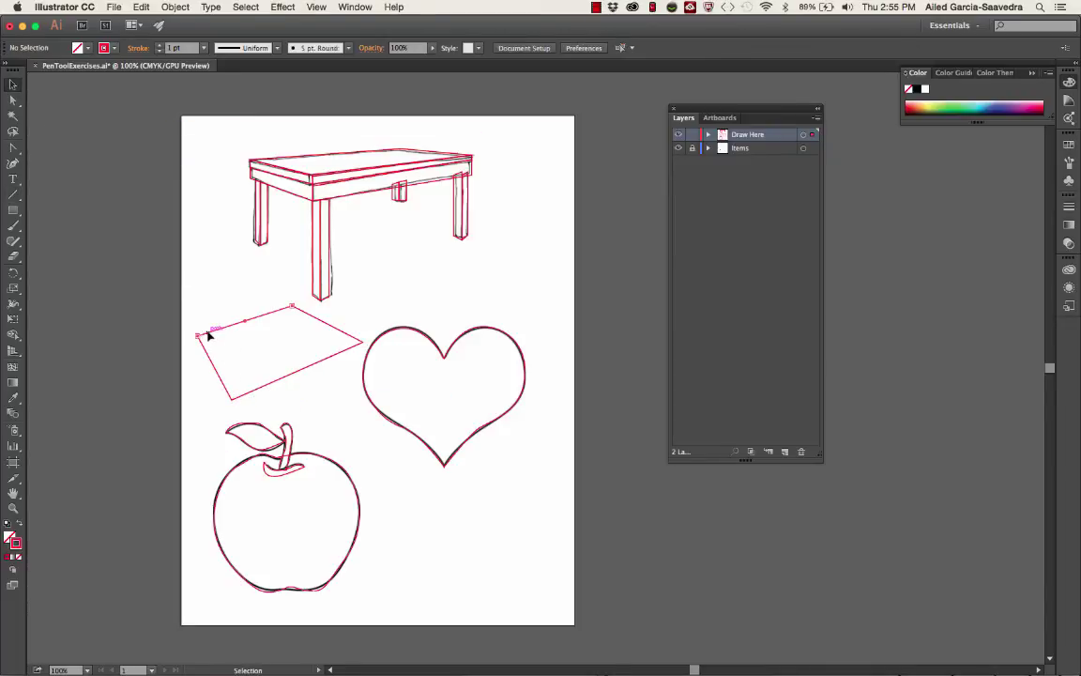
left_click(322, 315)
left_click(328, 325)
left_click(328, 343)
left_click(326, 359)
left_click(232, 284)
- Fill the table's top surface with brown 5B4839 and deselect it
left_click(317, 160)
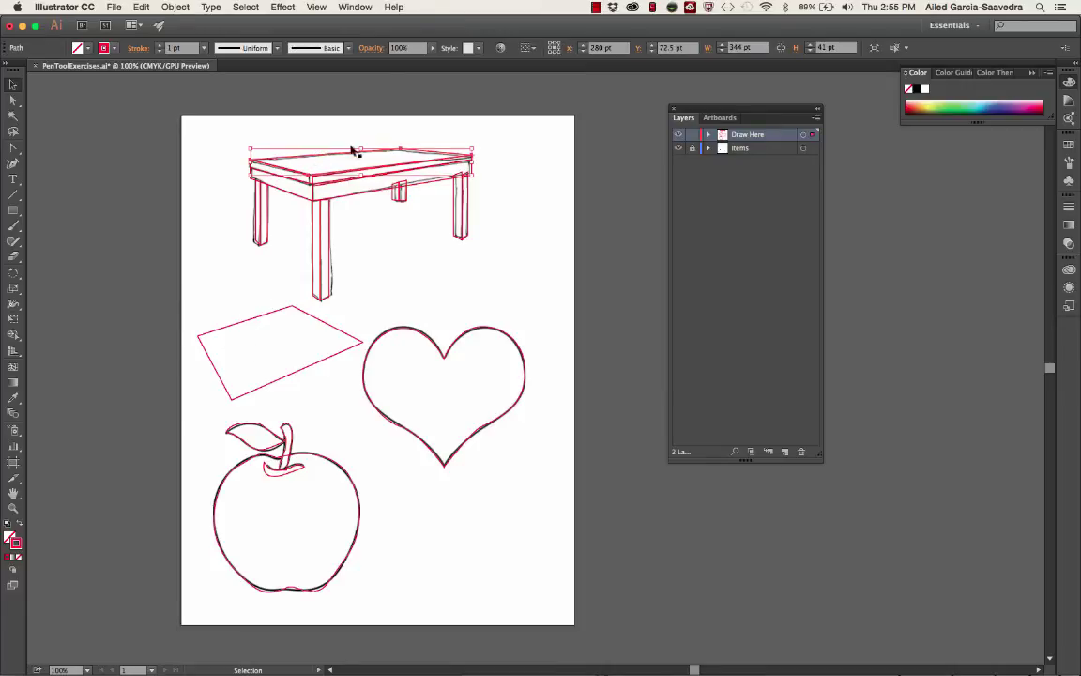
double_click(10, 537)
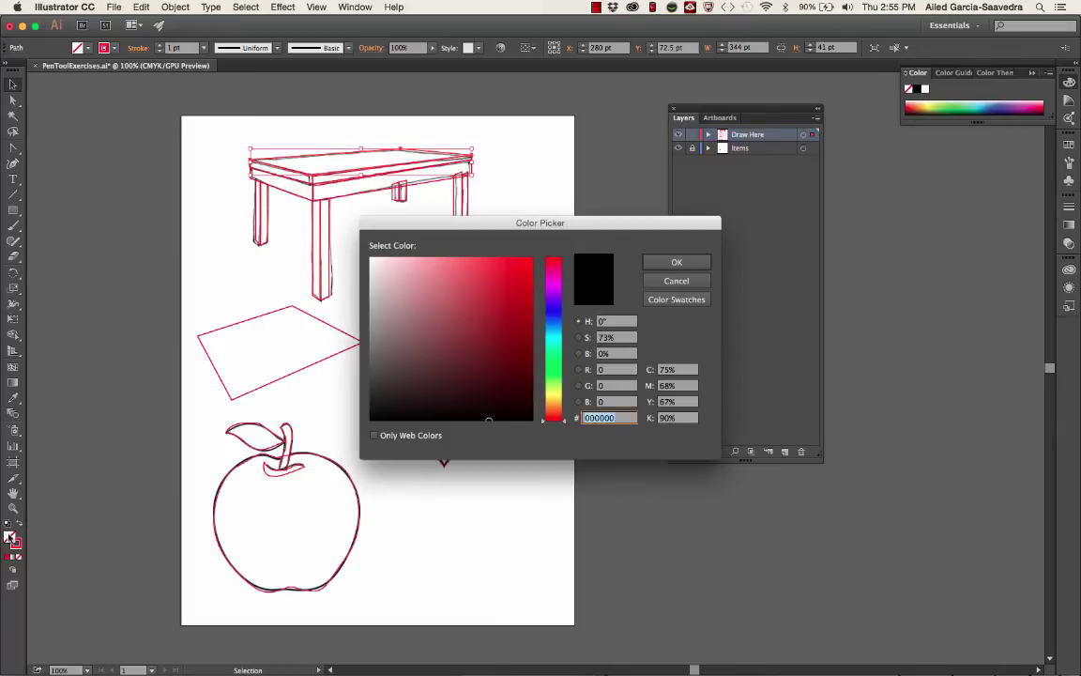
left_click(421, 345)
left_click(552, 411)
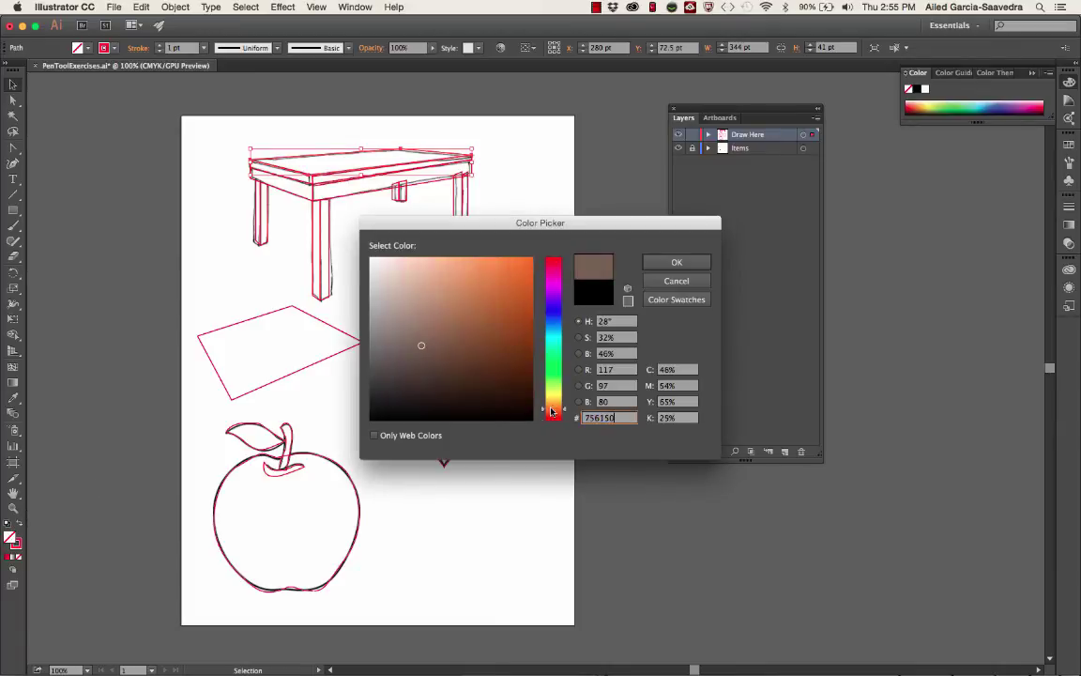
left_click(431, 361)
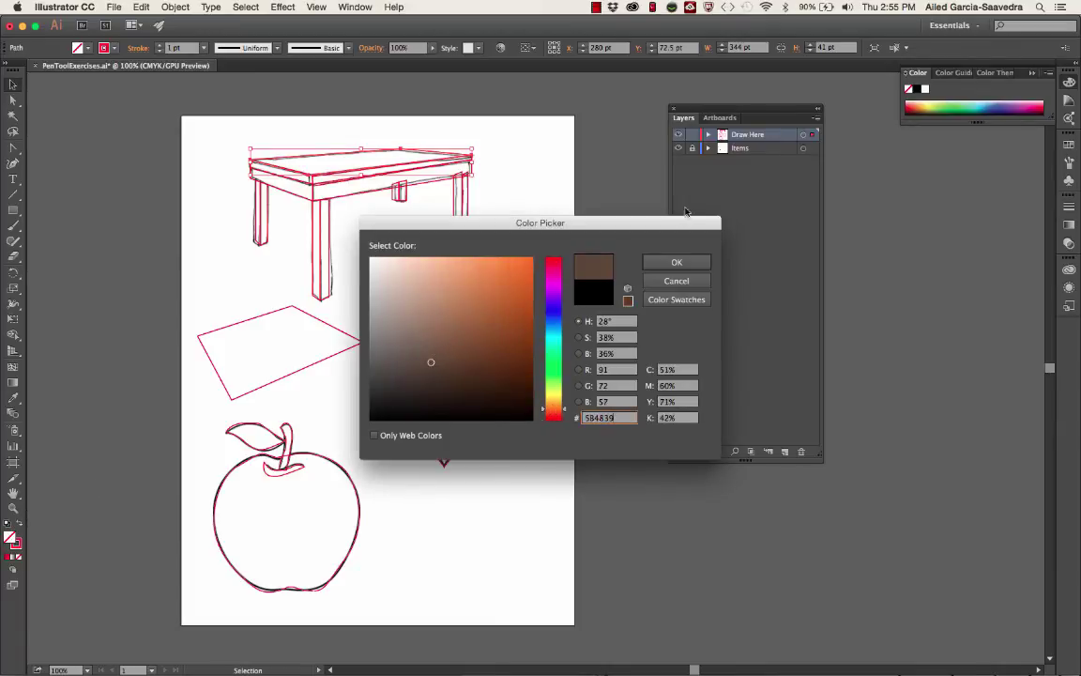
left_click(667, 261)
left_click(490, 157)
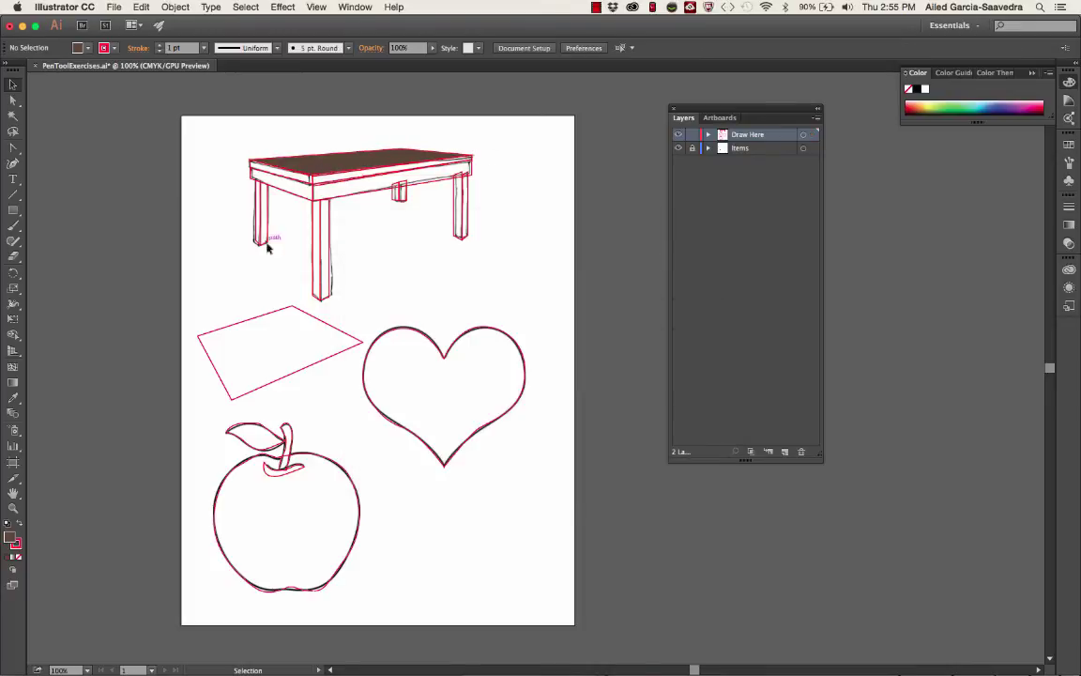
- Try to fill the quadrilateral by giving its upper-left line a dark olive fill, 49431F
left_click(236, 323)
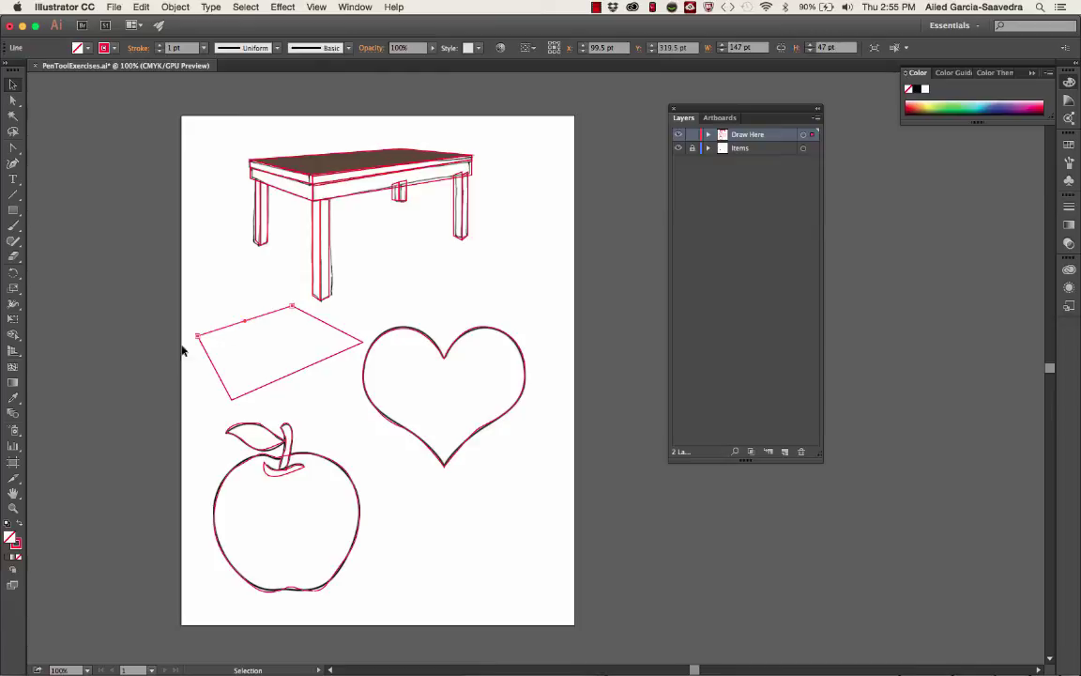
double_click(12, 538)
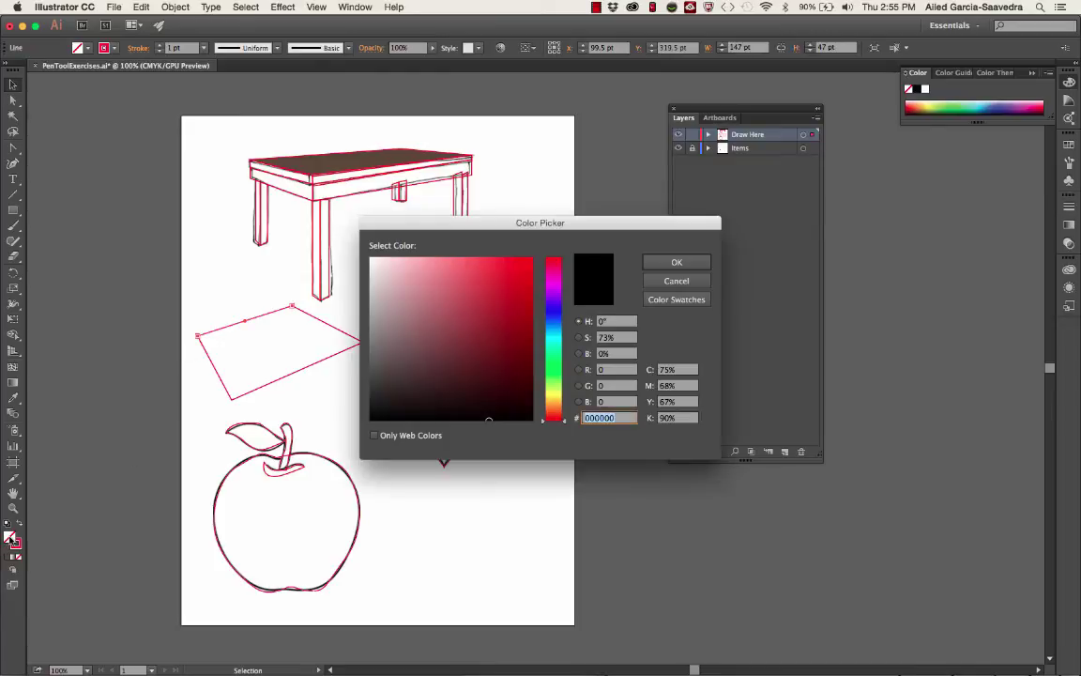
left_click(402, 363)
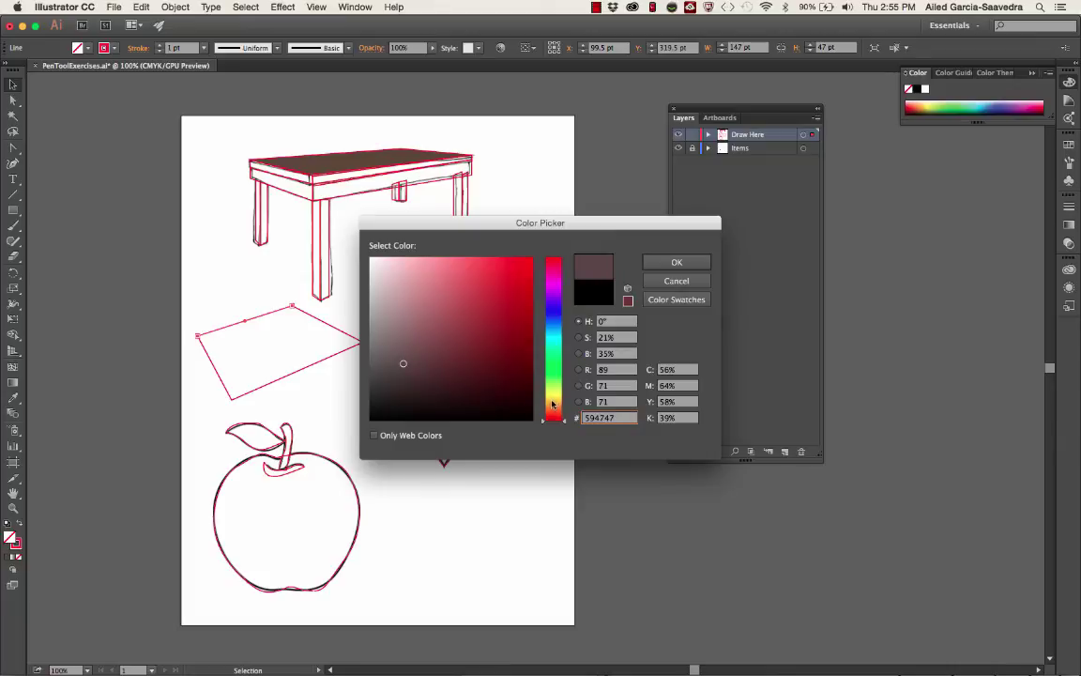
left_click_drag(552, 403, 552, 398)
left_click_drag(468, 358, 463, 374)
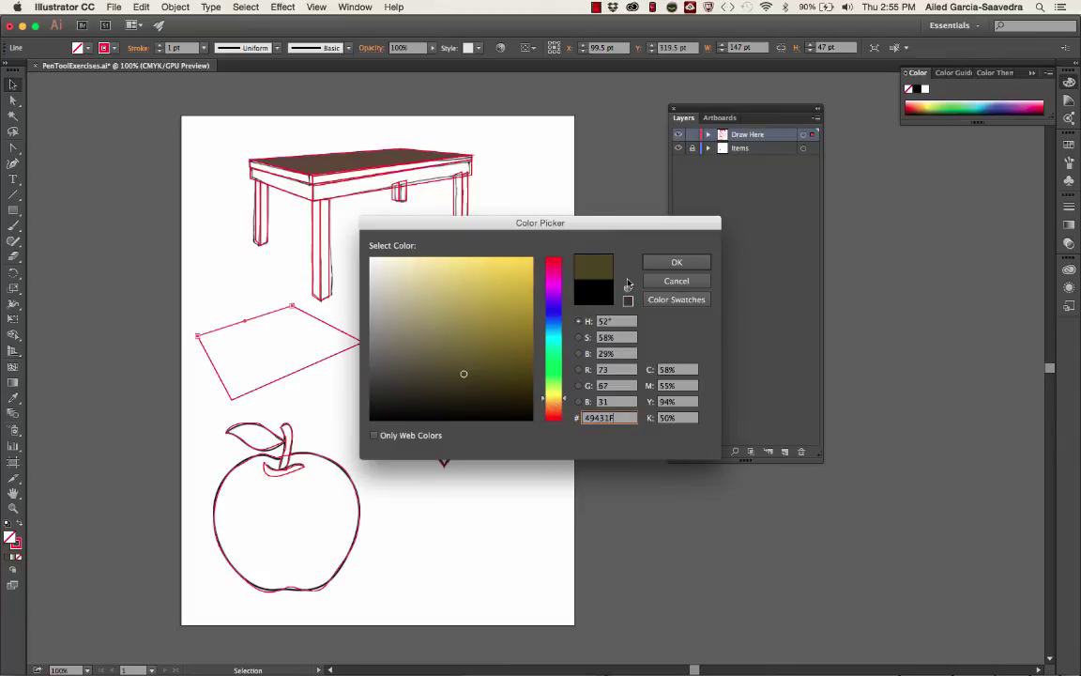
left_click(646, 265)
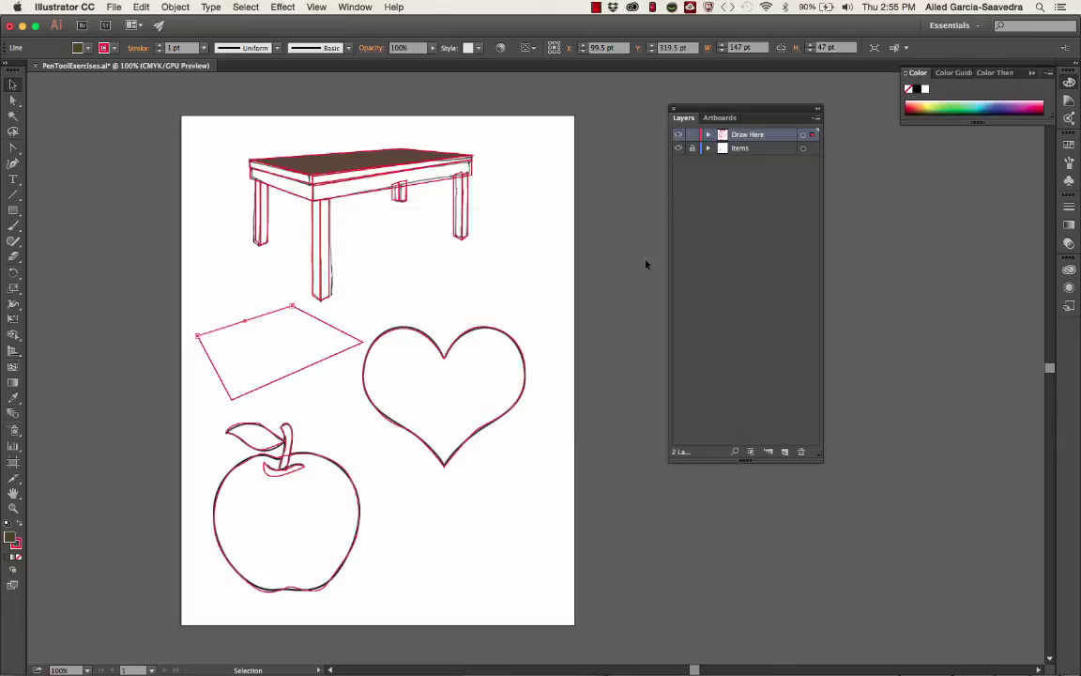
- Select all four lines of the quadrilateral together, give them a shared gray fill and clear the selection
left_click(232, 324)
left_click_drag(188, 320, 328, 390)
double_click(13, 540)
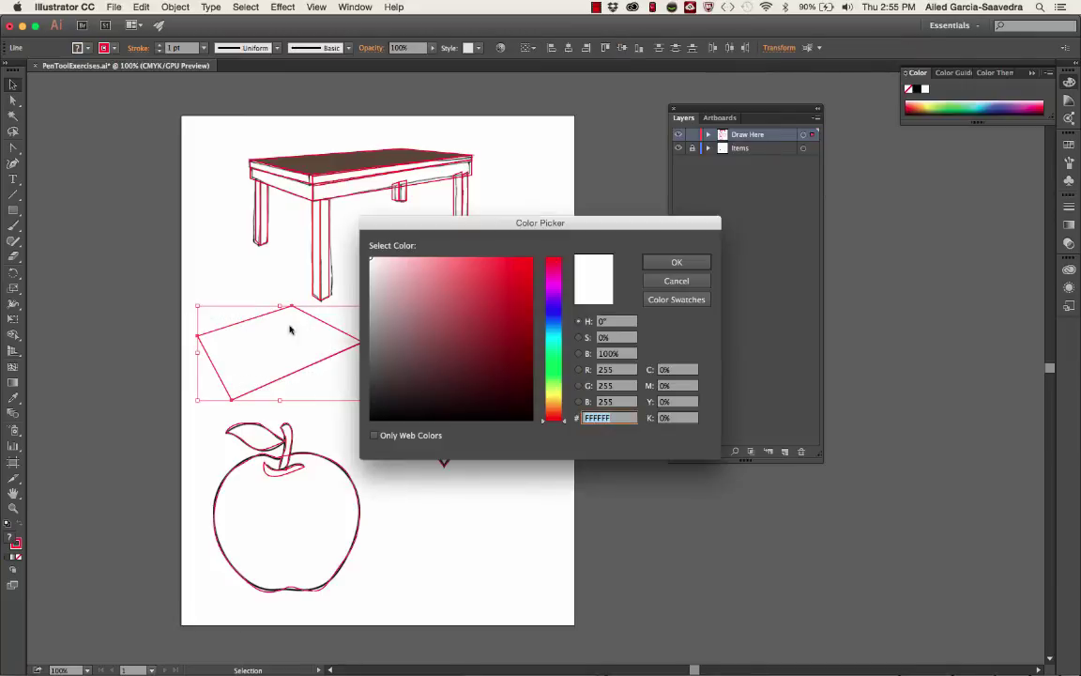
left_click(553, 397)
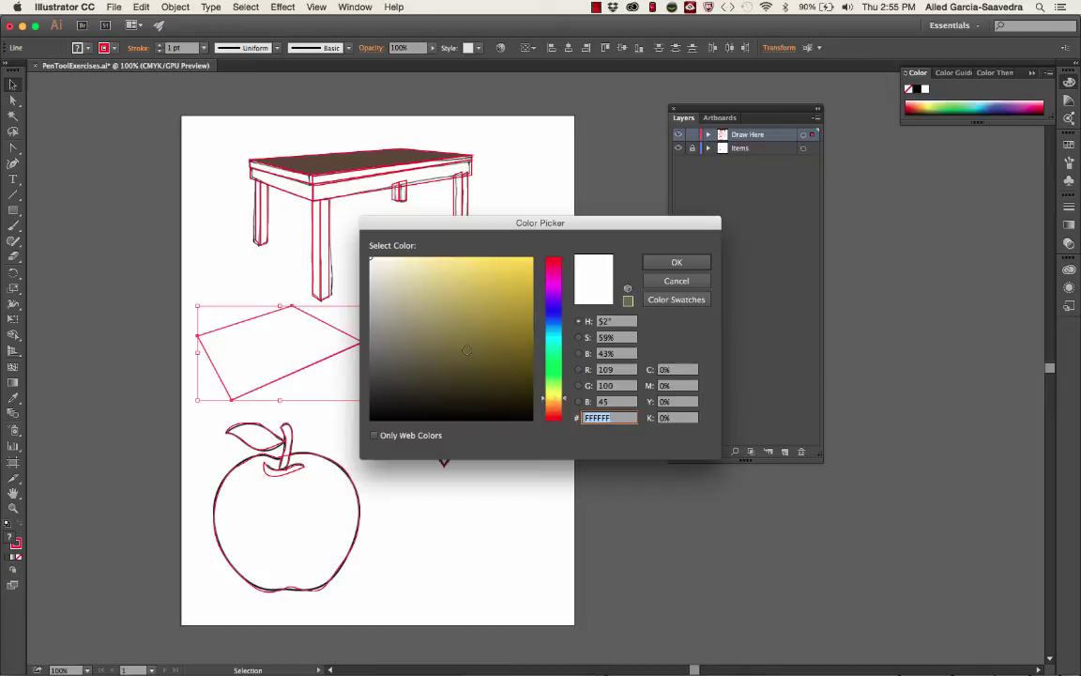
left_click(463, 329)
left_click(655, 264)
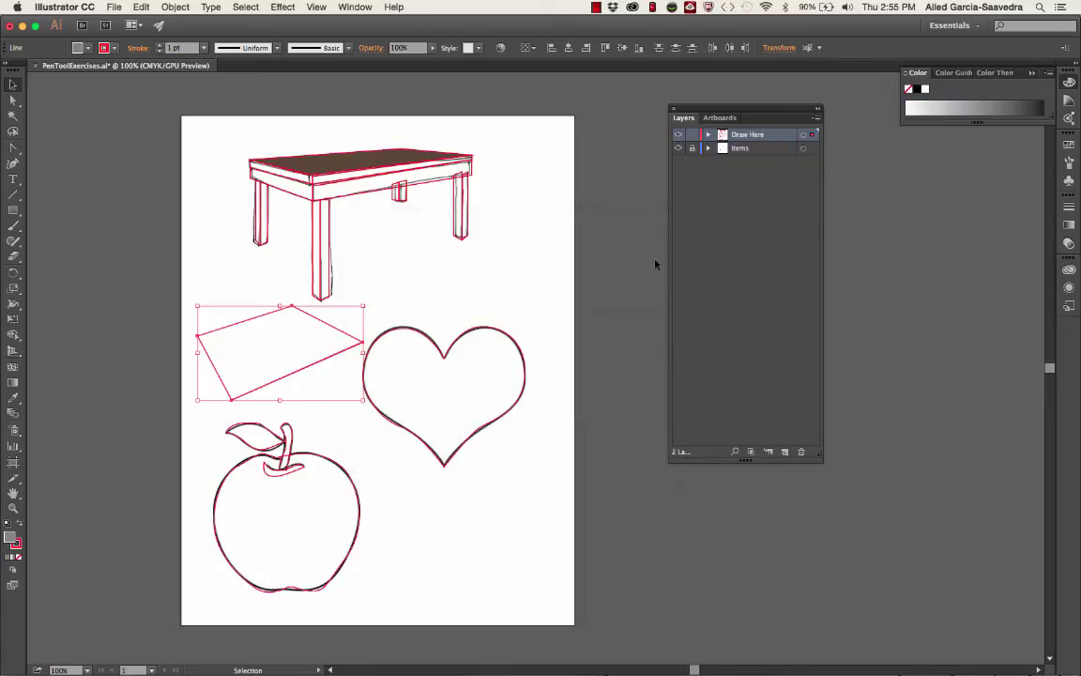
left_click(293, 325)
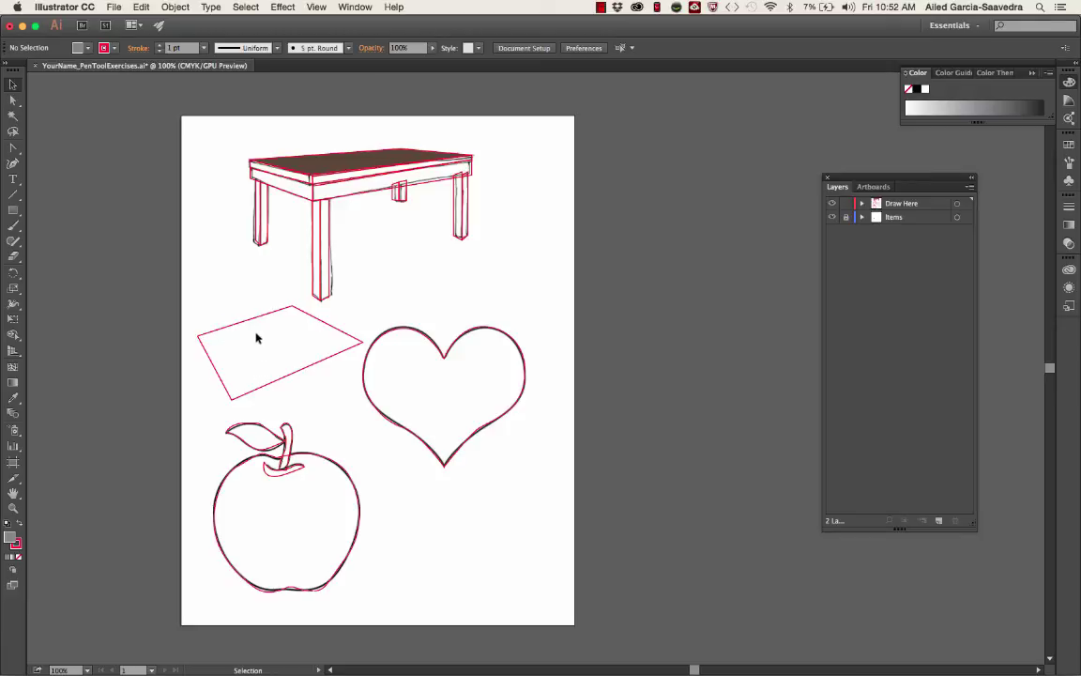
- Pull line ends slightly apart at the quadrilateral's top and left corners with Direct Selection, leaving small gaps
left_click(13, 100)
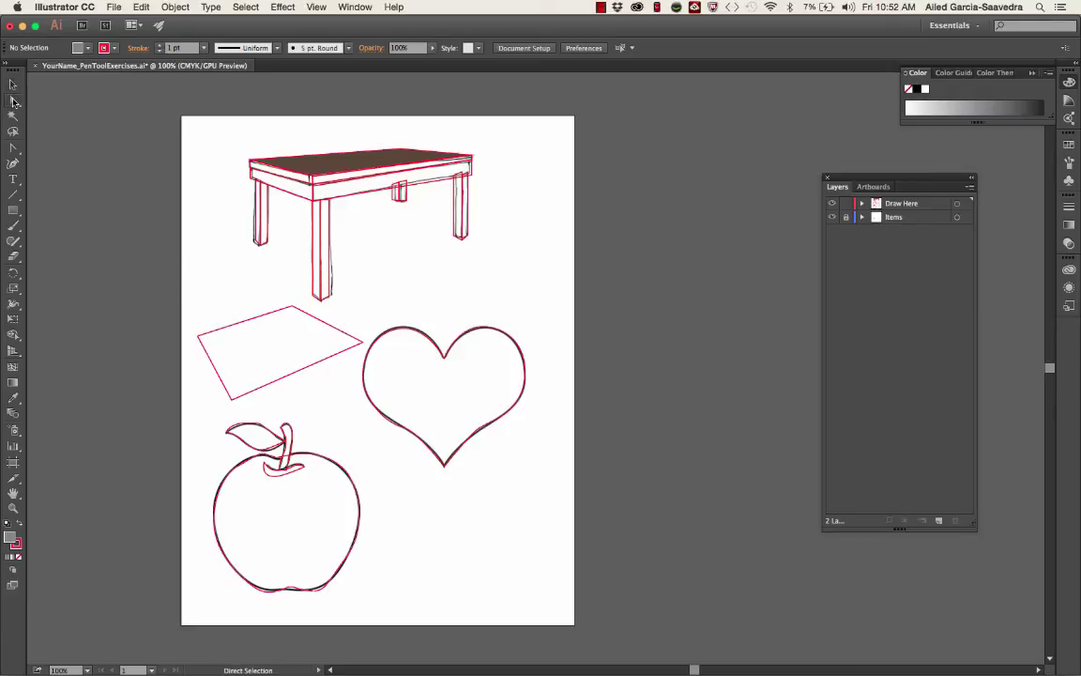
left_click(295, 306)
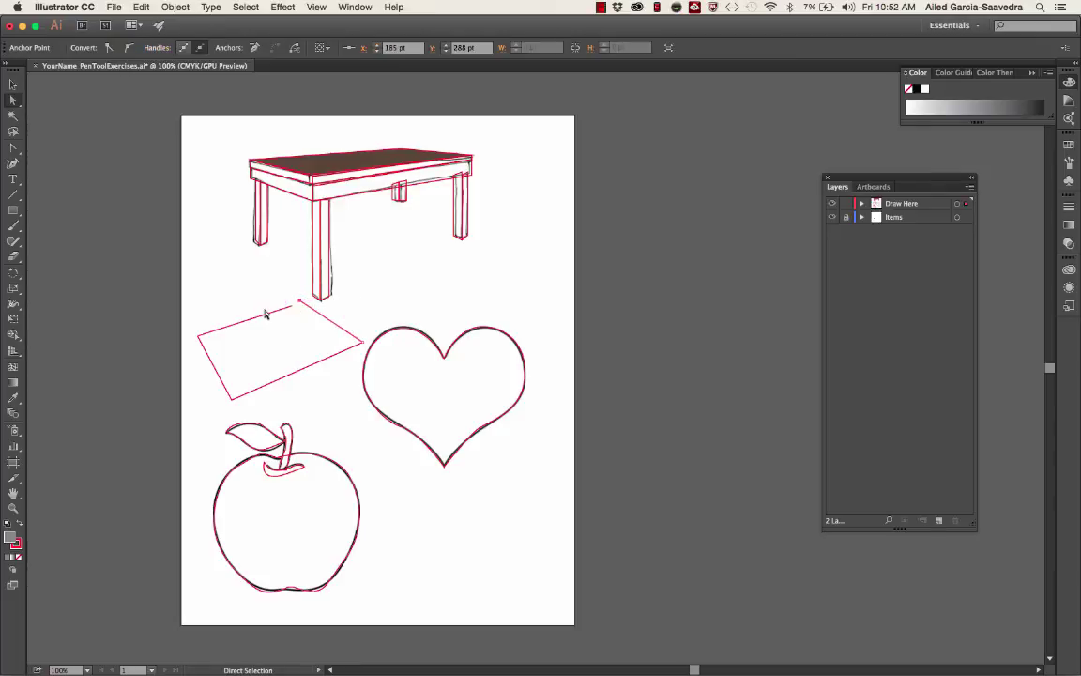
left_click_drag(197, 336, 191, 342)
left_click(277, 327)
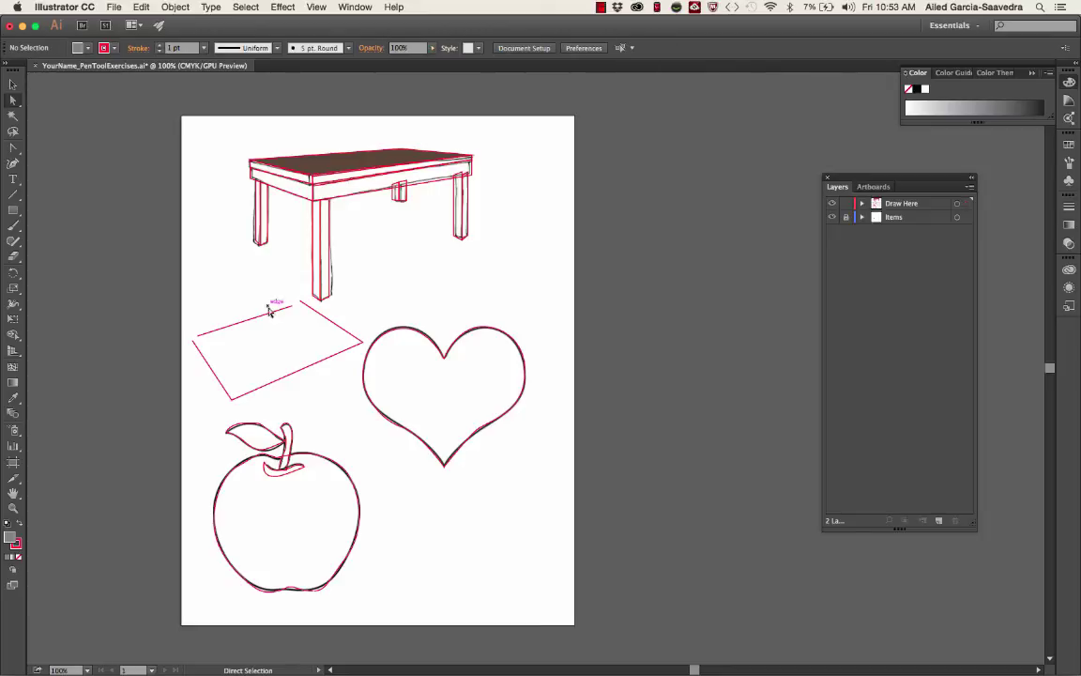
- Connect the separated line ends at the quadrilateral's left corner with the Pen tool
left_click_drag(13, 147, 56, 178)
key("p")
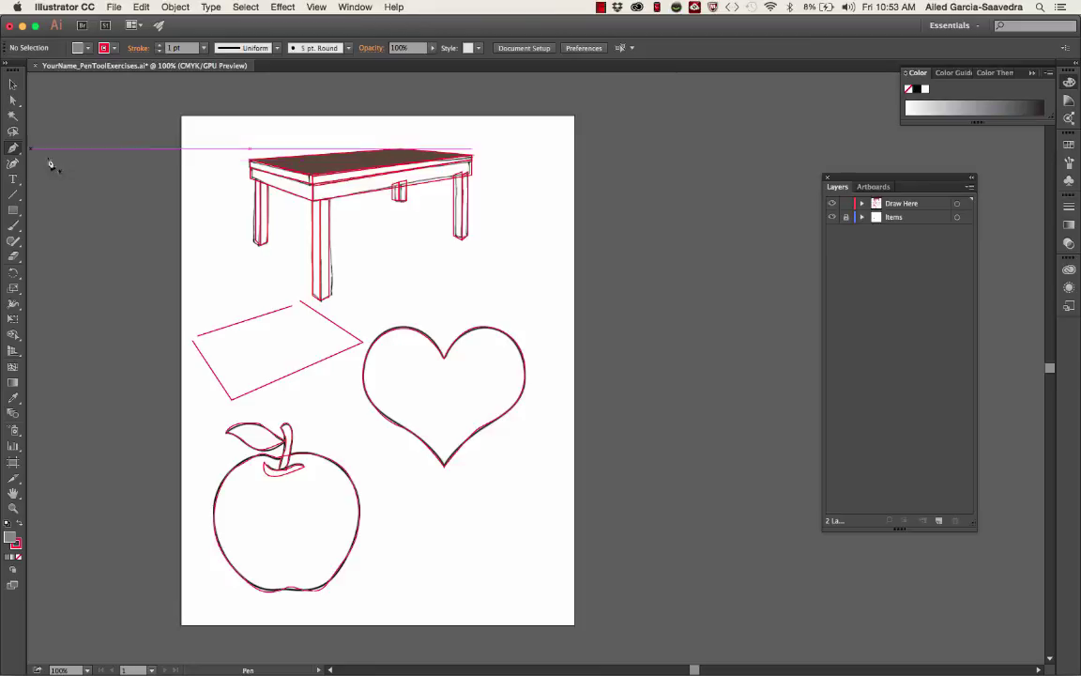
left_click(200, 341)
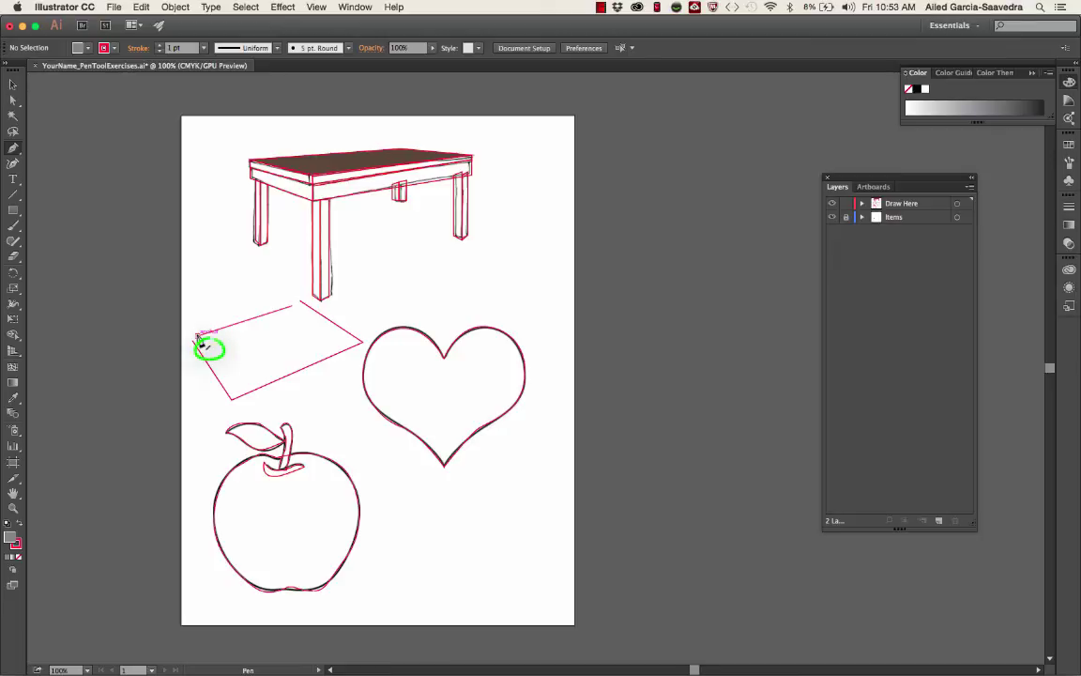
left_click(197, 336)
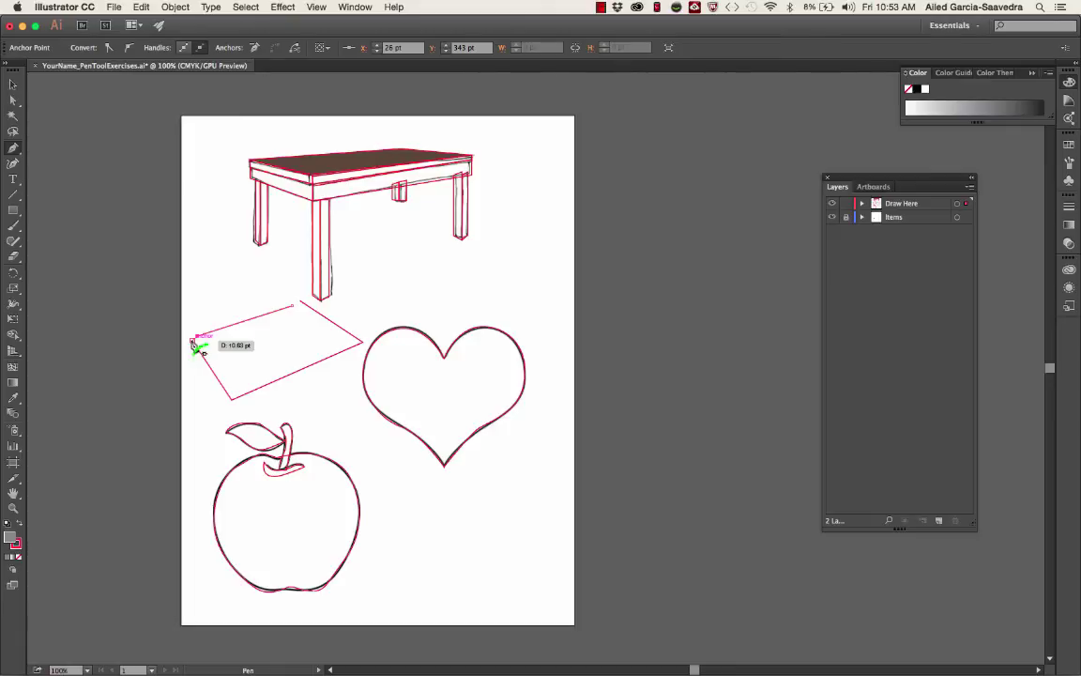
left_click(202, 352)
left_click(193, 344)
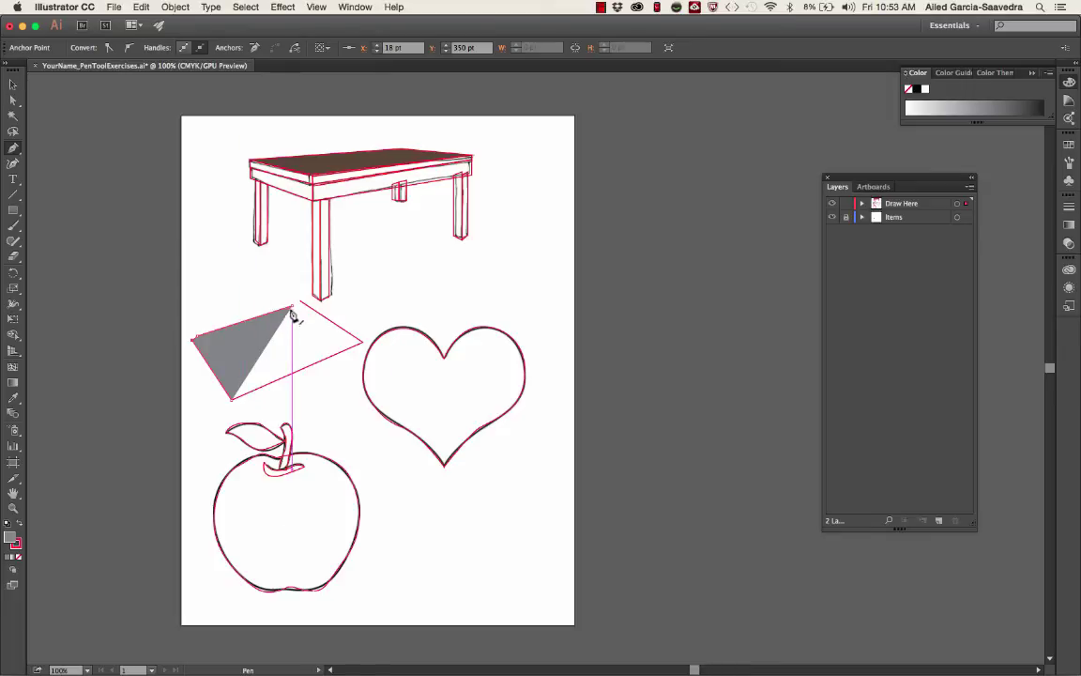
- Bridge the gap at the quadrilateral's top corner with the Pen tool, link the bottom corner and clear the selection
left_click_drag(294, 310, 306, 304)
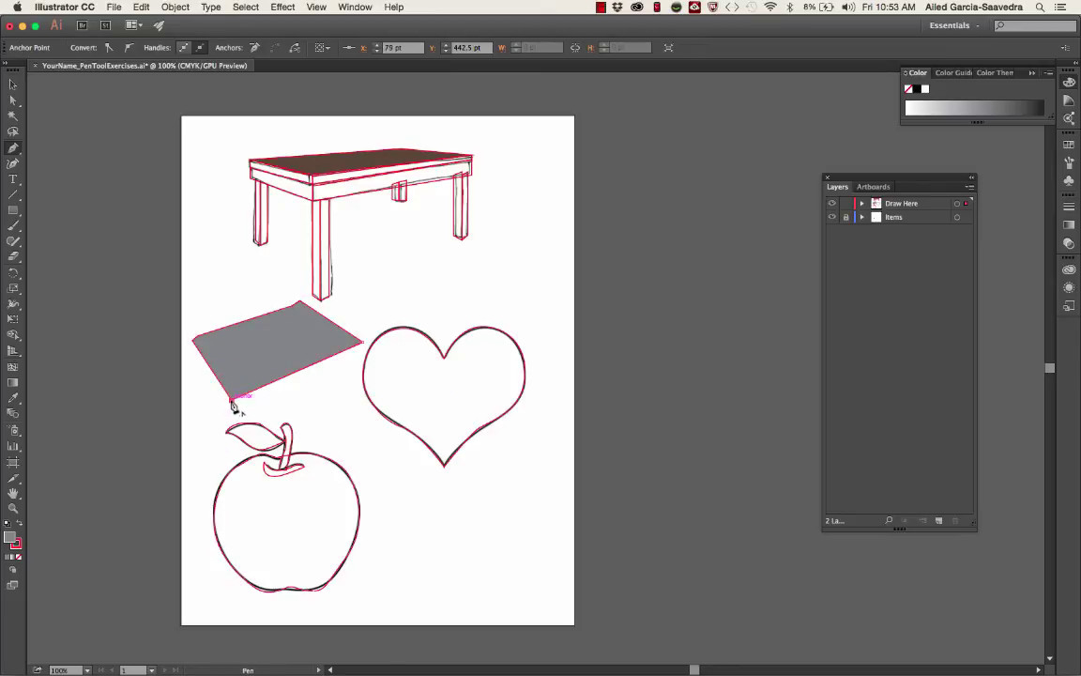
left_click_drag(232, 401, 14, 90)
left_click(13, 85)
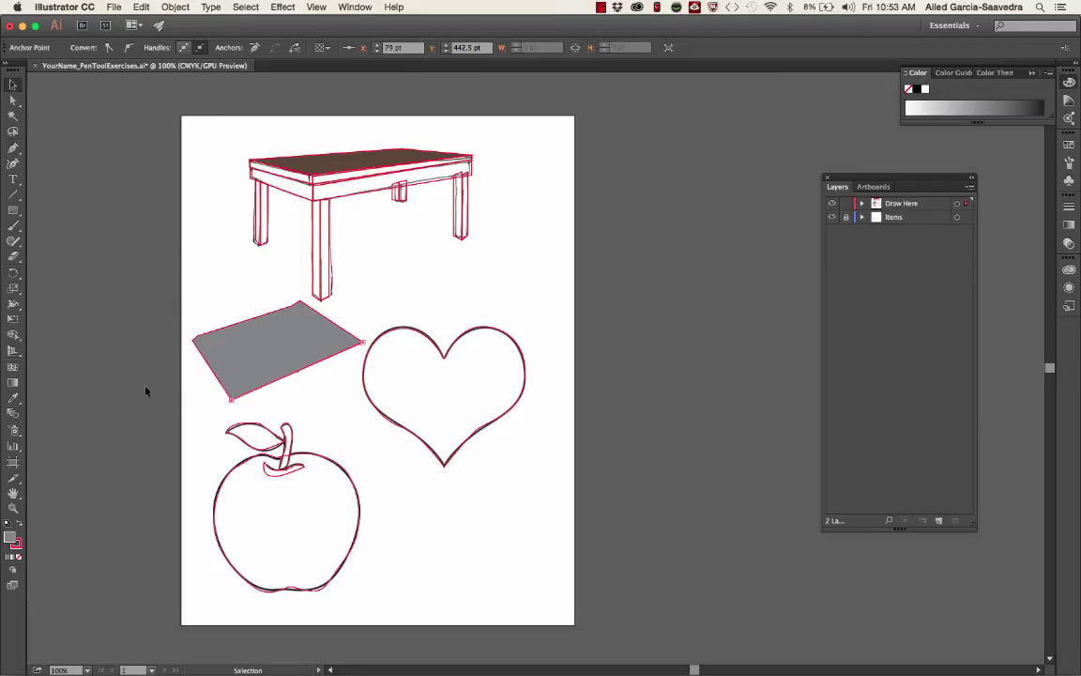
left_click(197, 408)
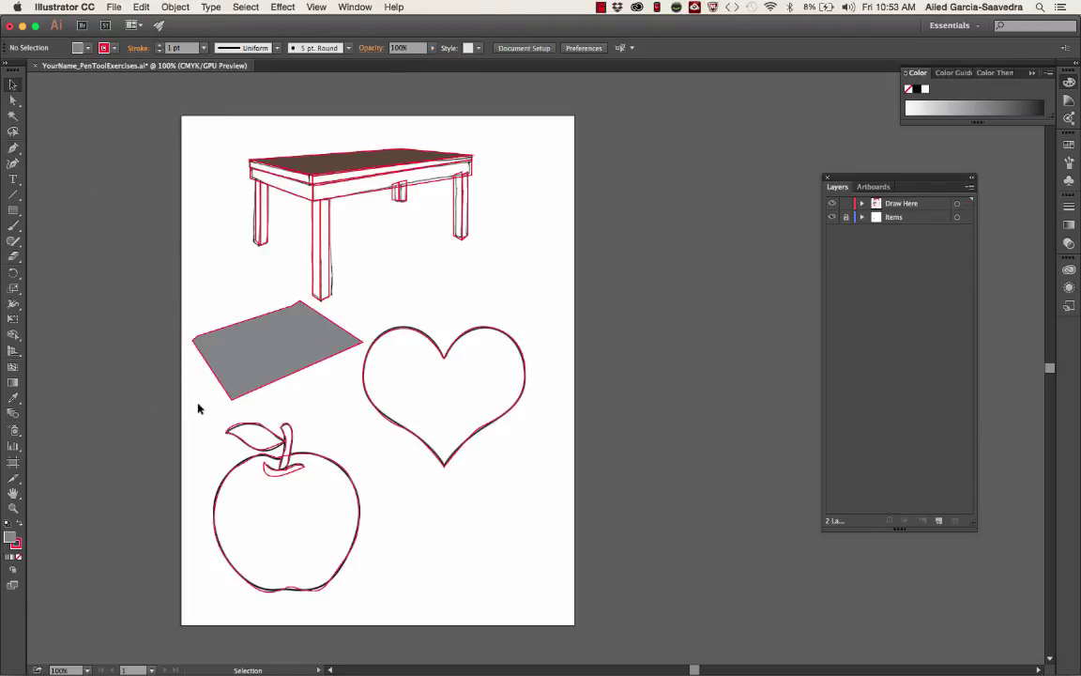
- Pull the lower line's end slightly off the quadrilateral's bottom corner, then join the separated ends there with the Pen tool
key("super+equal")
key("super+equal")
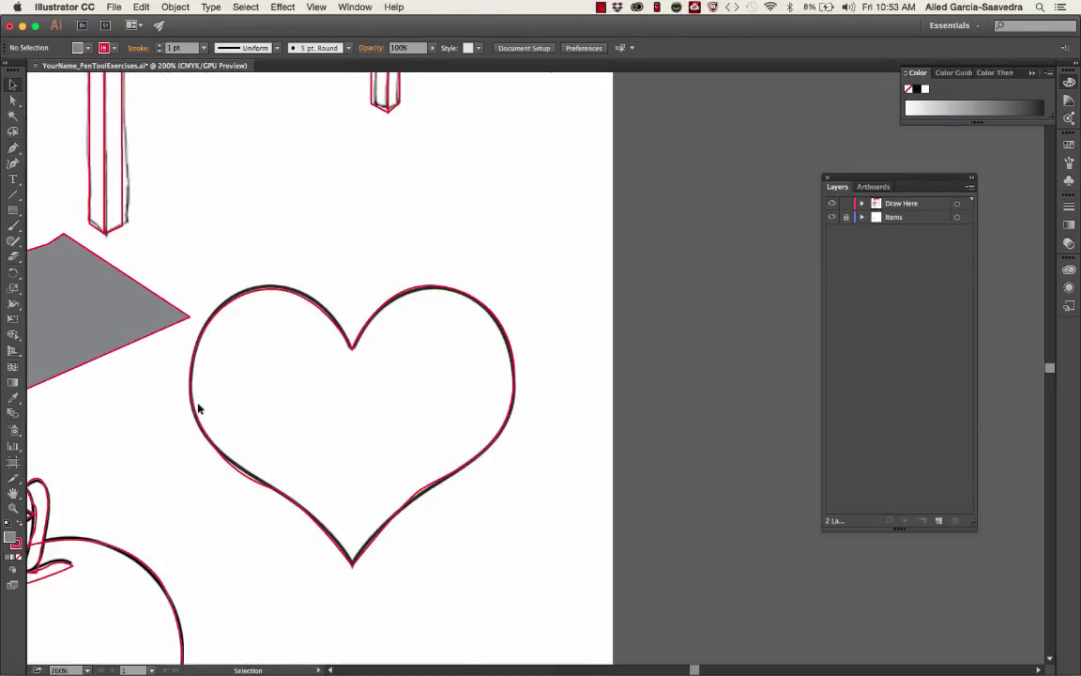
scroll(198, 410, "left", 5)
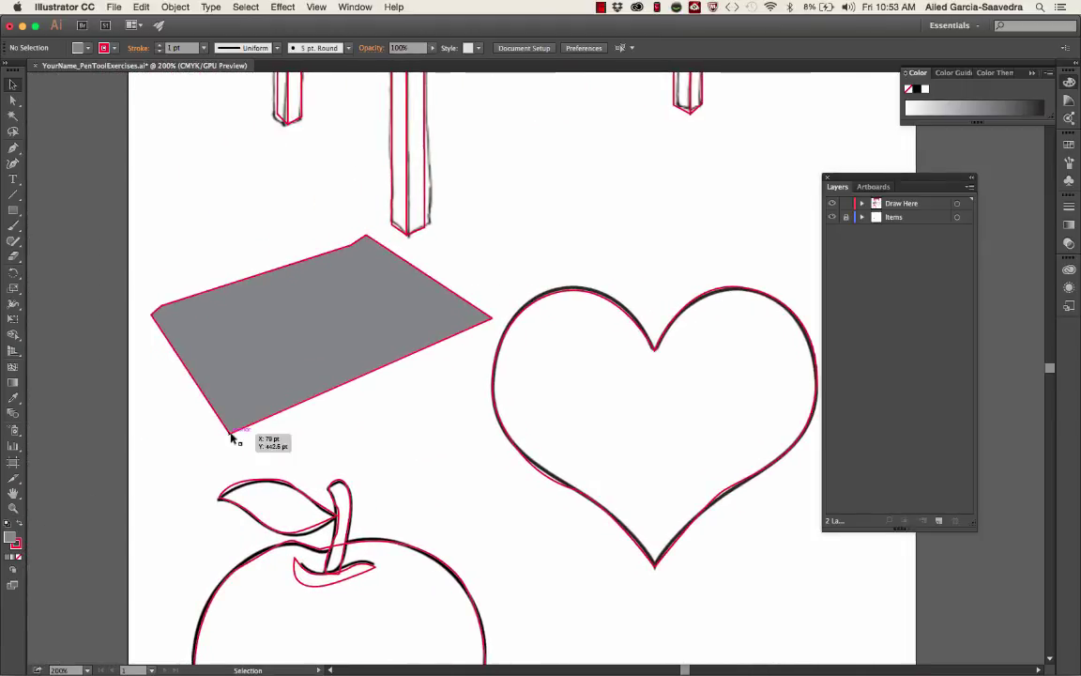
left_click(232, 435)
left_click_drag(232, 435, 233, 435)
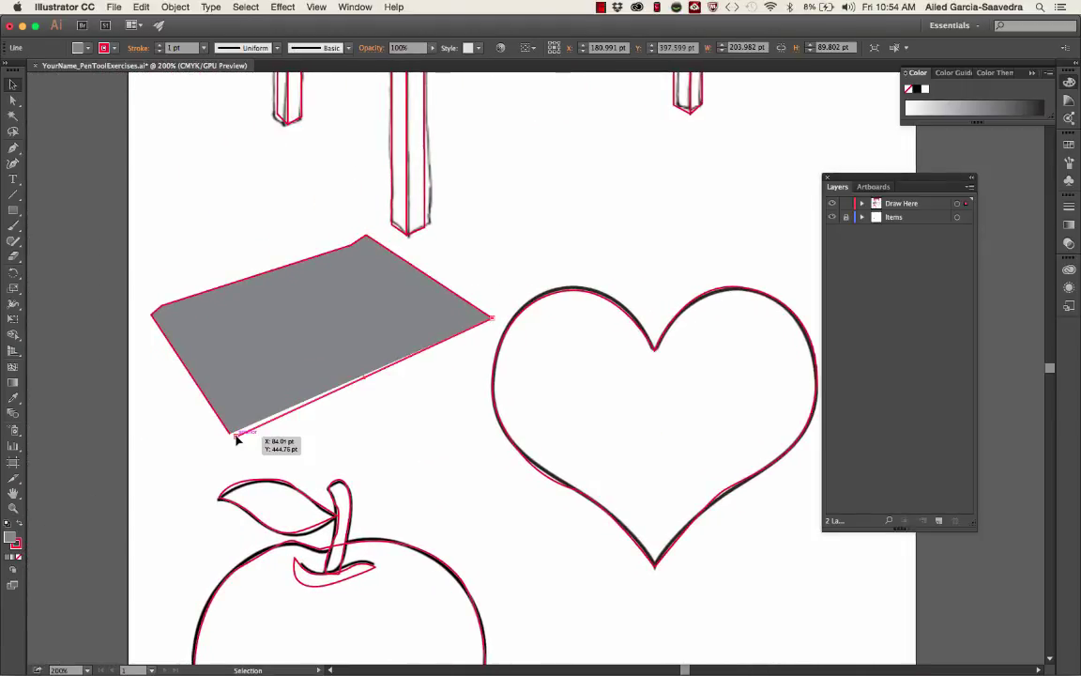
left_click(13, 147)
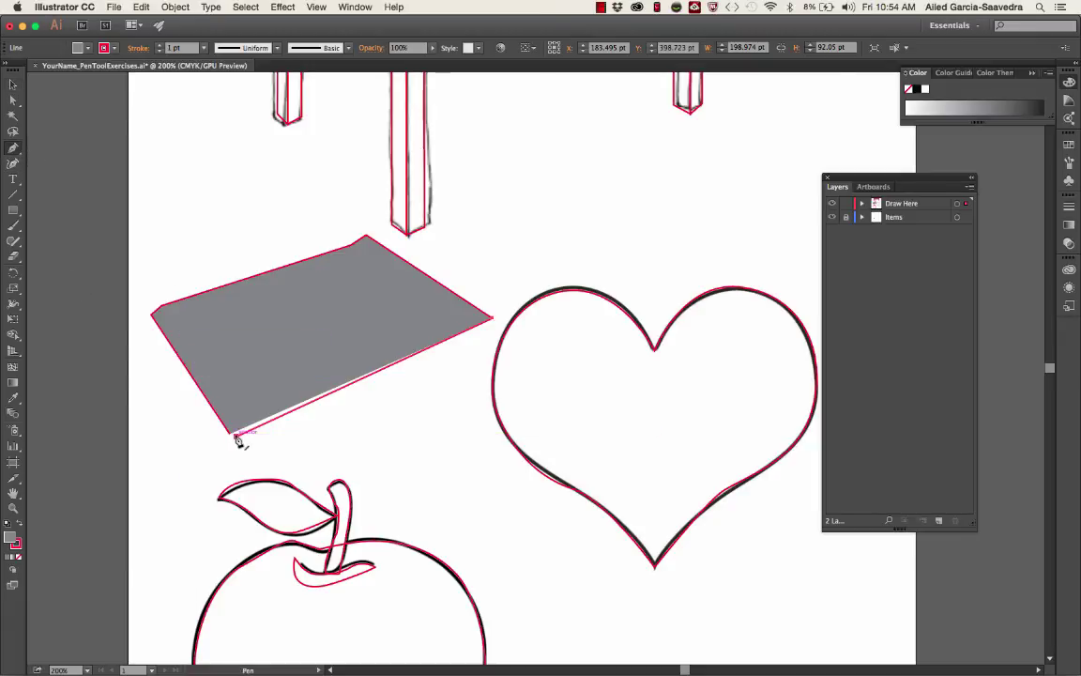
left_click_drag(238, 440, 234, 442)
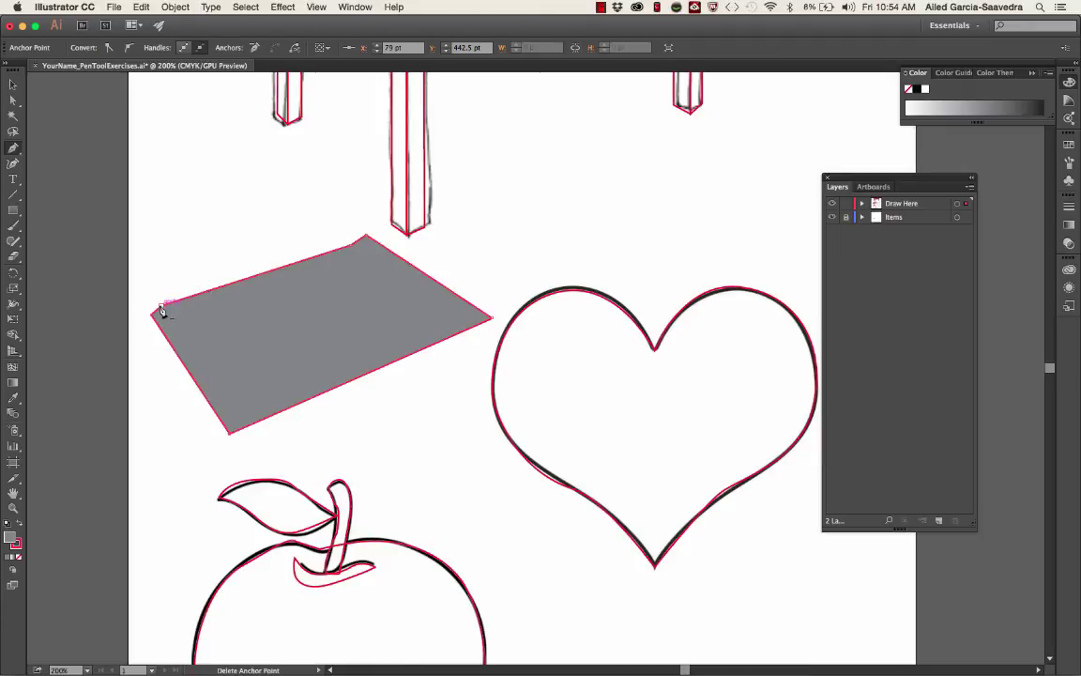
- Delete the extra anchor points at the gray quadrilateral's left and top corners with the Pen tool, and clear the selection
left_click(154, 318)
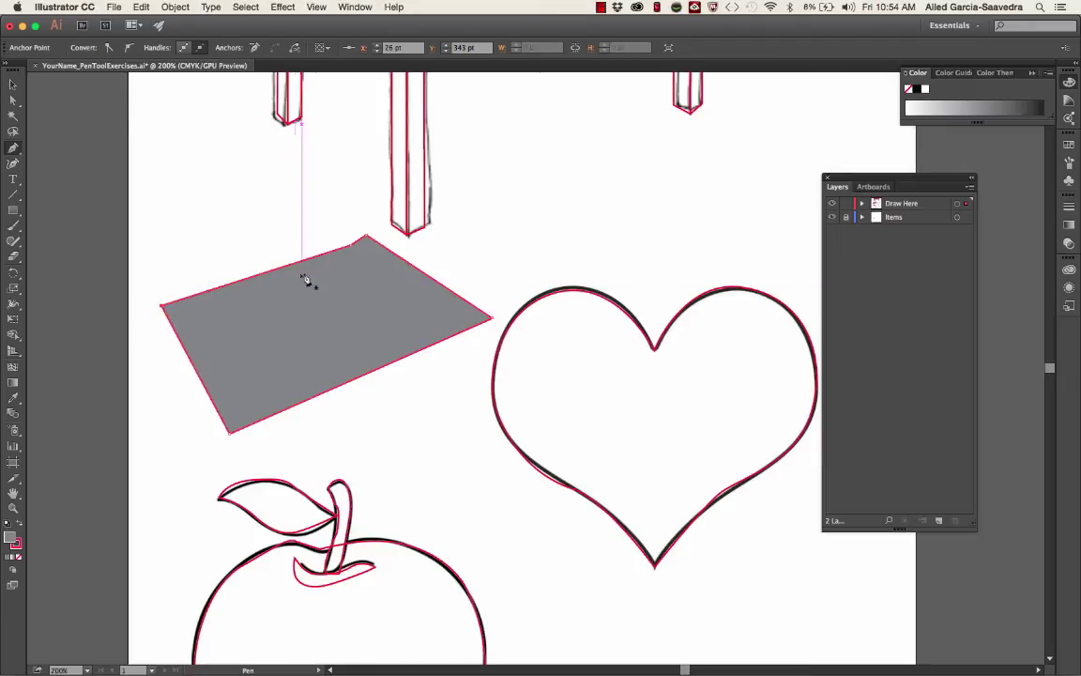
left_click(354, 247)
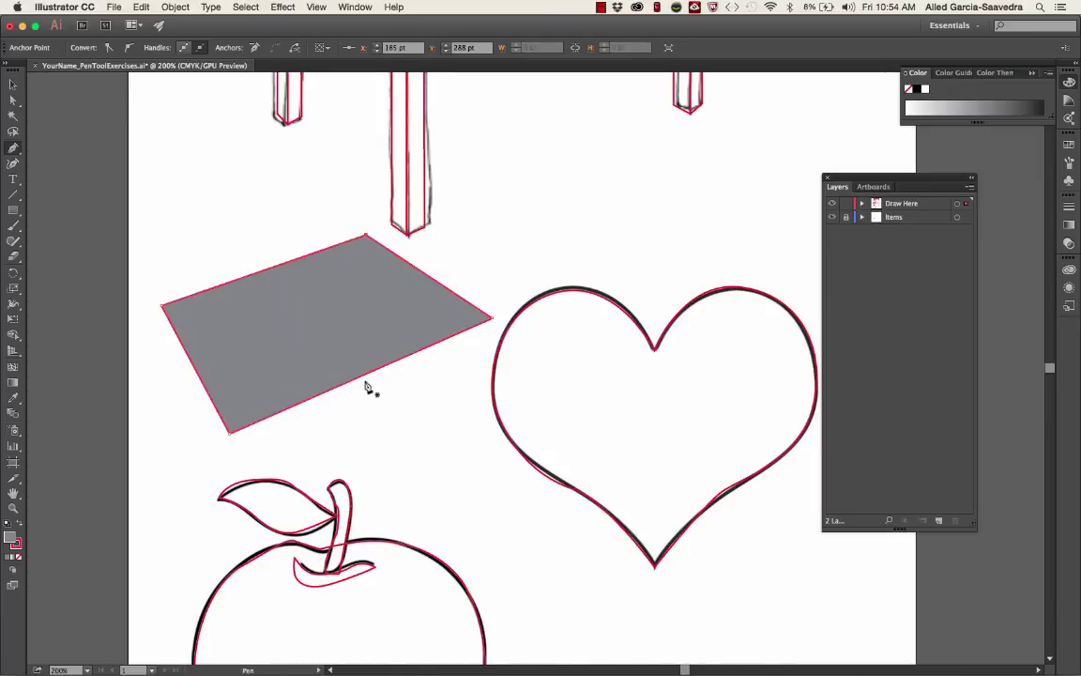
left_click(20, 87)
left_click(234, 253)
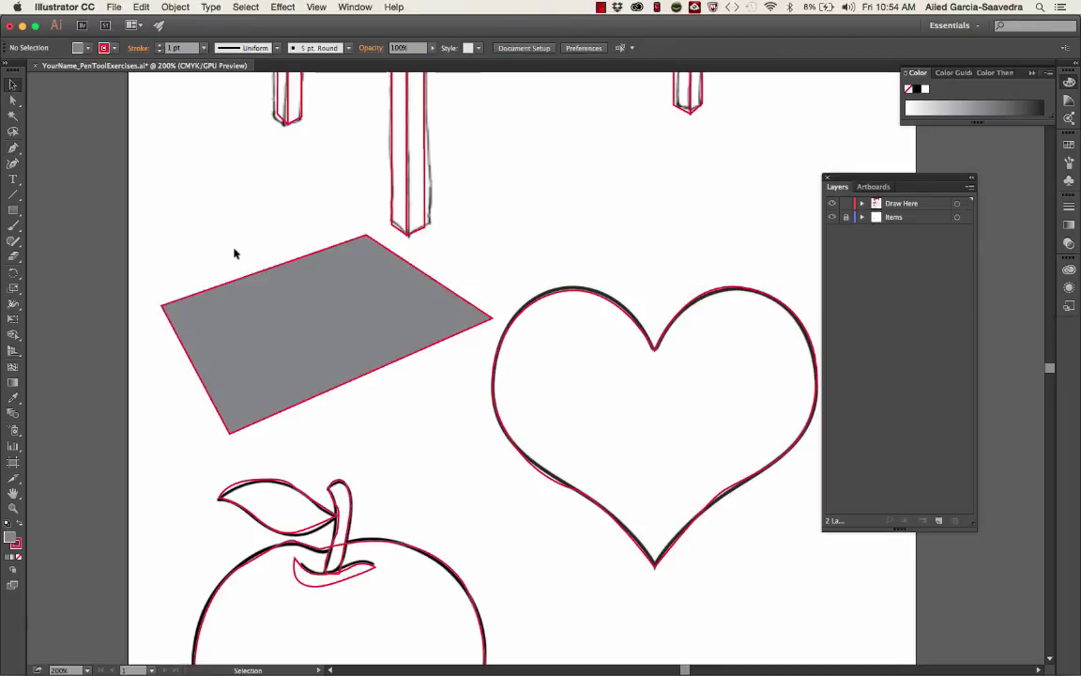
- Fill the left face of the table's short back leg with a dark red
key("super+minus")
key("super+minus")
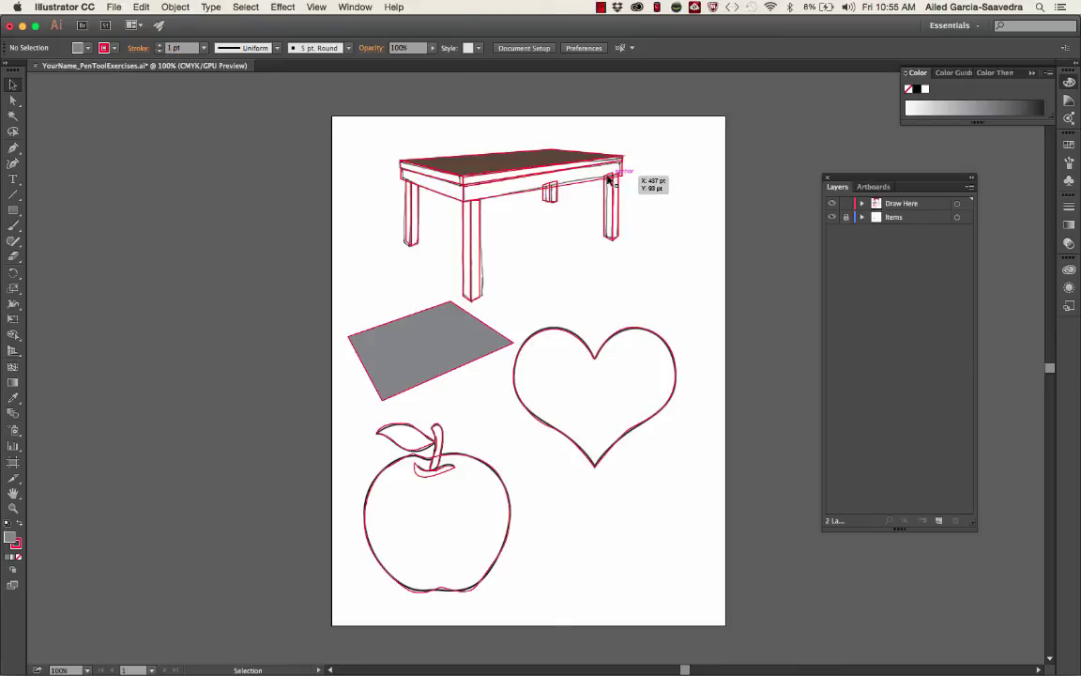
left_click(546, 204)
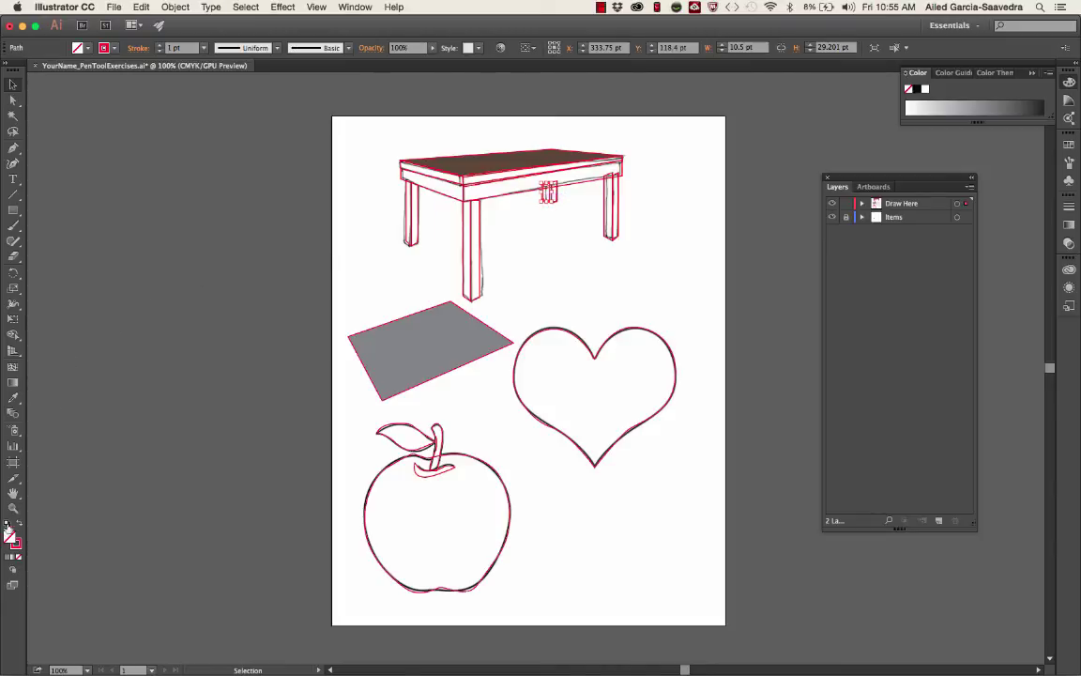
double_click(9, 536)
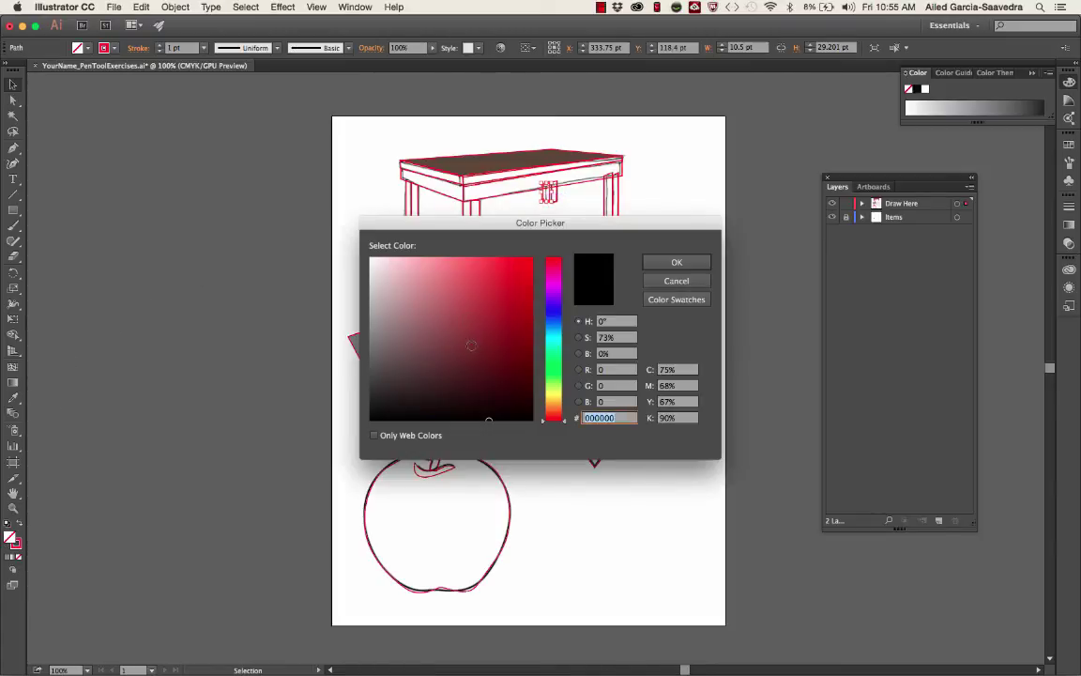
left_click(468, 354)
left_click(654, 266)
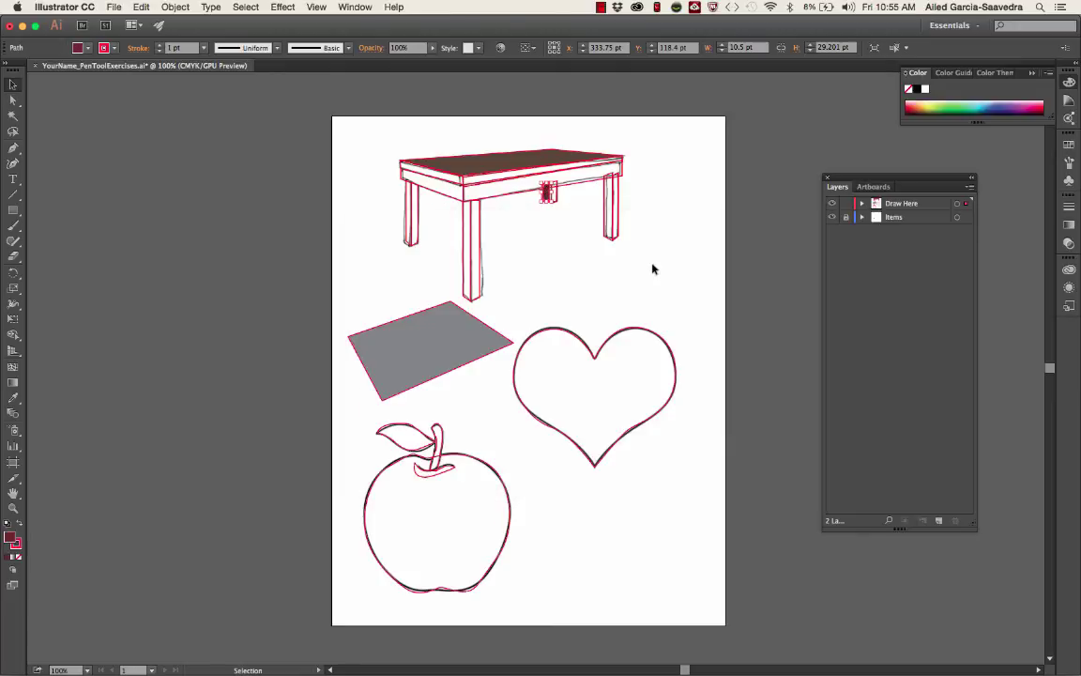
- Fill the table's long front apron with bright green #18D337 and clear the selection
left_click(474, 193)
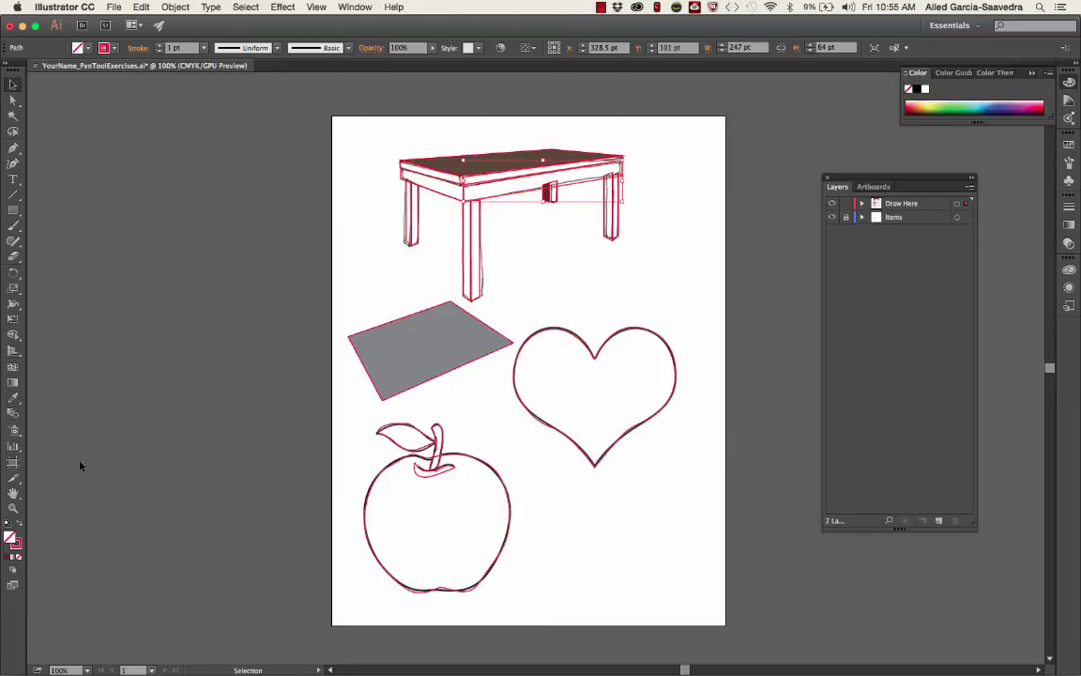
double_click(9, 537)
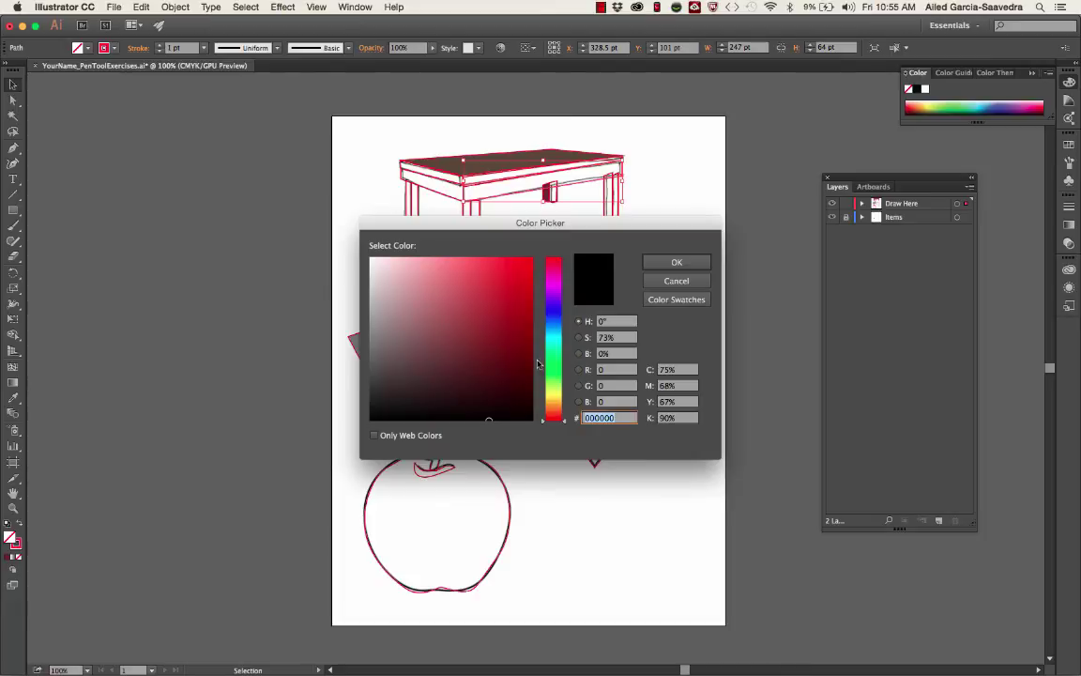
left_click(554, 362)
left_click(511, 281)
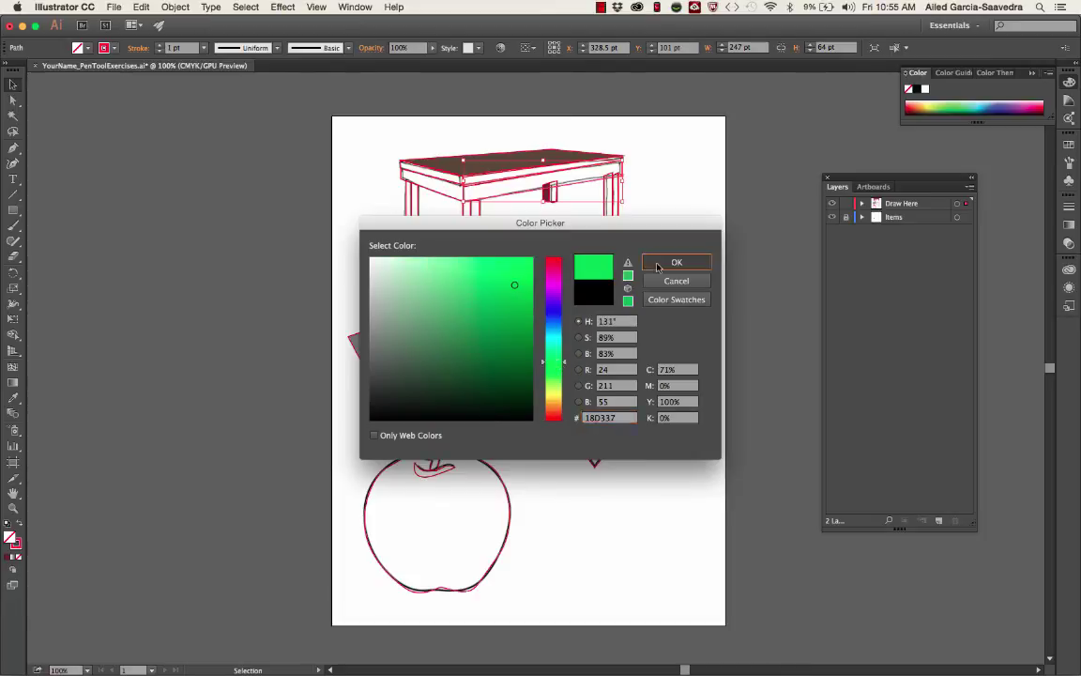
left_click(676, 261)
left_click(560, 244)
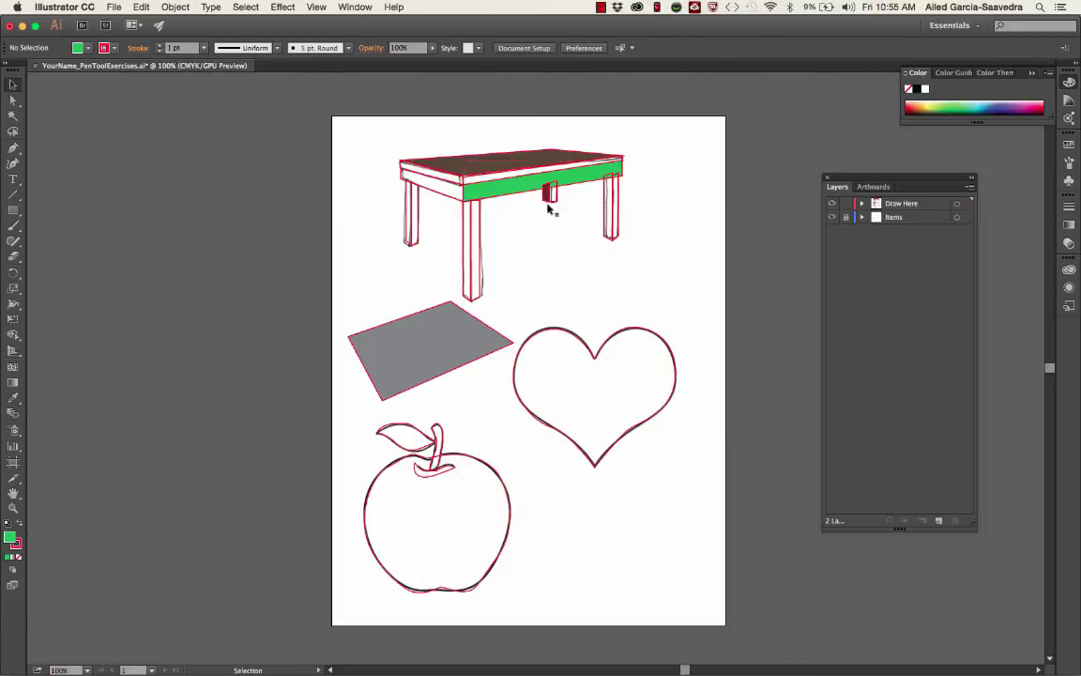
- Move the dark red leg path below the green apron path in the Draw Here layer's stacking order, and clear the selection
left_click(549, 192)
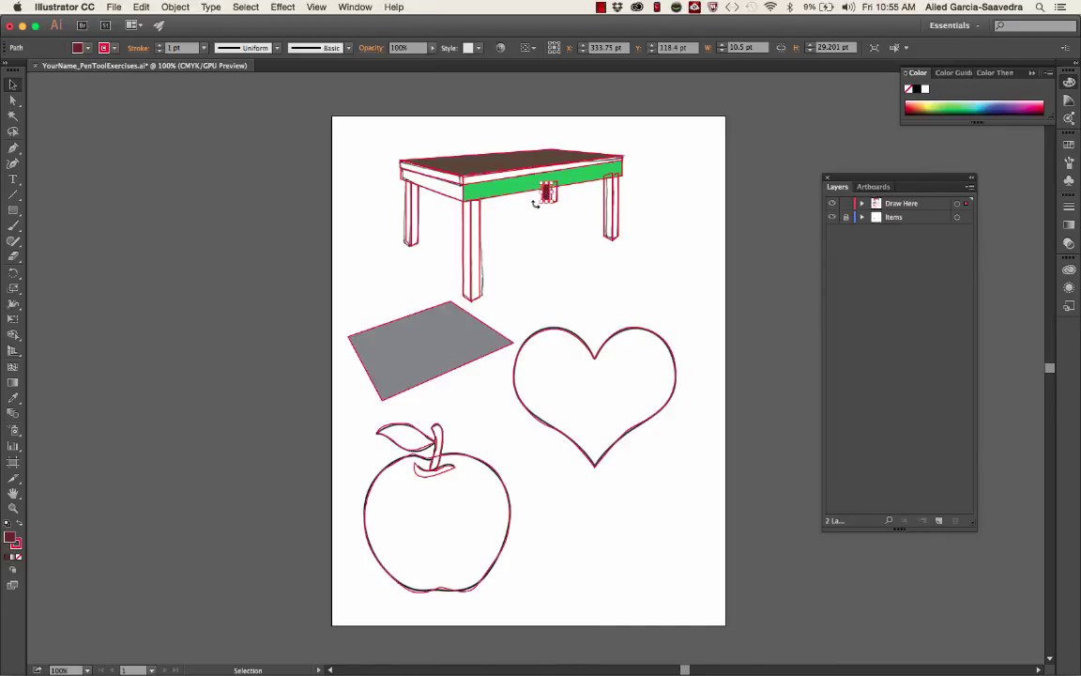
left_click(861, 205)
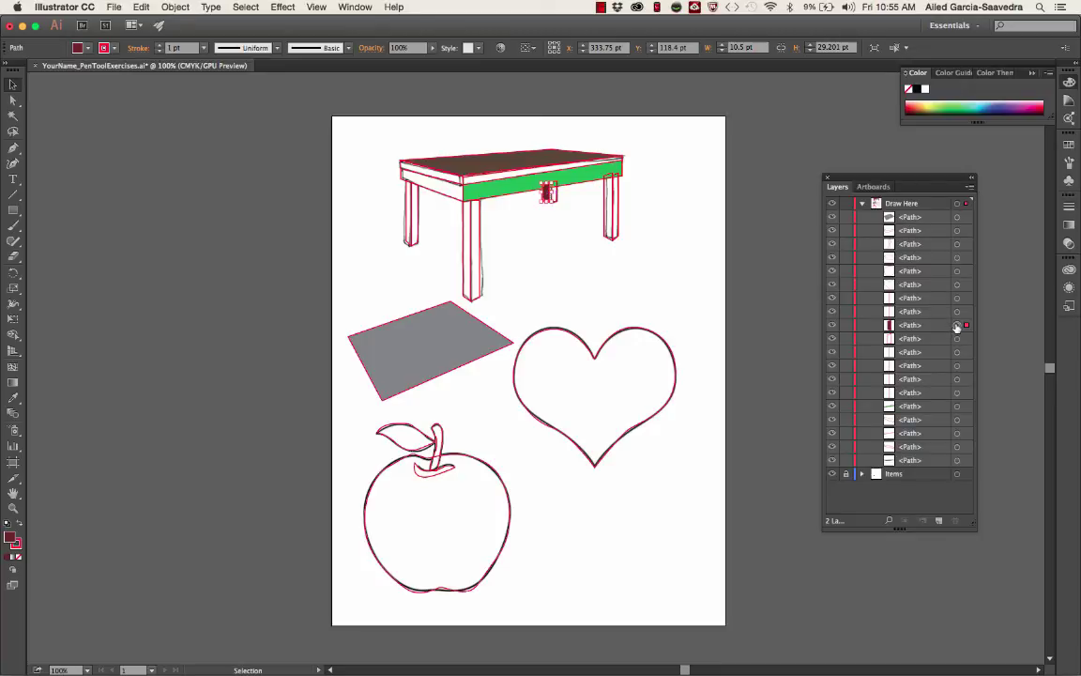
left_click(590, 181)
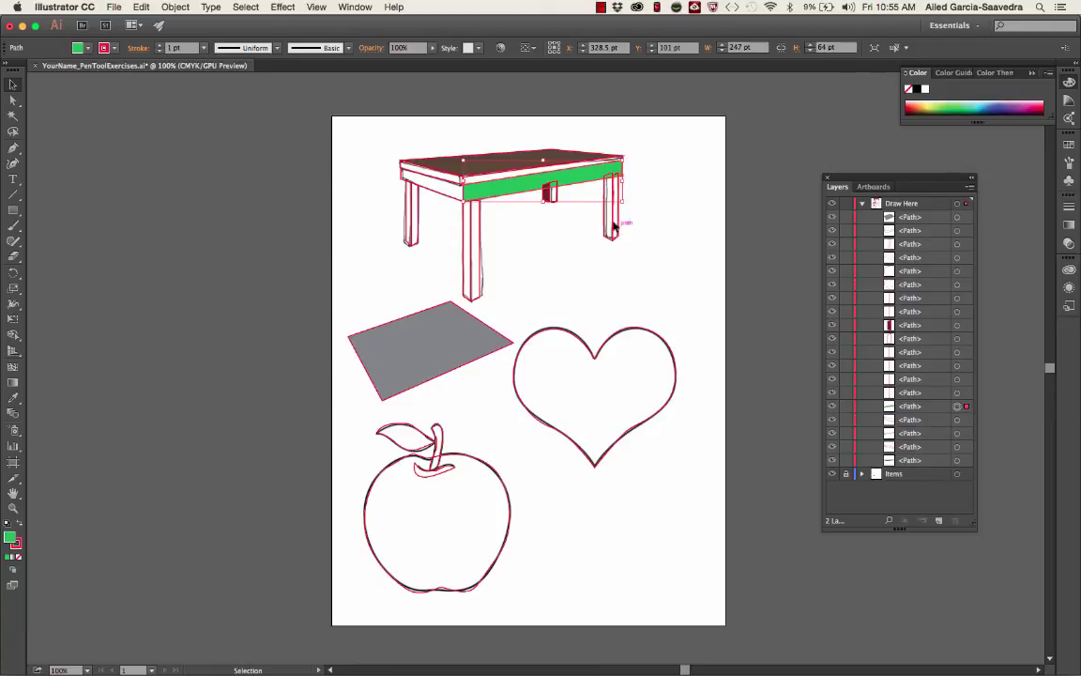
left_click(543, 196)
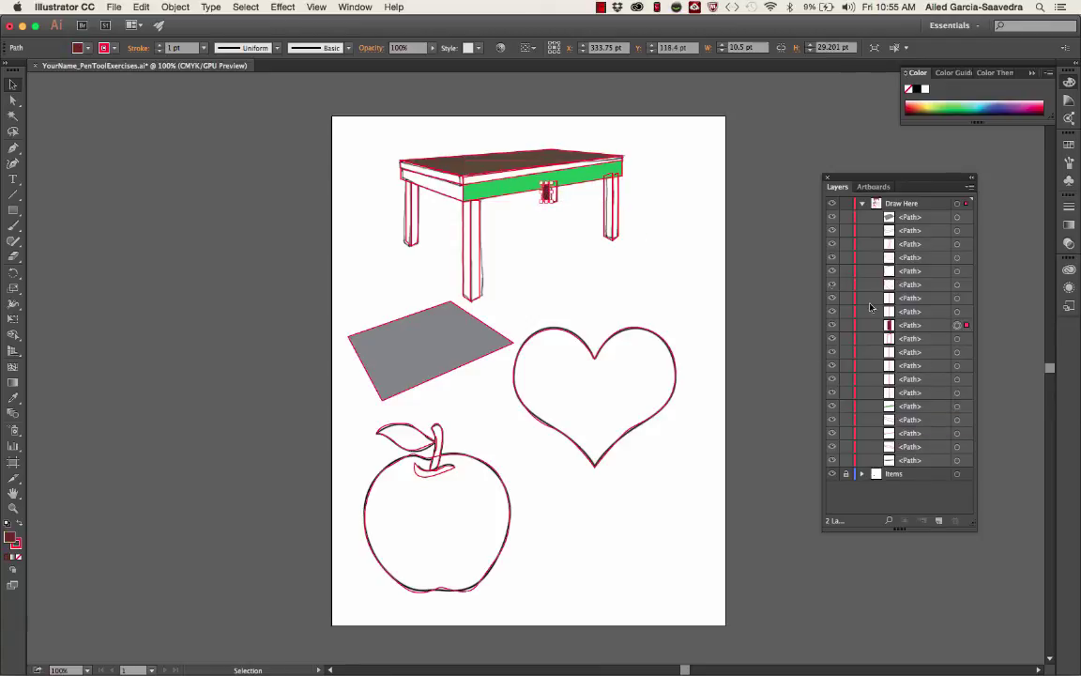
left_click(908, 326)
left_click_drag(908, 325, 908, 413)
left_click(530, 237)
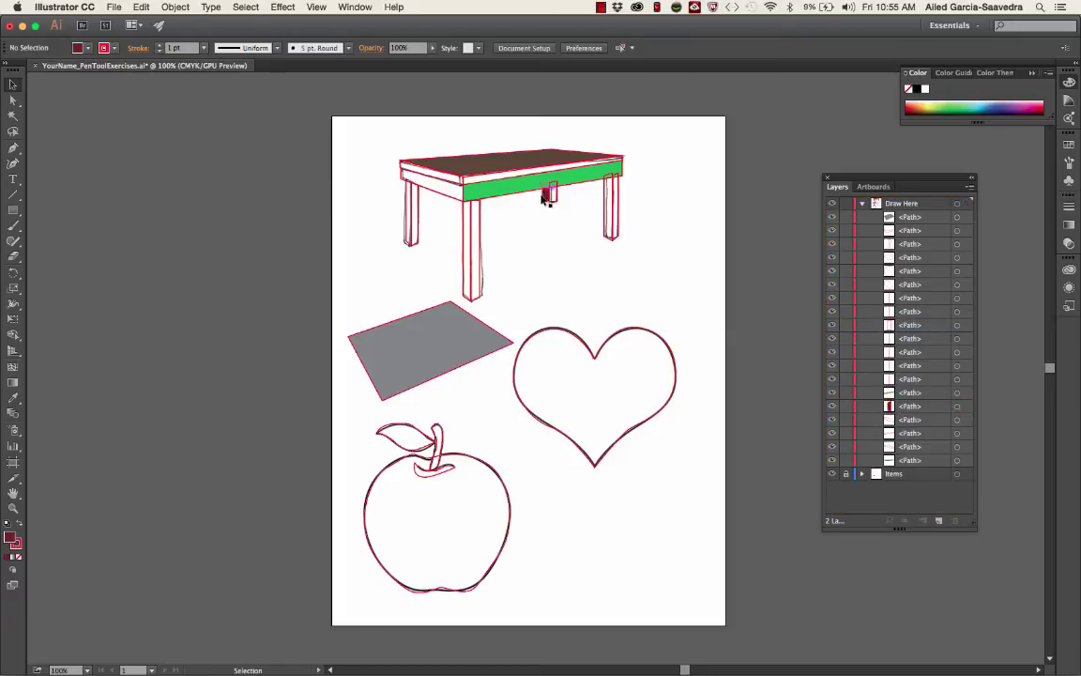